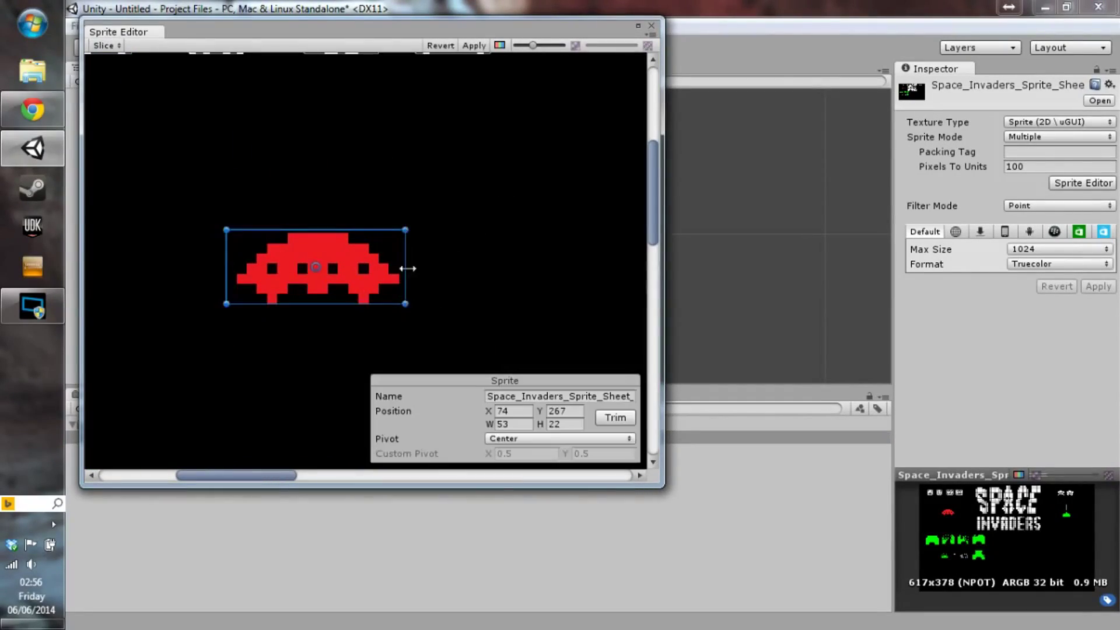
- Name the red saucer sprite SpaceShip in the Sprite Editor, apply, and close it
type("Ship")
scroll(385, 175, "down", 3)
scroll(481, 229, "up", 1)
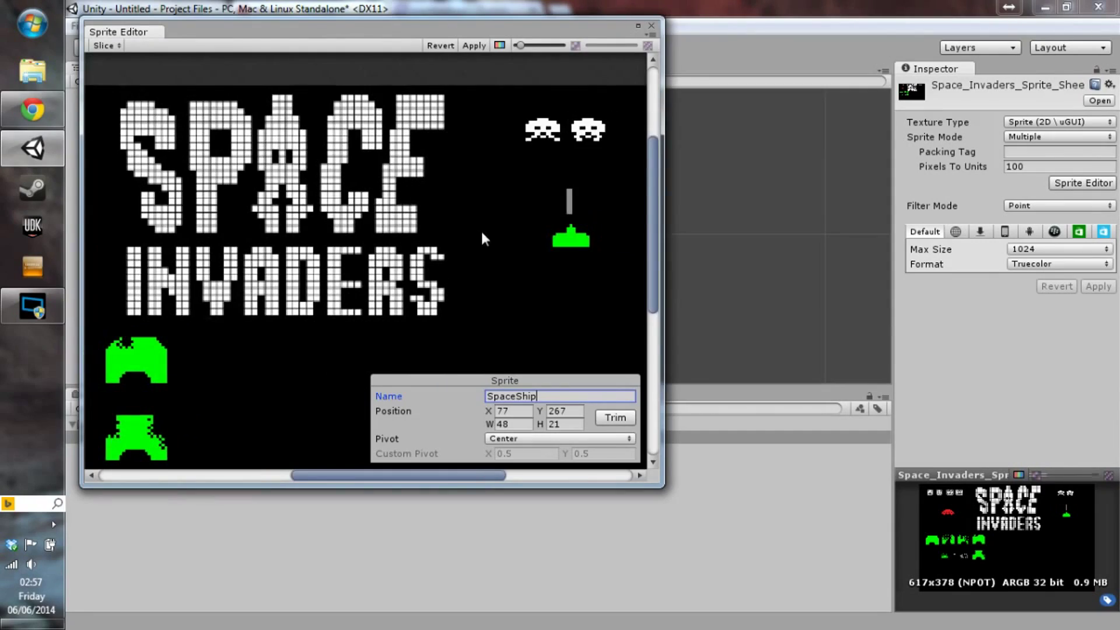
scroll(481, 230, "down", 2)
scroll(385, 175, "down", 1)
left_click(162, 118)
left_click(385, 76)
- Show the Big Sheet image in Explorer and open it with Photoshop
left_click(651, 26)
right_click(176, 446)
left_click(198, 200)
right_click(284, 119)
mouse_move(350, 319)
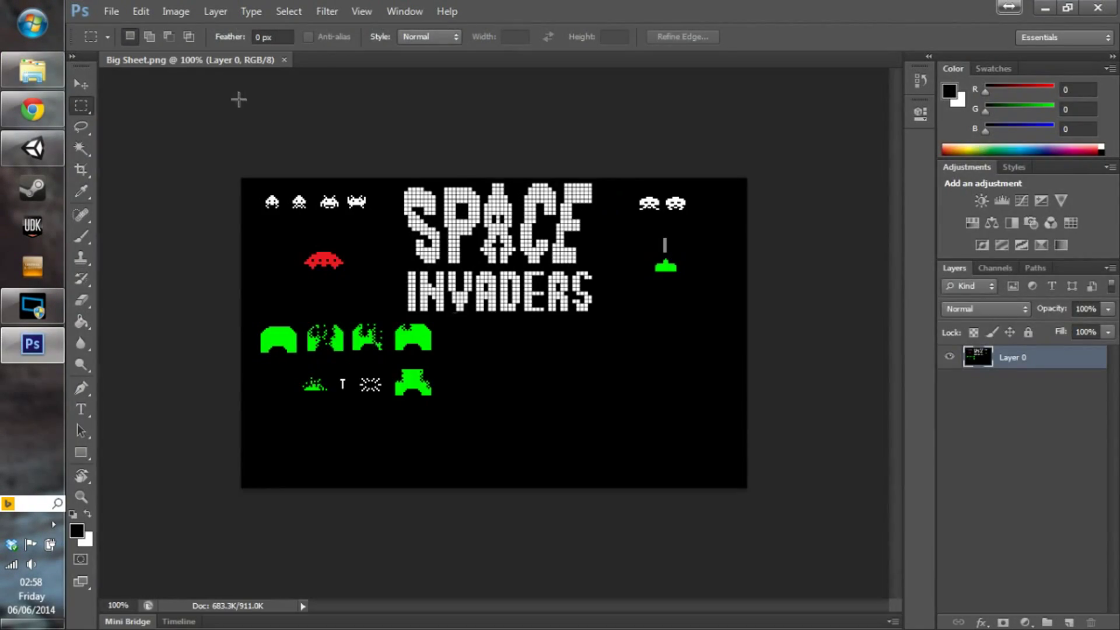
- Create a new clipboard-sized document for the copied sprite
left_click(111, 11)
left_click(126, 26)
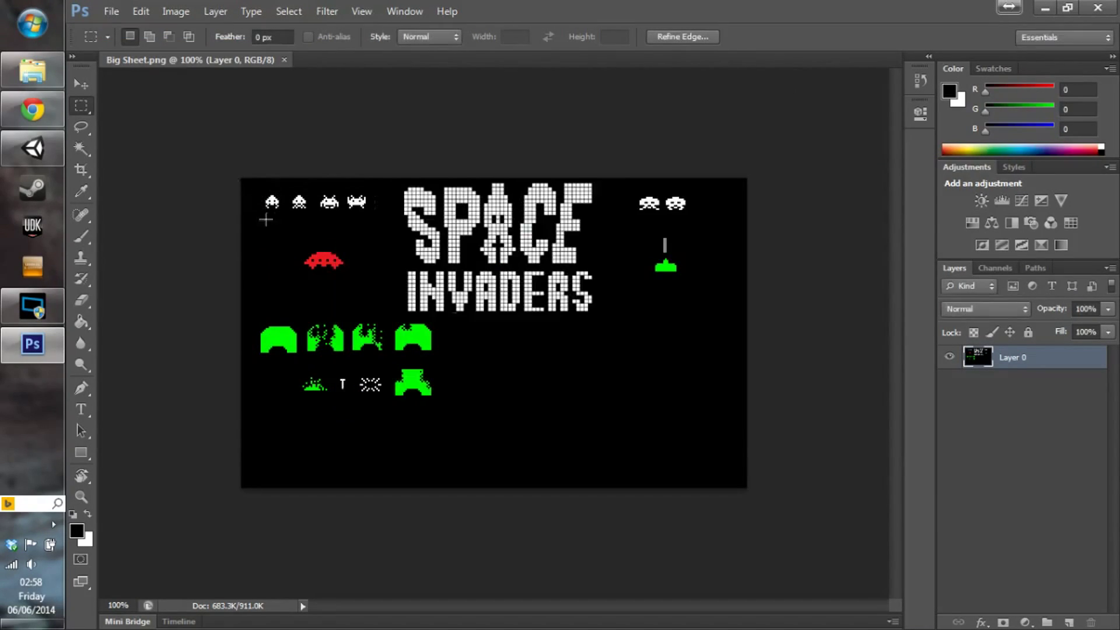
left_click(110, 11)
left_click(126, 25)
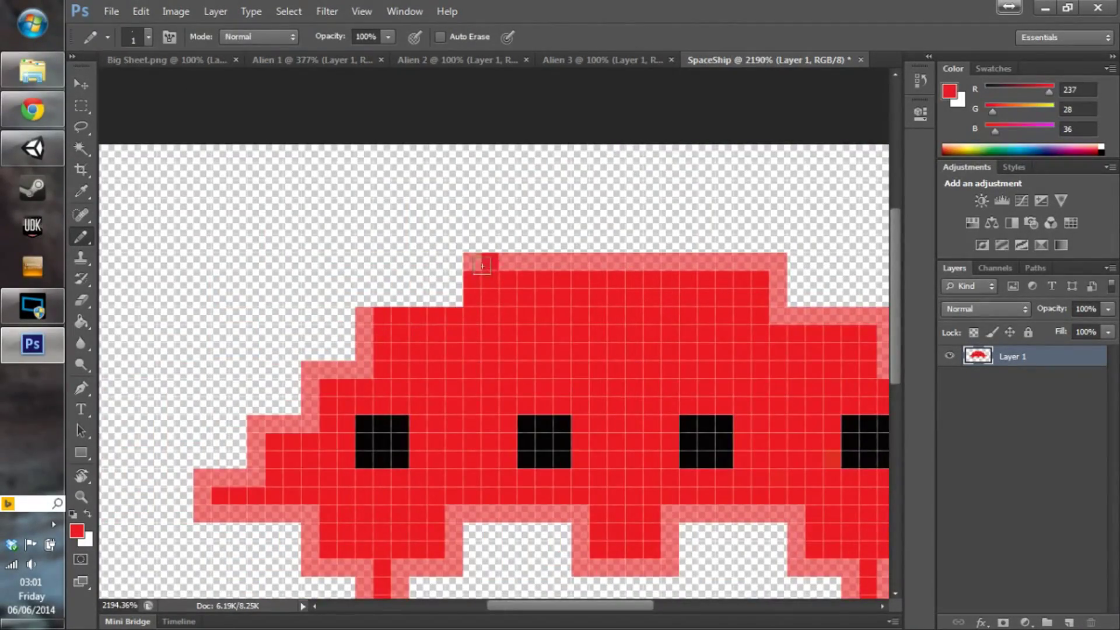
- Clean up the green player cannon and close the Player document
left_click_drag(482, 266, 778, 274)
scroll(601, 316, "right", 5, "ctrl")
scroll(671, 400, "down", 2)
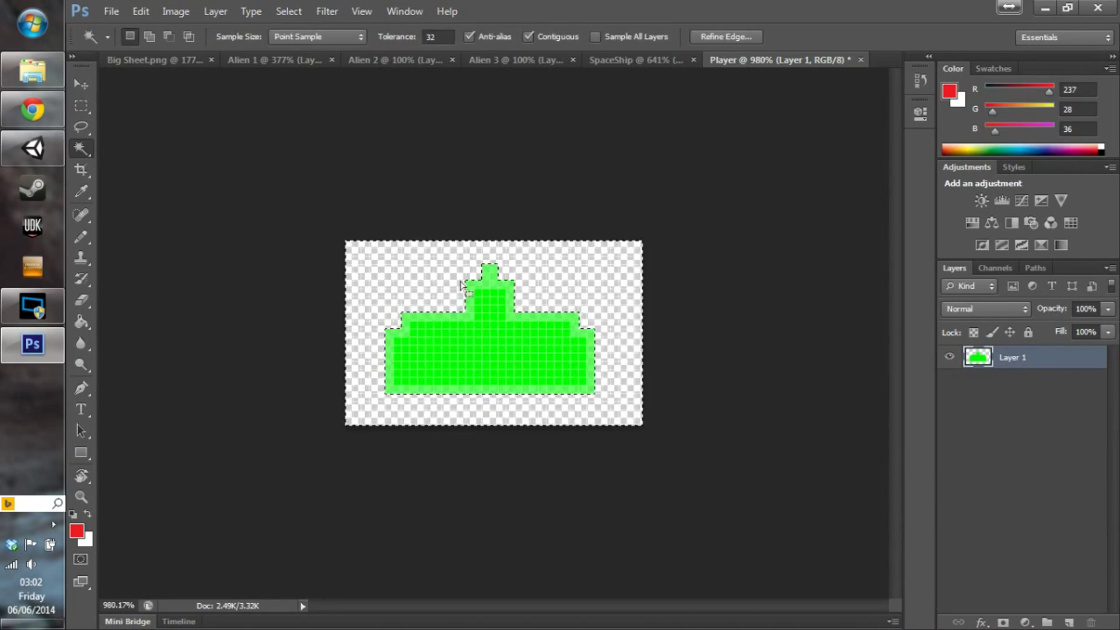
left_click(79, 139)
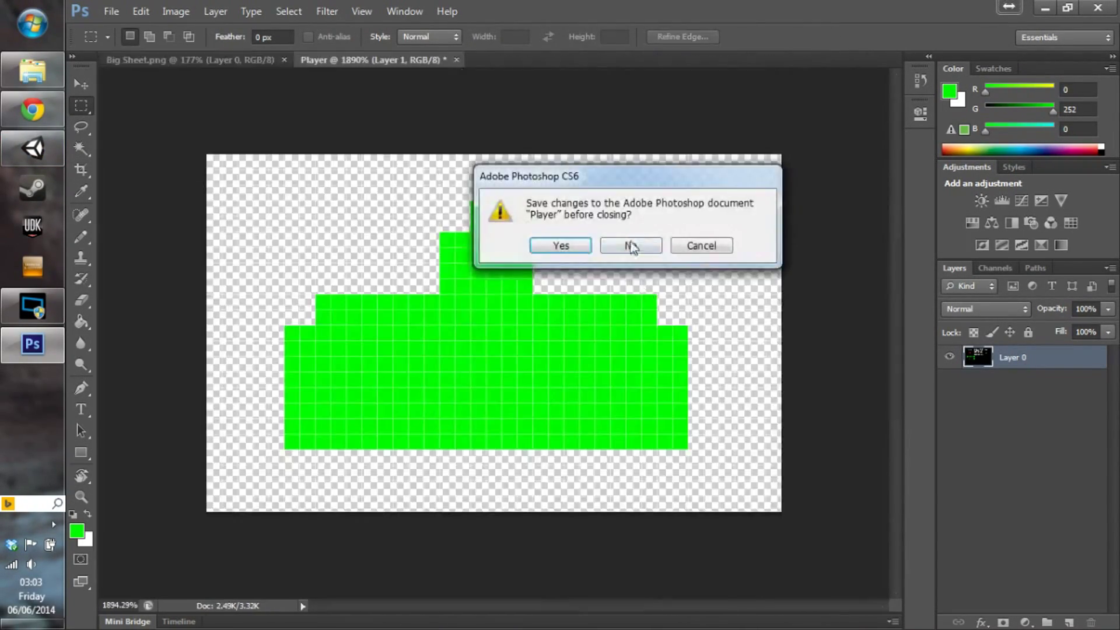
left_click(631, 246)
- Start documents for the bullet and the blocker, unlocking the bullet's background layer
left_click(111, 11)
double_click(1064, 392)
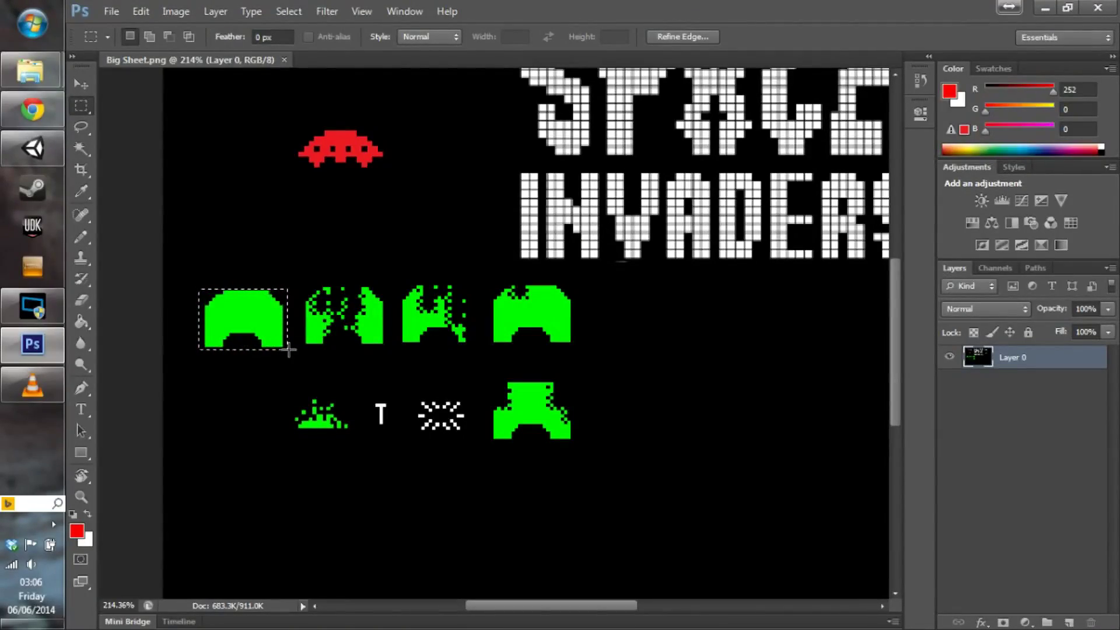
left_click(110, 11)
left_click(116, 23)
- Paste the first blocker into Blocker1 and the second into a new Blocker2 document
key("Return")
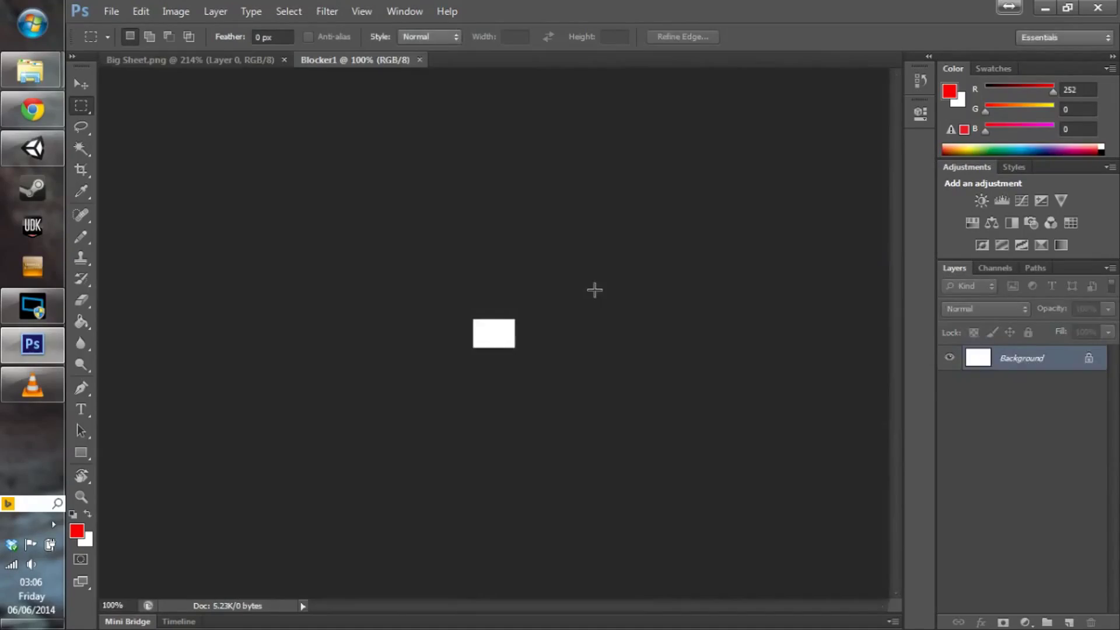
key("ctrl+v")
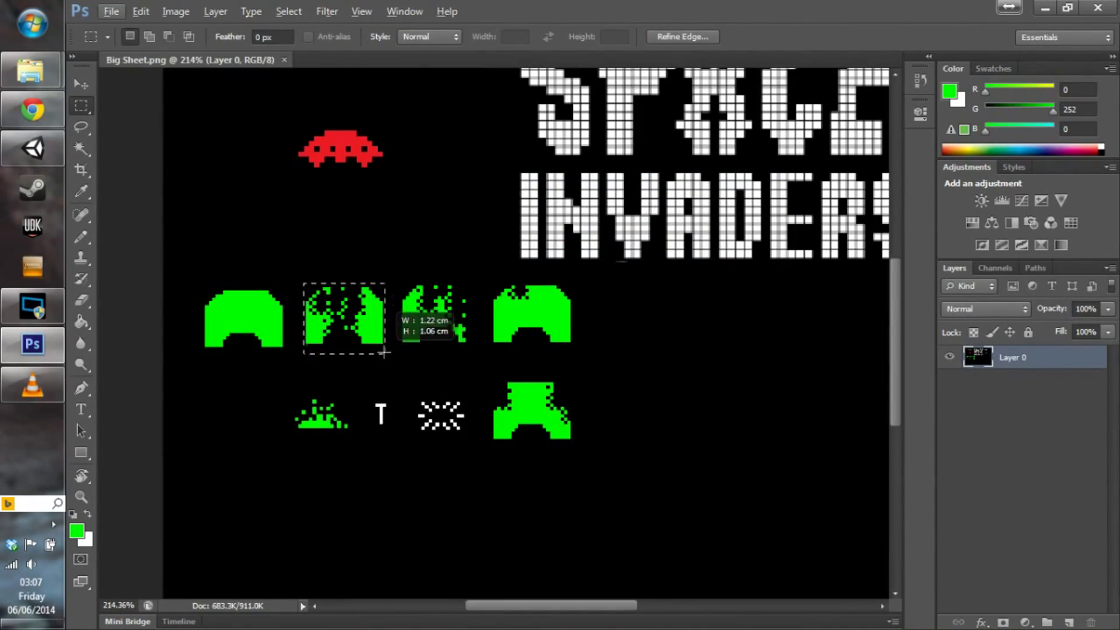
key("ctrl+c")
left_click(111, 11)
left_click(116, 23)
key("Return")
key("ctrl+v")
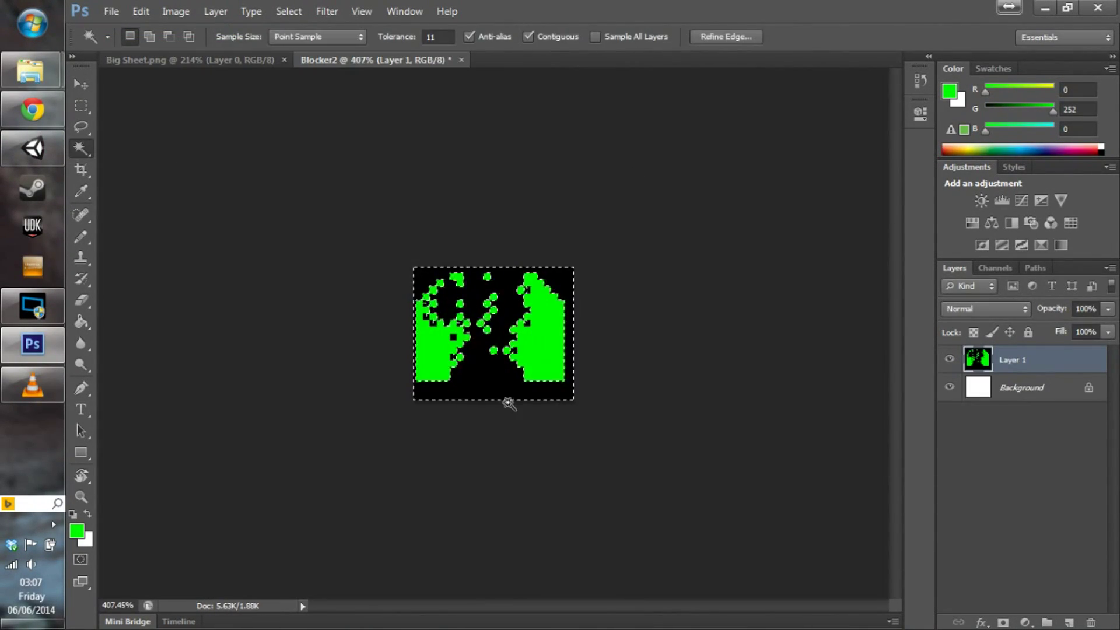
- Remove Blocker2's white background layer using the Magic Wand
left_click(1021, 387)
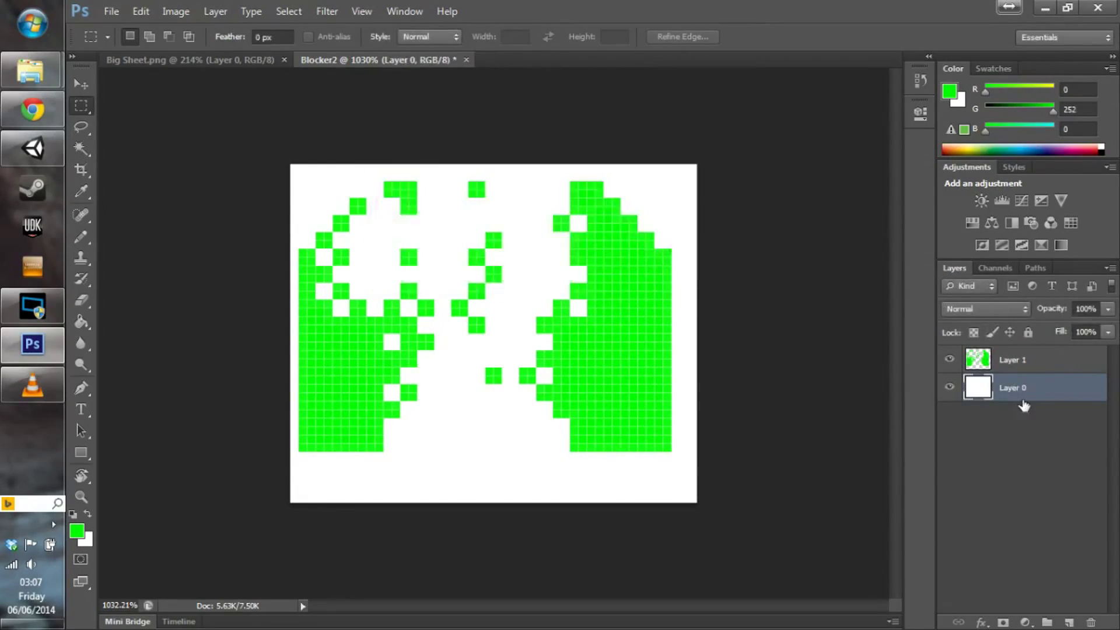
key("Delete")
key("w")
left_click(338, 274)
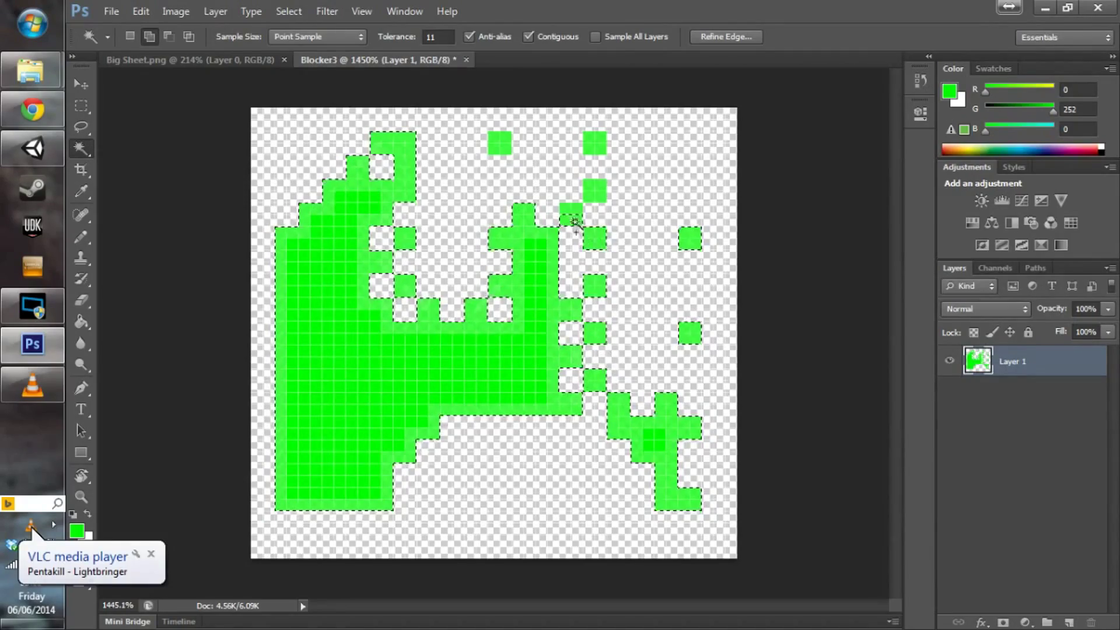
left_click(31, 527)
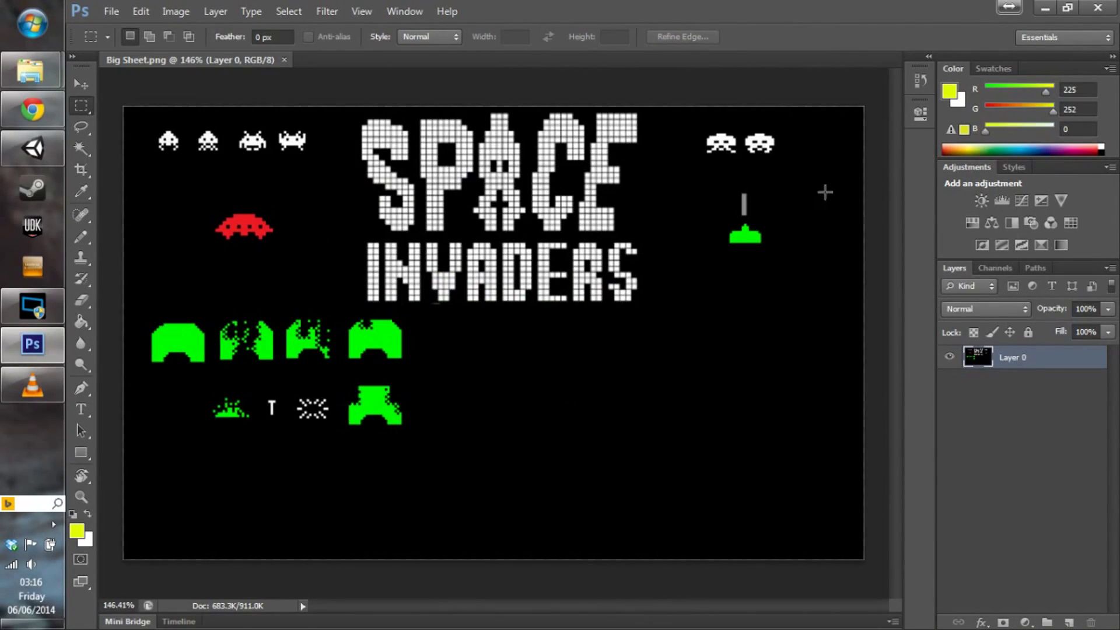
- Copy the SPACE INVADERS title into a new Game_Title document and delete its black background
key("ctrl+c")
key("ctrl+n")
type("Game_Title")
key("Return")
key("ctrl+v")
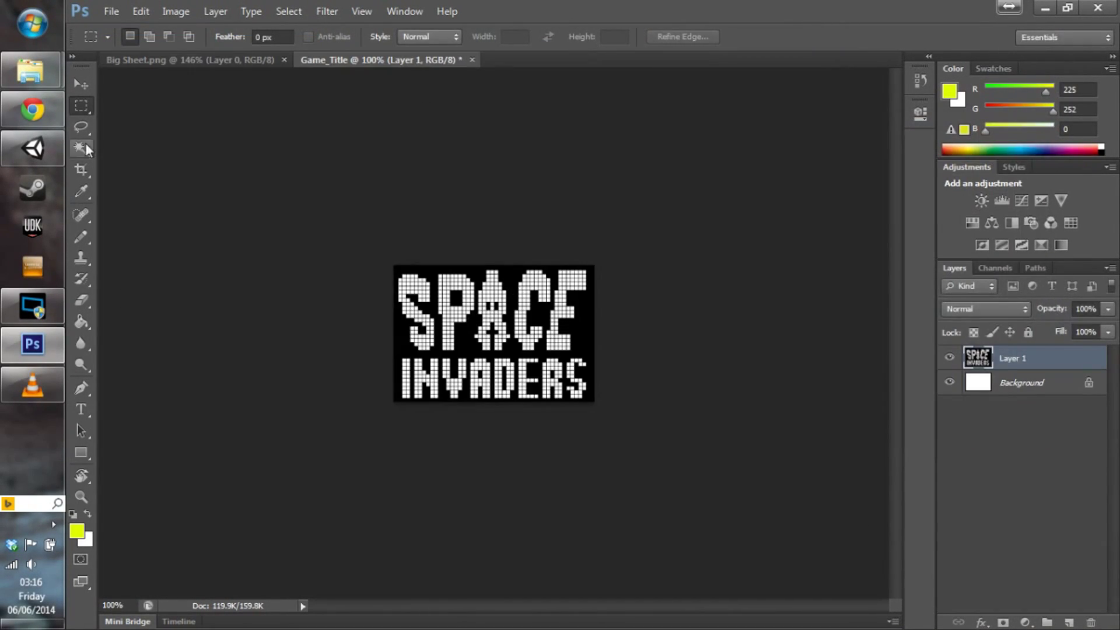
left_click(432, 273)
key("Delete")
scroll(646, 441, "up", 5, "alt")
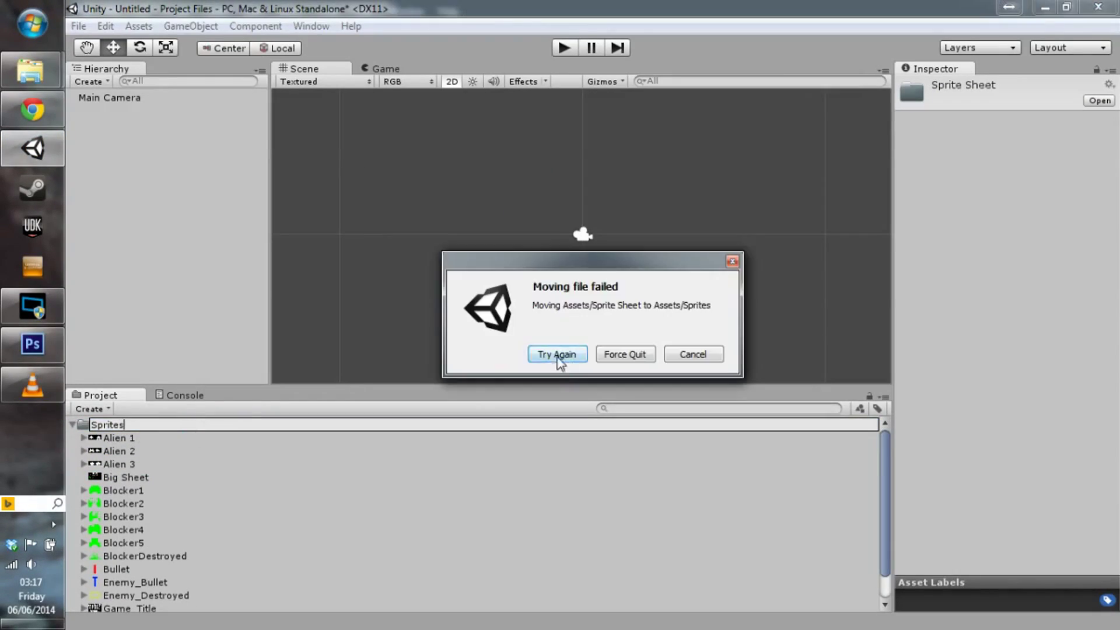
- Create a Resources folder to hold the Sprites folder, then save the scene
right_click(108, 424)
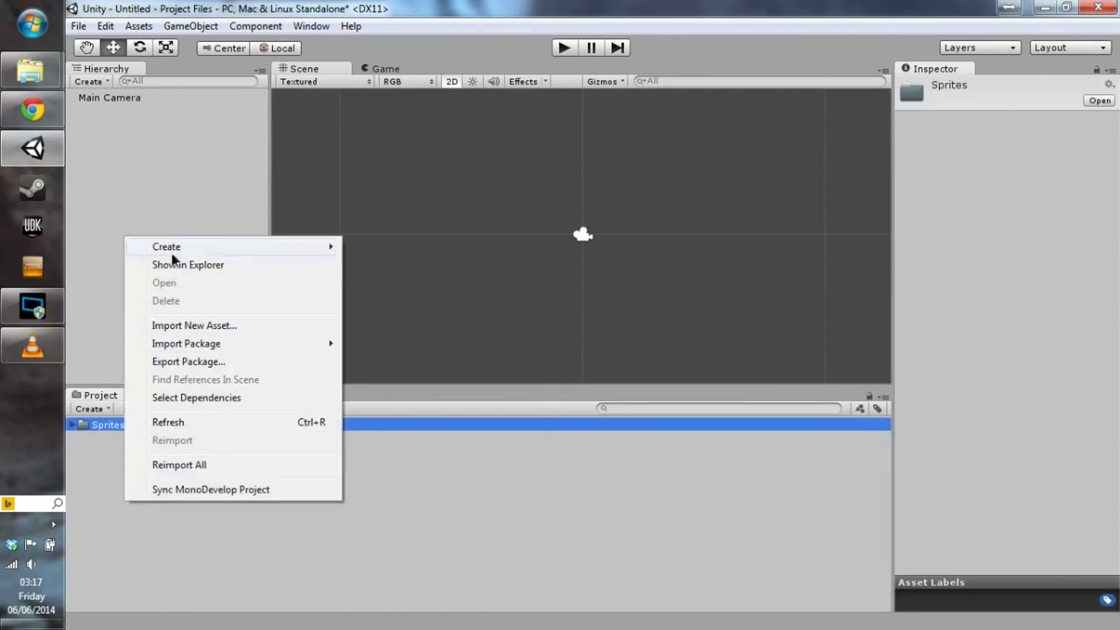
left_click(107, 438)
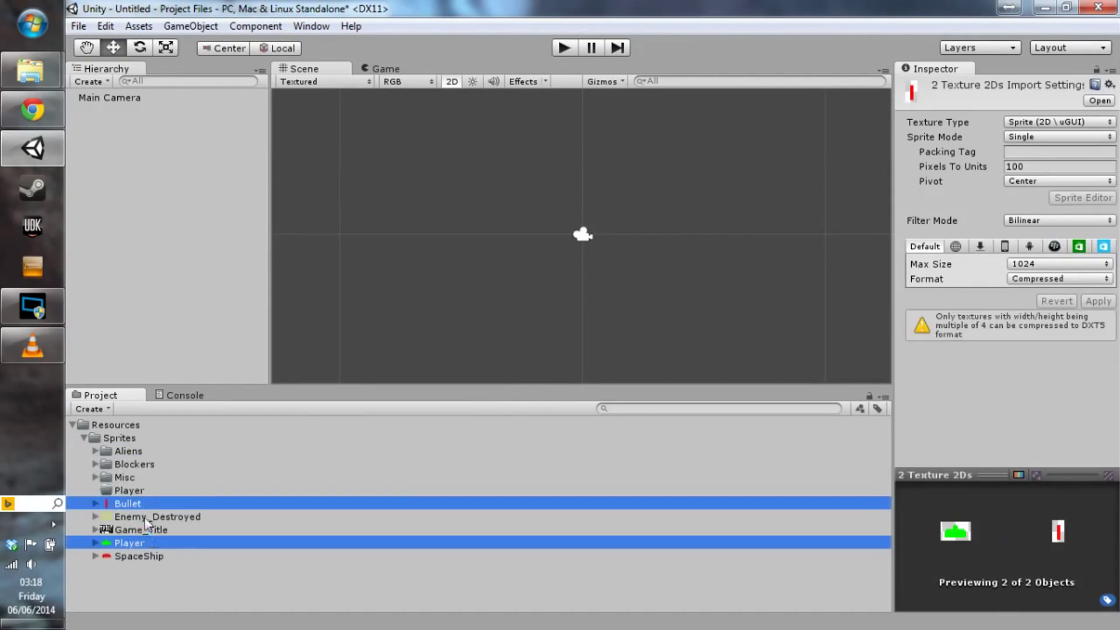
key("ctrl+s")
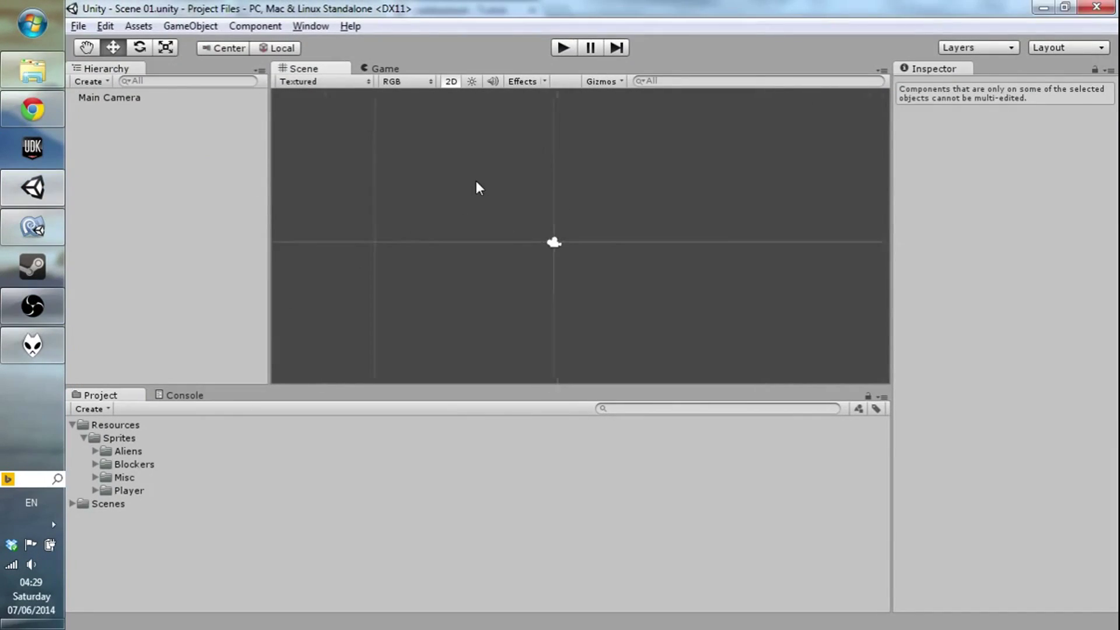
- Locate the Player sprite inside the Player folder
left_click(122, 451)
double_click(128, 490)
left_click(139, 517)
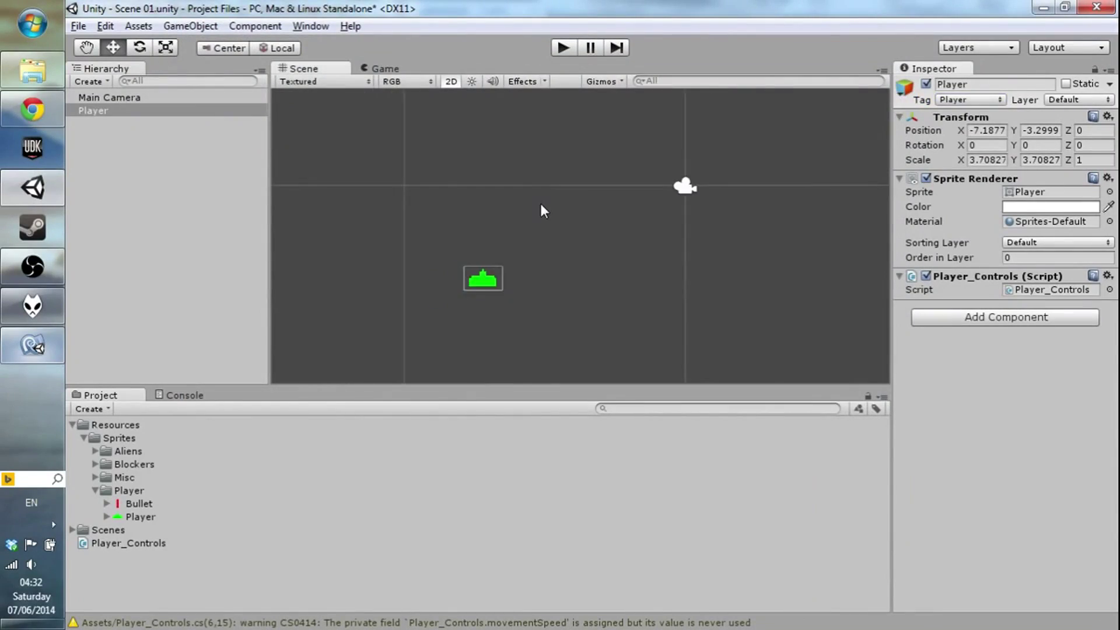
- Give Player a Rigidbody 2D instead of a Character Controller and write the A-key check
left_click(970, 377)
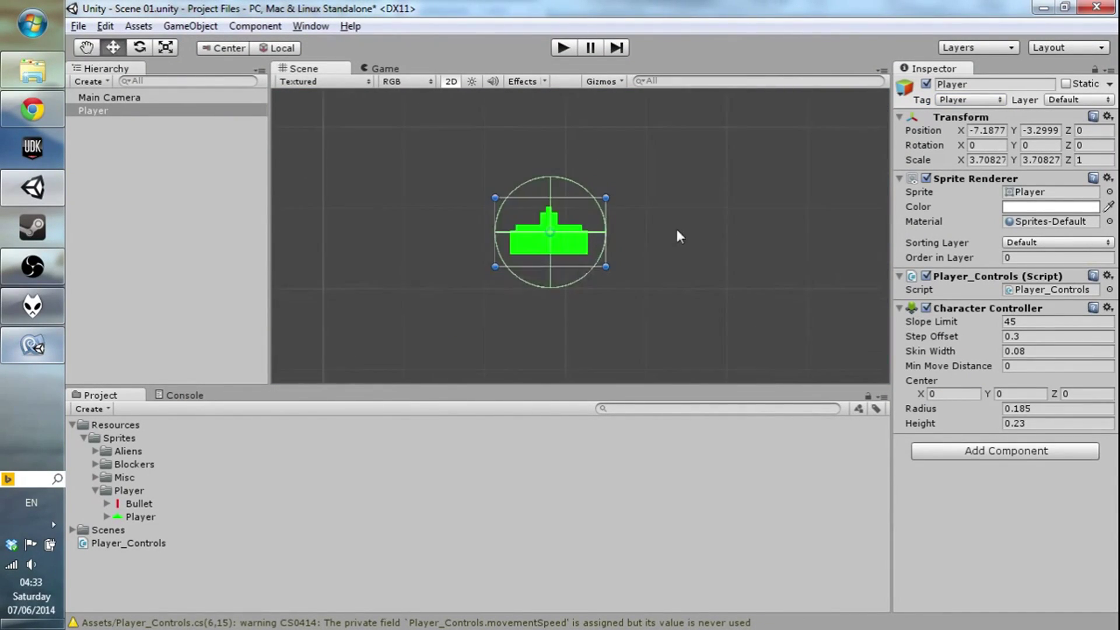
scroll(695, 234, "up", 5)
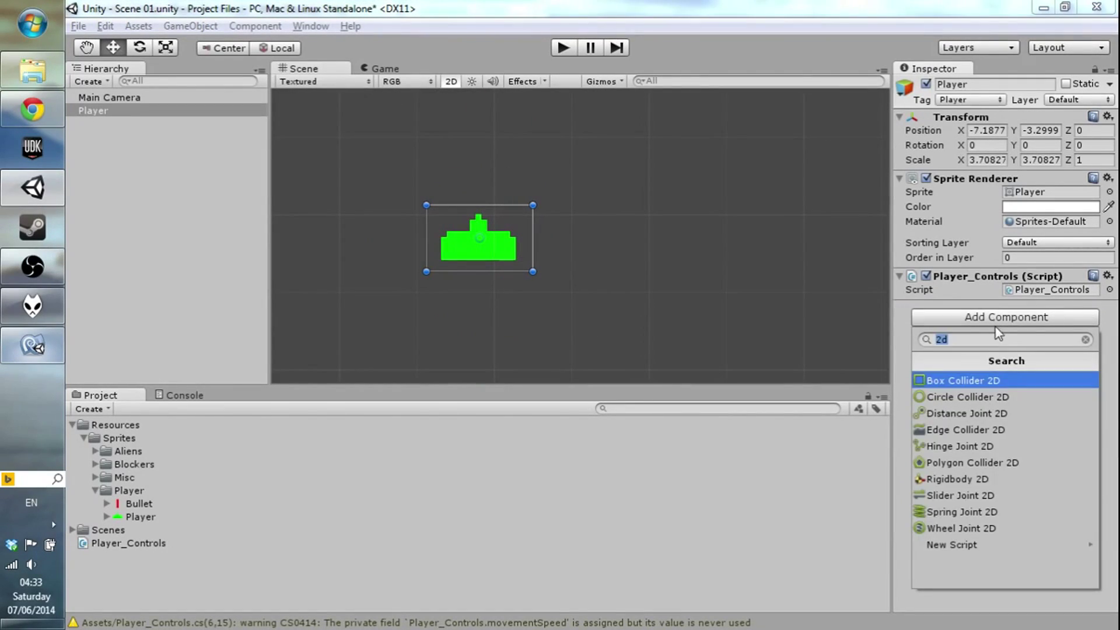
left_click(957, 380)
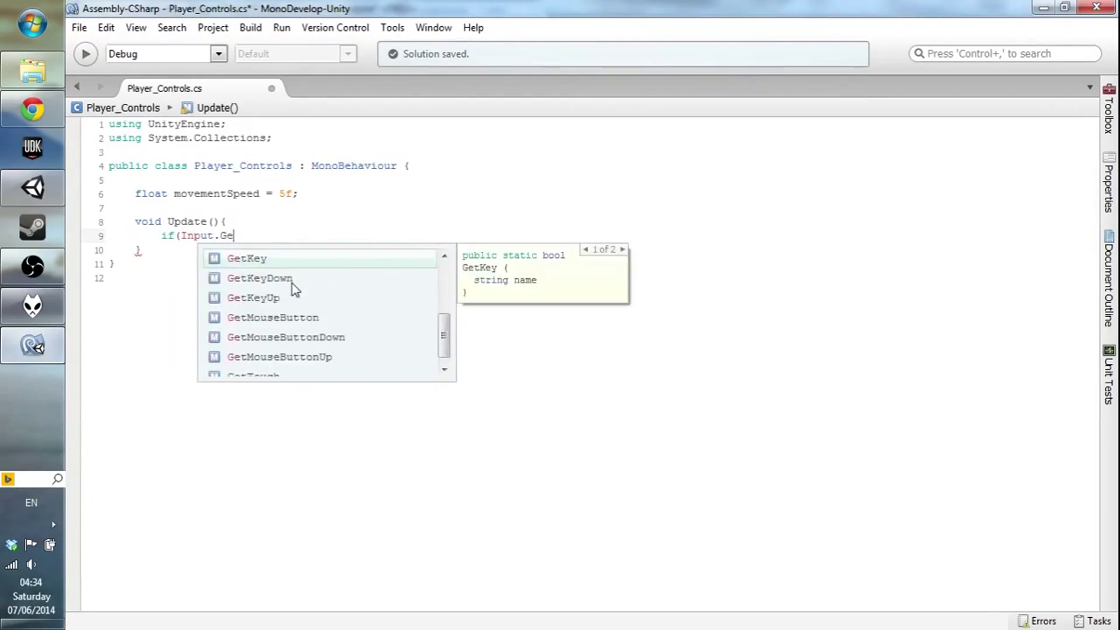
type("tKey(KeyCode.A))")
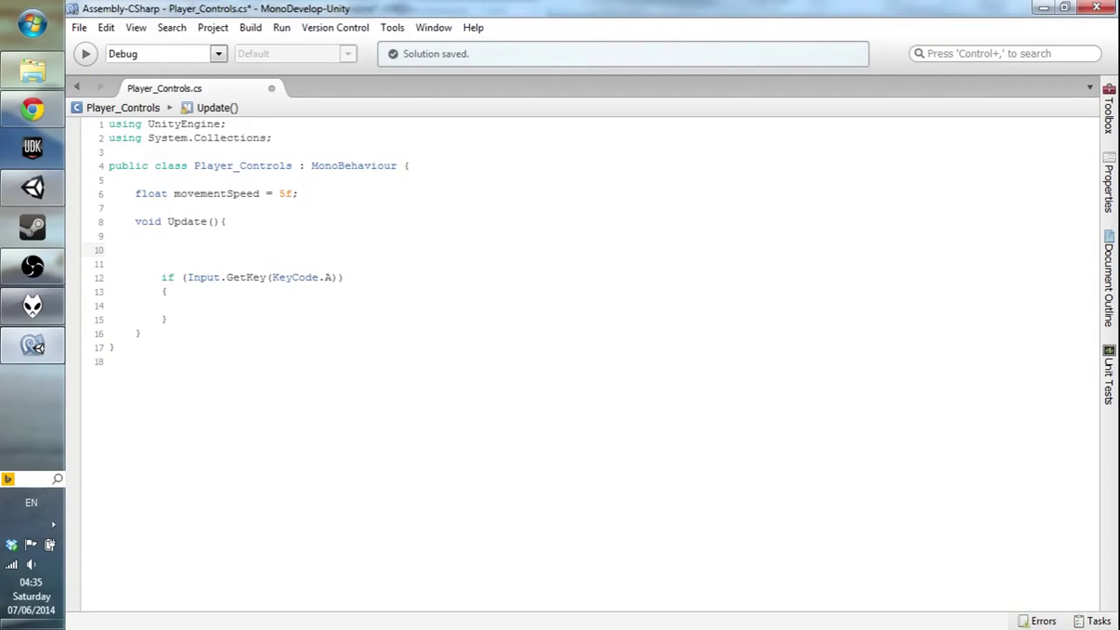
- Set the player's velocity to -movementSpeed while A is held
key("BackSpace")
key("BackSpace")
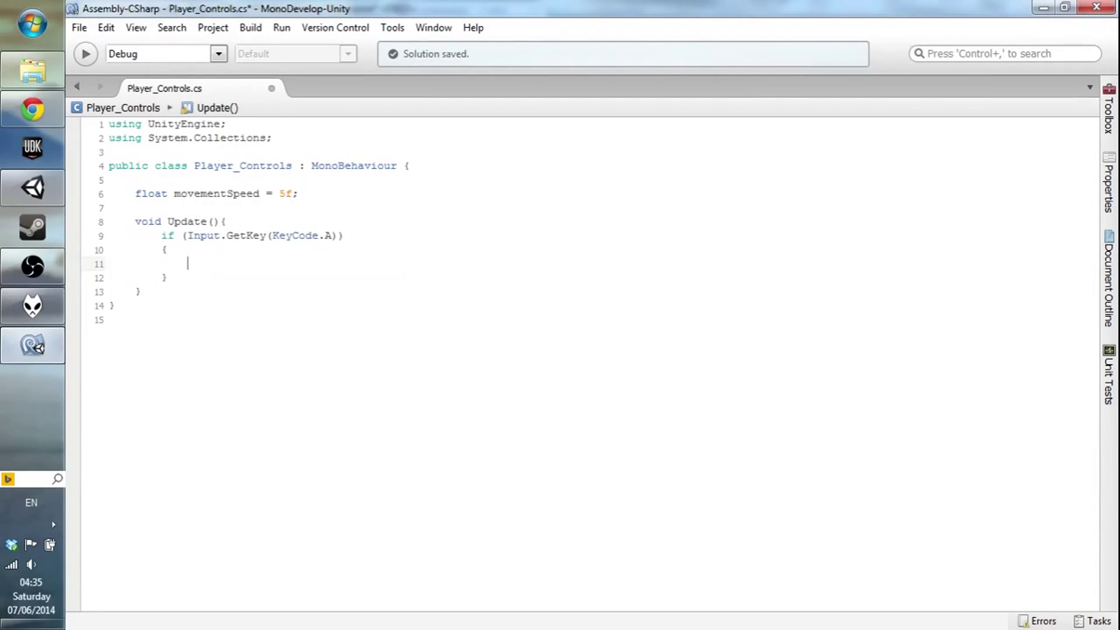
type("rigidbody2D.velocity(new Vector2(-movementSpeed,")
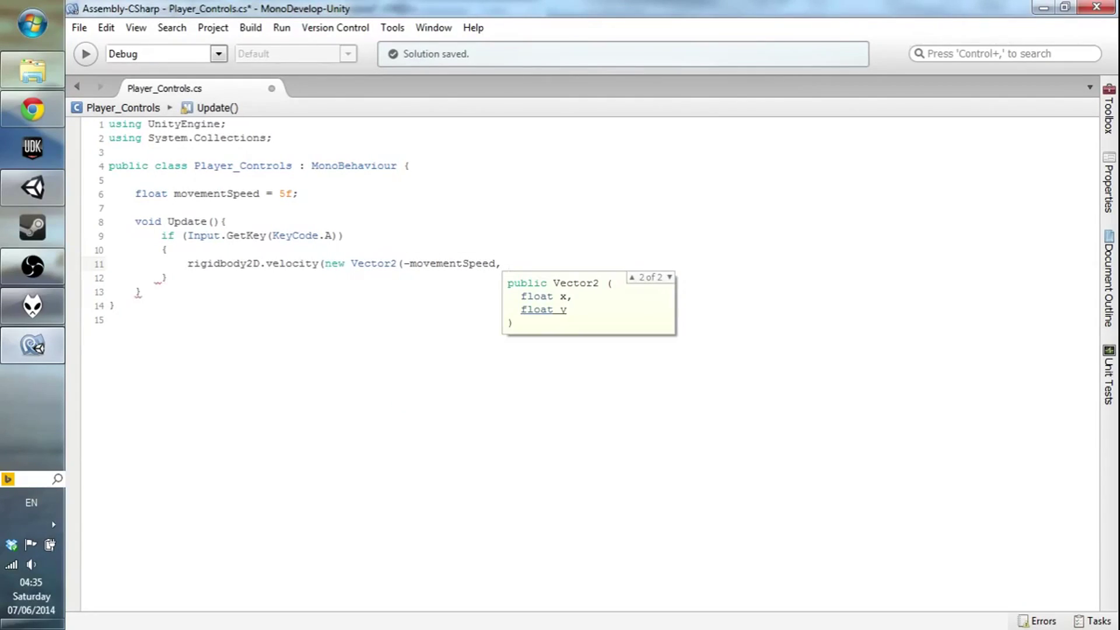
key("Up")
key("Up")
key("Up")
key("Return")
key("Return")
key("Return")
key("Up")
type("if(Input.GetKeyUp.G")
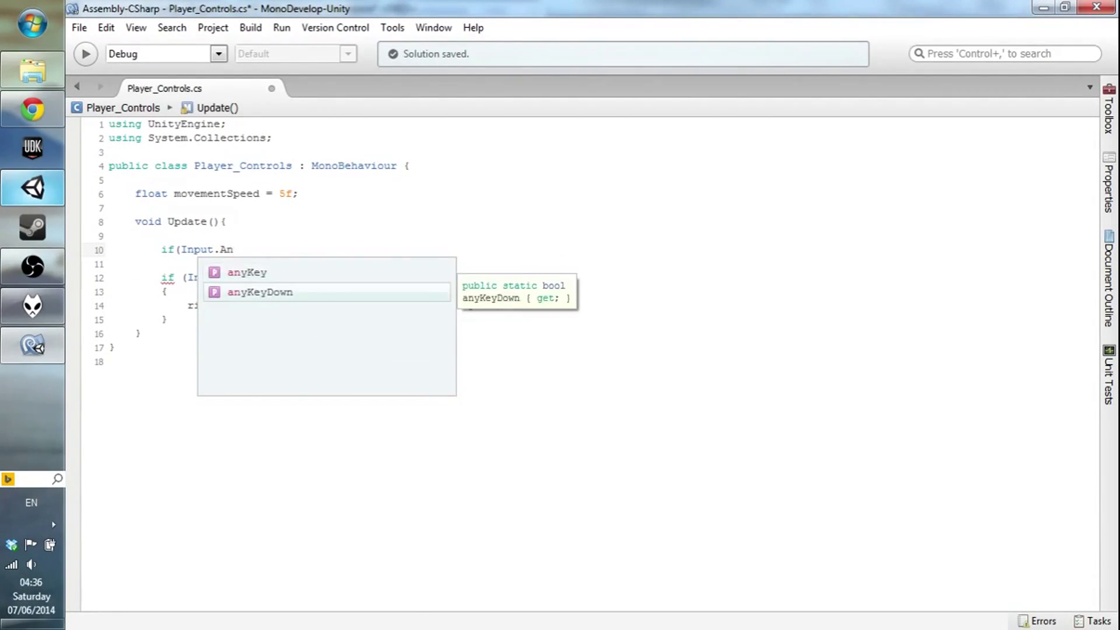
- Add an else-if that stops the player when the A key is released
key("ctrl+z")
key("ctrl+z")
key("ctrl+z")
key("Down")
key("Down")
key("Down")
key("End")
key("Return")
type("else if (Input.GetKeyUp(KeyCode.")
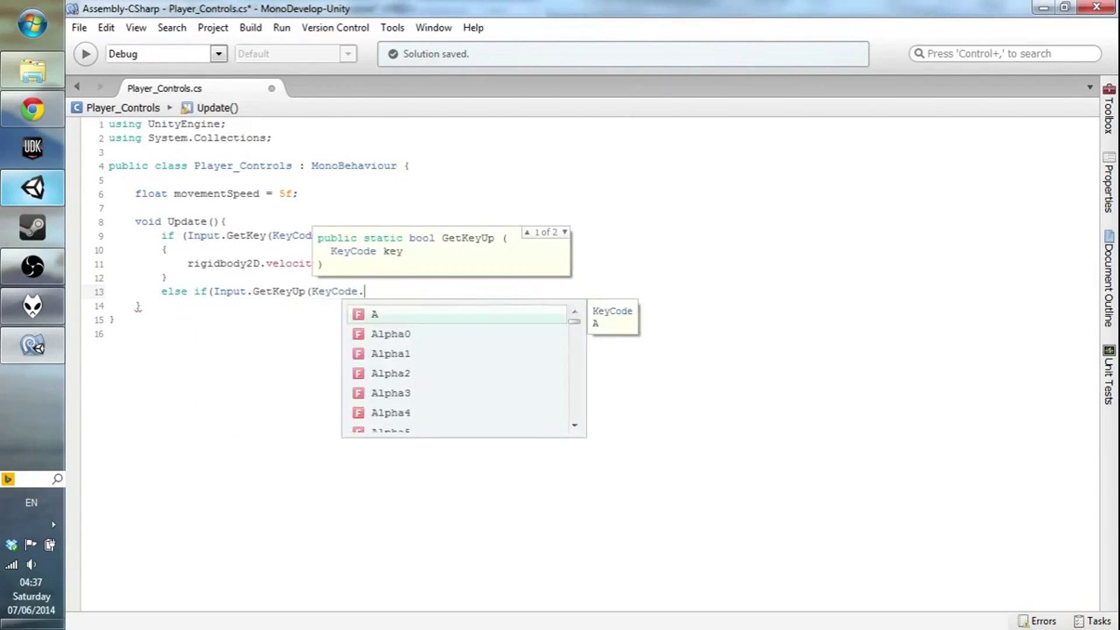
type("A))")
key("Return")
type("{")
key("Return")
type("rigidbody2D.velocity(new Vector2(")
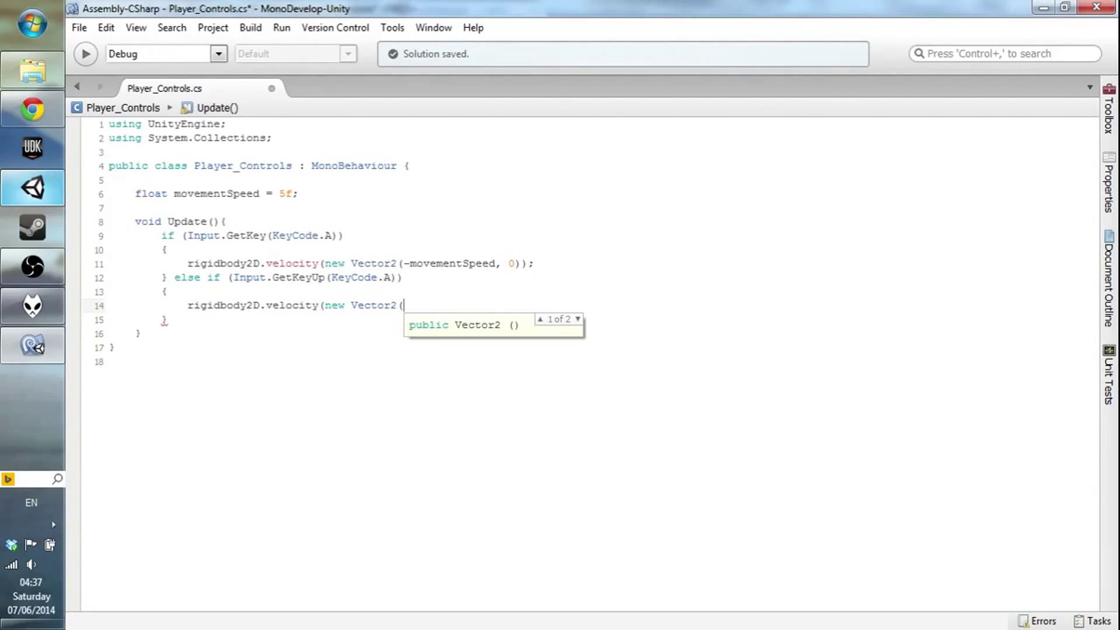
- Fix the zero velocity value after checking Unity's compile errors
left_click(433, 305)
key("BackSpace")
key("alt+Tab")
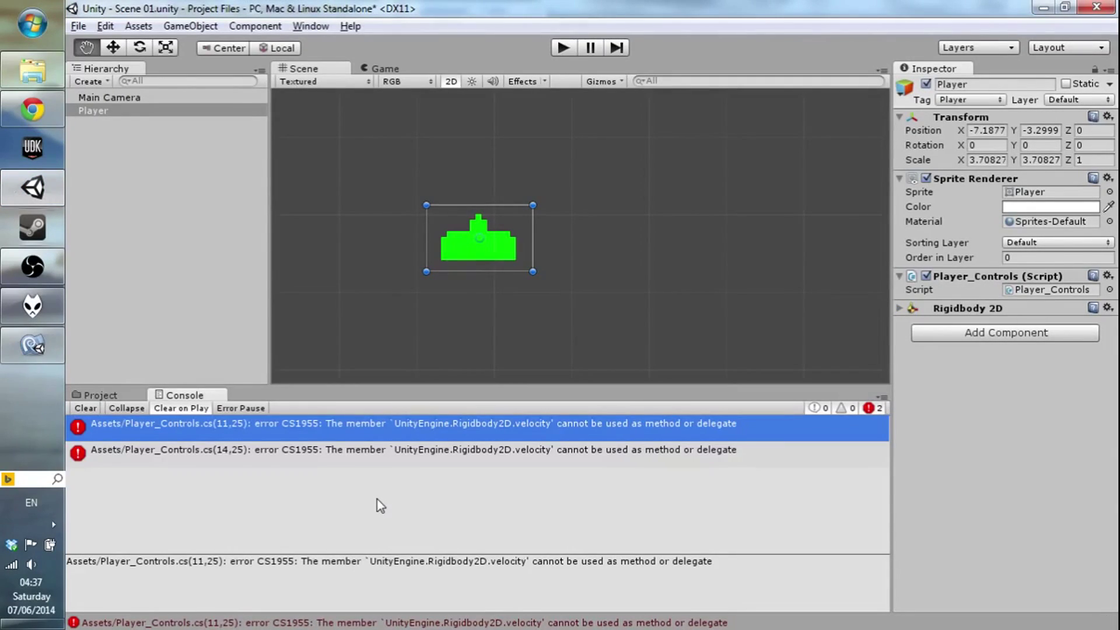
key("alt+Tab")
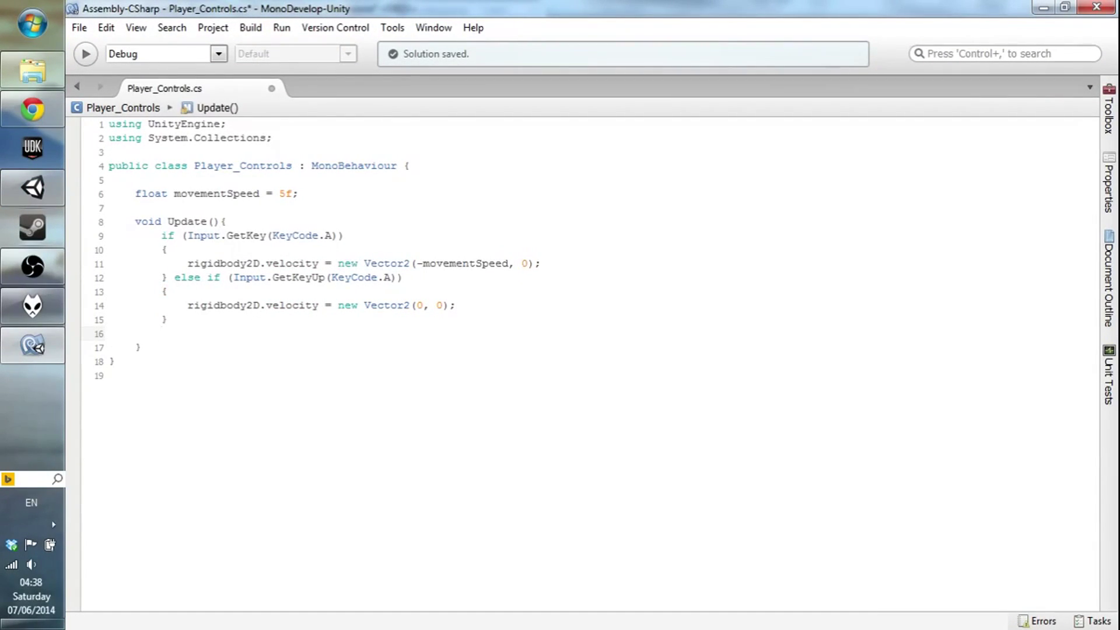
- Add D-key movement at movementSpeed to the right, stopping when D is released
key("Return")
type("if(Input.GetKey(KeyCode.D)){")
key("Return")
key("Return")
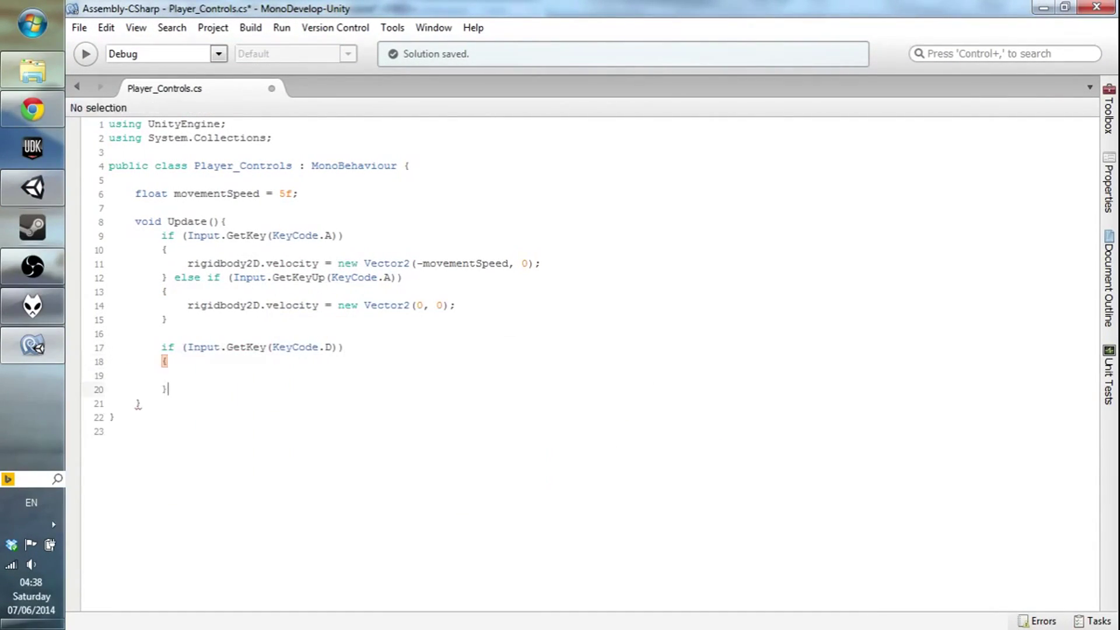
type("rigidbody2D.velocity= new Vector2(movementSpeed, 0);")
key("Down")
key("End")
key("Return")
type("else if(Input.GetKeyUp(KeyCode.D)){")
key("Return")
type("rigidbody2D.velocity = new Vector2")
- Save the script and test moving right in the game
key("ctrl+p")
key("d")
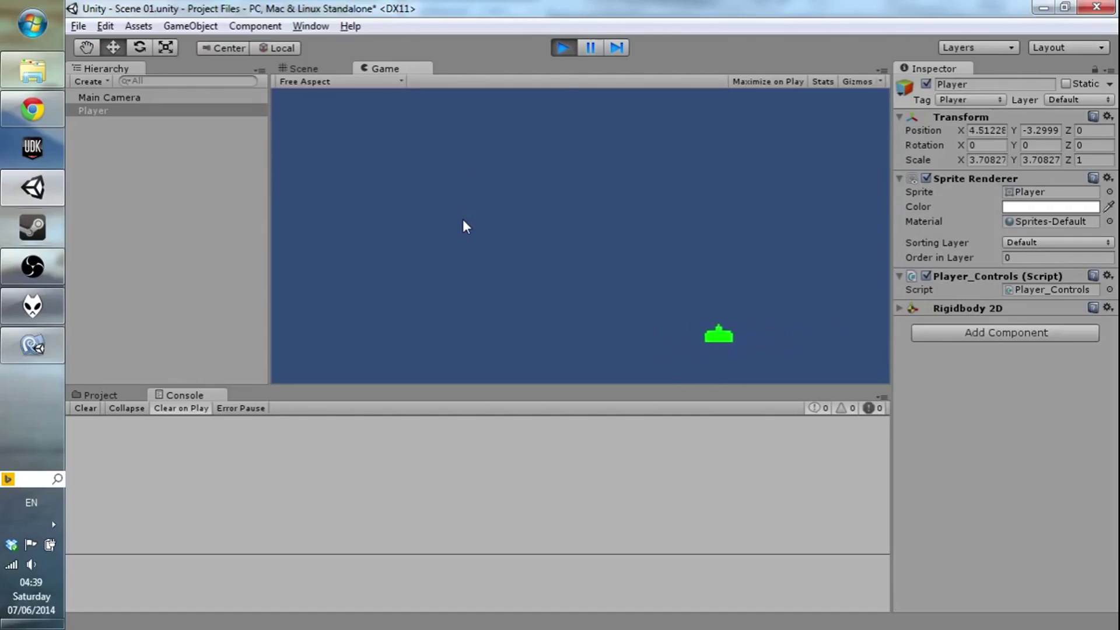
key("alt+Tab")
- Add //Movement and //Shooting comments and begin the if(Input.GetKeyDown(KeyCode.Space) check
key("Return")
type("//Movement")
key("Return")
type("#region derp")
key("ctrl+z")
key("ctrl+z")
type("ooting")
key("Return")
type("if(Input.GetKeyDown(KeyCode.Space")
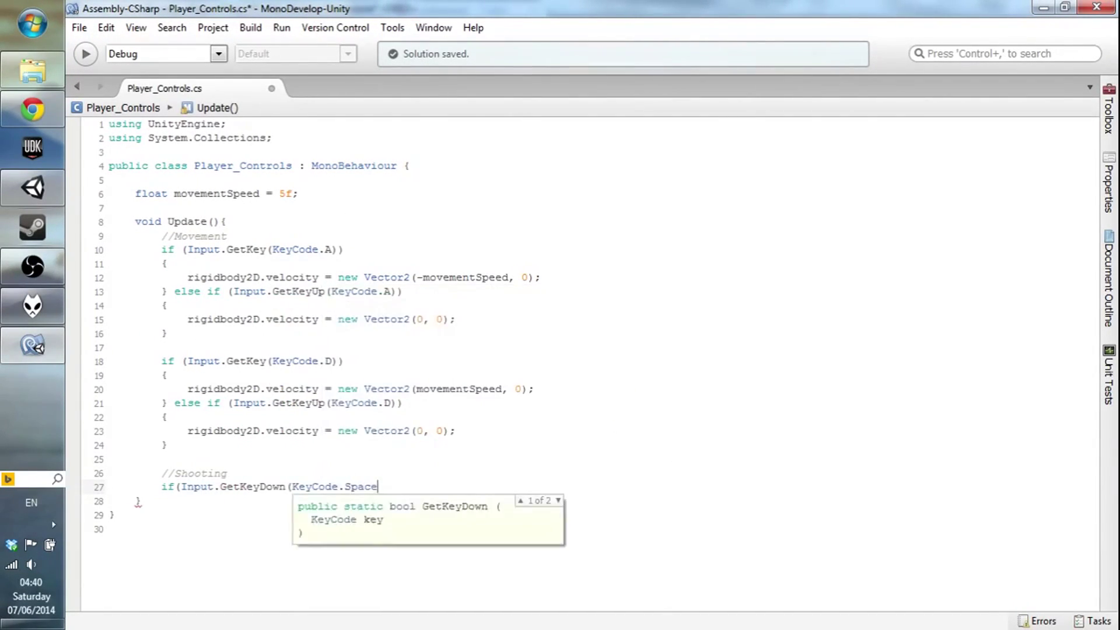
key("alt+Tab")
left_click(32, 345)
- Add a bullet line loading "Sprites/Player/Bullet" with Resources.Load and save
left_click(299, 193)
key("Return")
type("bullet = Resources.Load(\"Sprites")
key("alt+Tab")
key("alt+Tab")
type("/Player/Bullet\");")
key("ctrl+s")
key("alt+Tab")
key("alt+Tab")
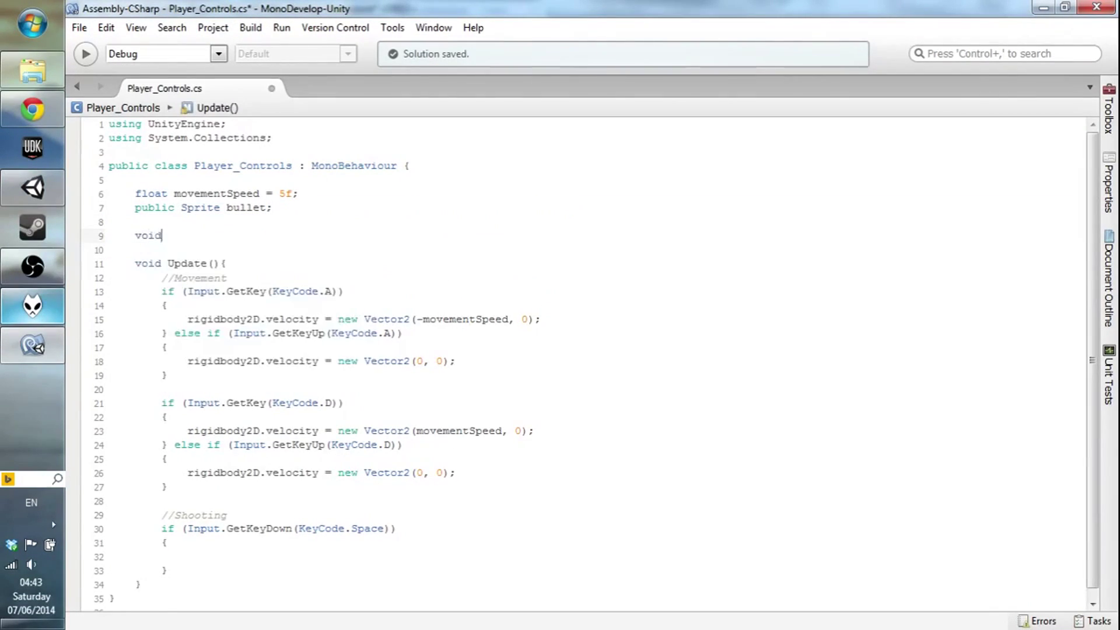
- Write a Start method loading Sprites/Player/Bullet via Resources.LoadAssetAtPath as a Sprite
type("Start(){")
key("Return")
type("bullet = Resources.LoadA")
key("Return")
type("(\"Sprites/Player/Bullet\", Sprite);")
key("ctrl+s")
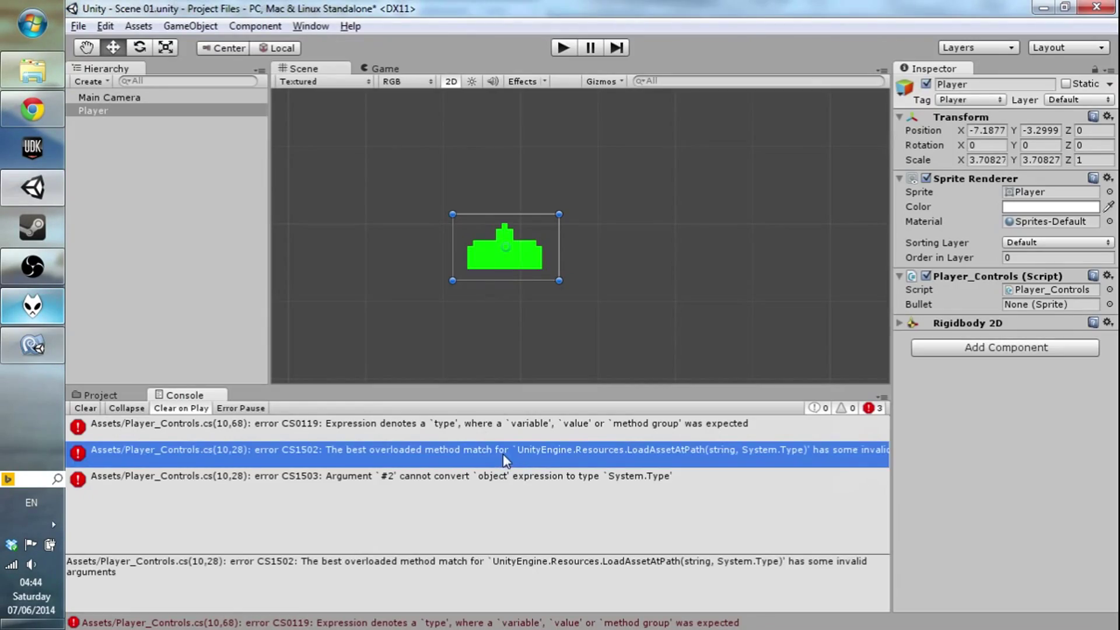
- Rework the LoadAssetAtPath type argument, dropping System.type and GameObject, until errors clear
type("System.type);")
key("Return")
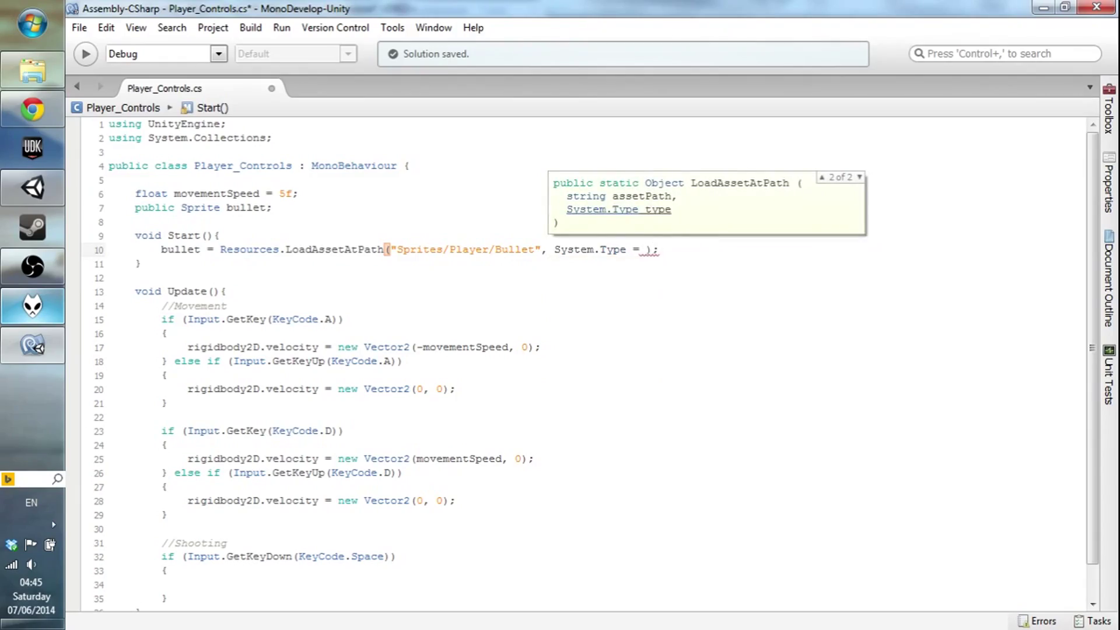
key("BackSpace")
key("BackSpace")
key("BackSpace")
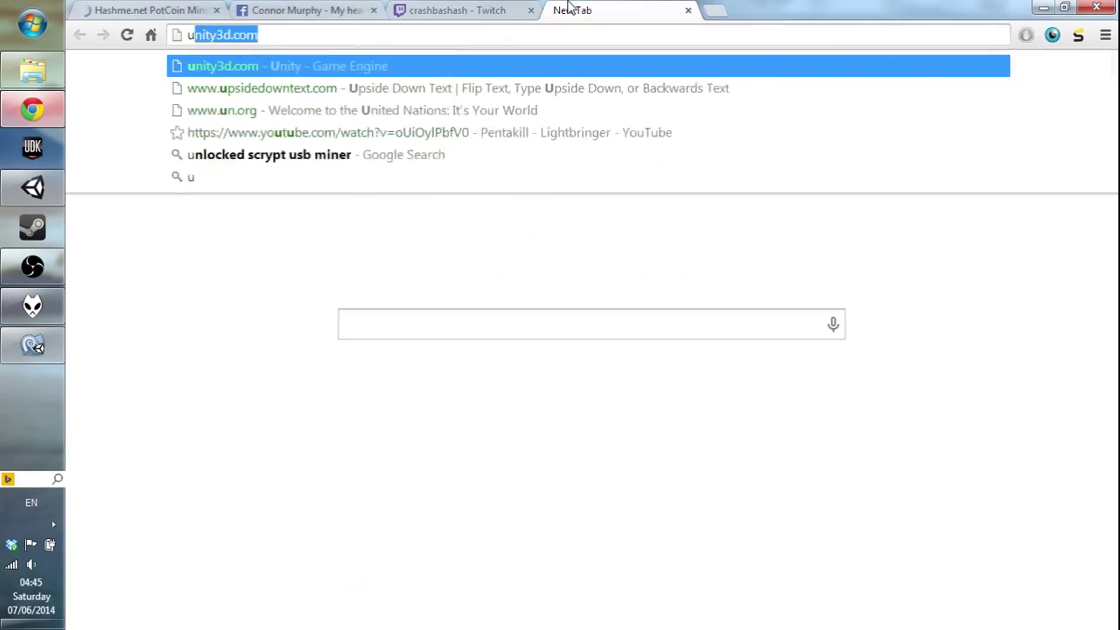
scroll(375, 216, "up", 5)
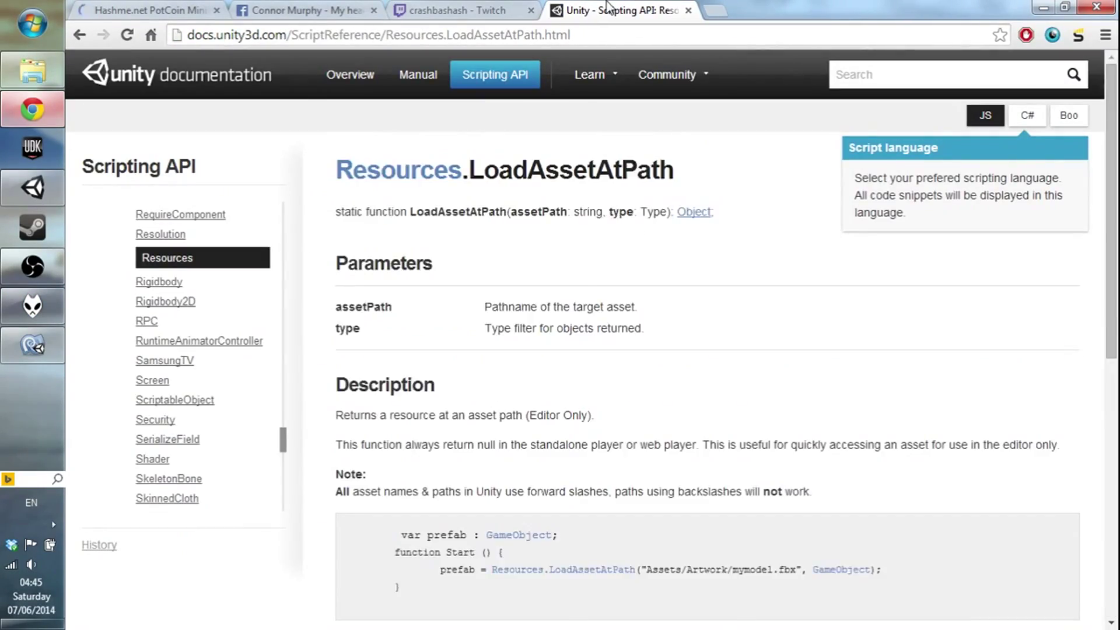
key("alt+Tab")
type("GameObject")
key("BackSpace")
key("BackSpace")
key("BackSpace")
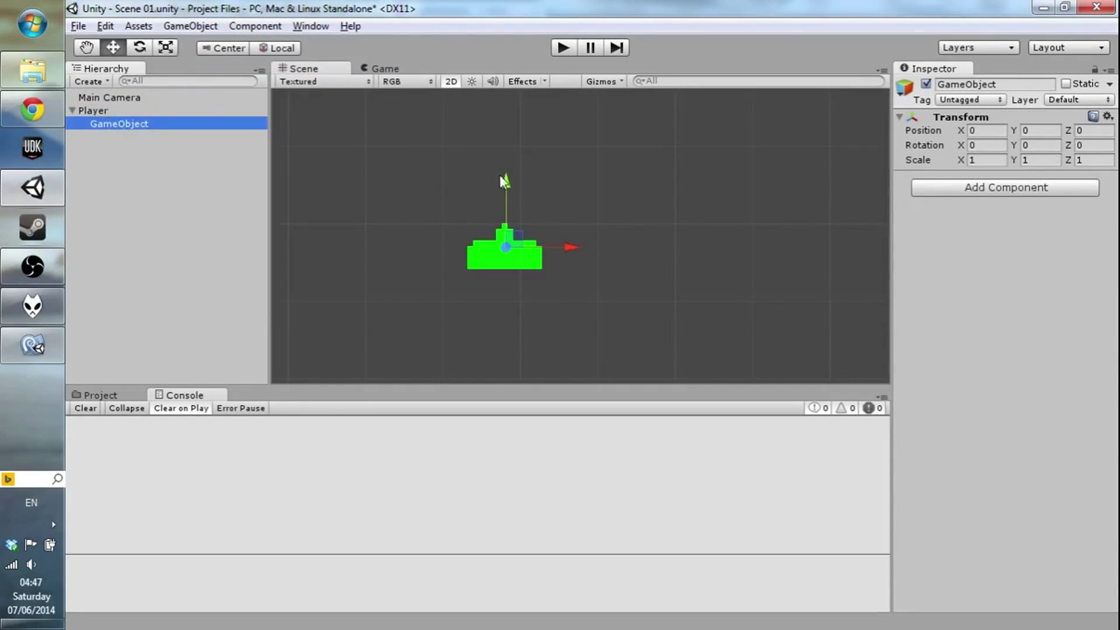
- Rename the empty child object under Player to Bullet Spawn
type("Bullet Spawn")
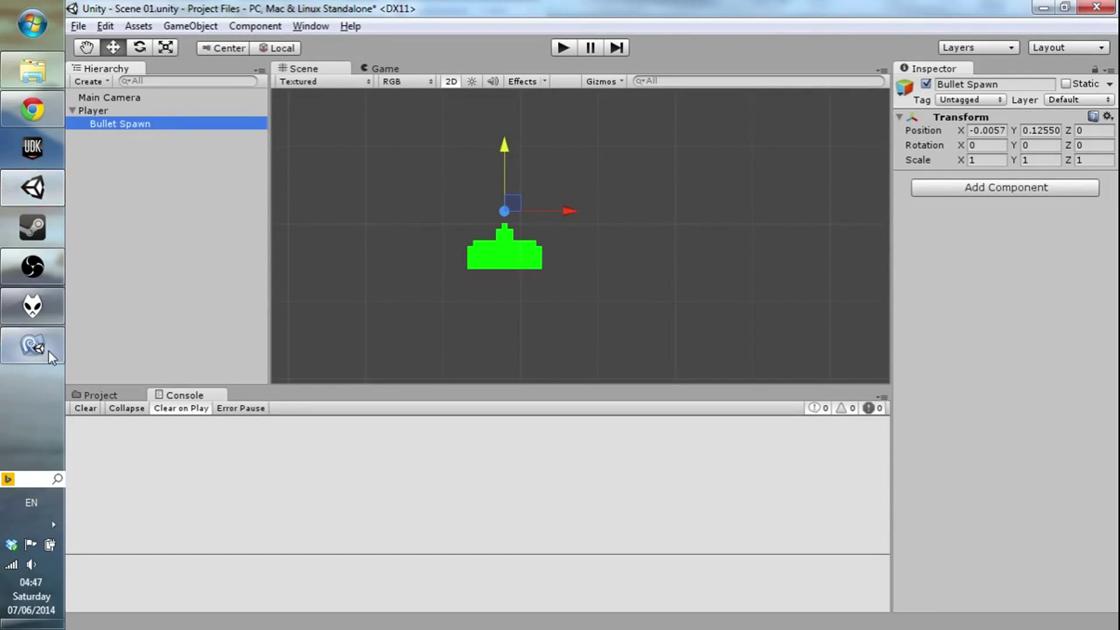
left_click(32, 346)
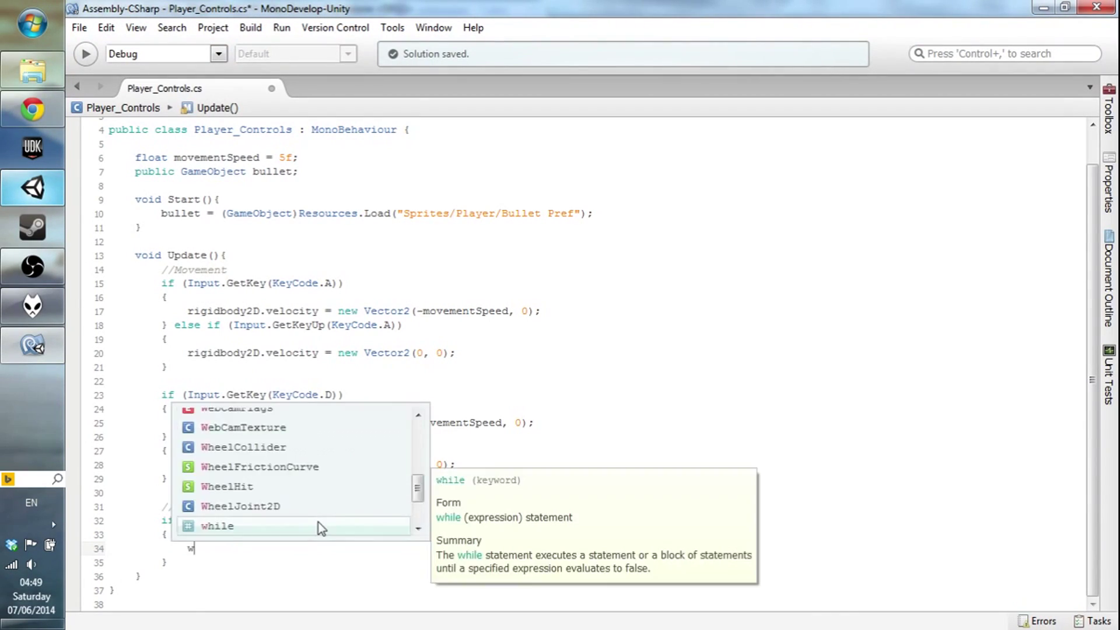
- Declare world_bullet as a GameObject instantiated from bullet at Bullet Spawn's position
type("GameObject world_bullet =")
left_click(3, 283)
type("(GameObject)Instantiate(bullet, this.transform.FindChild(\"Bullet Spawn\").position, Quaternion.identity")
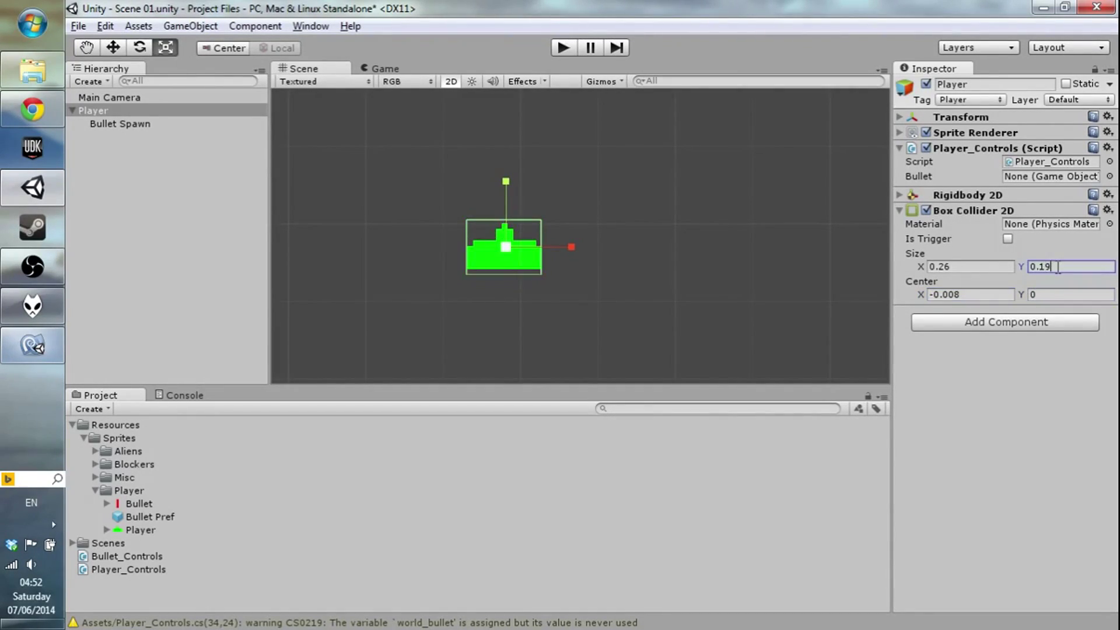
- Enter a .003 collider value, then make Bullet_Controls move bullets upward at moveSpeed
type(".003")
left_click(187, 123)
left_click(32, 344)
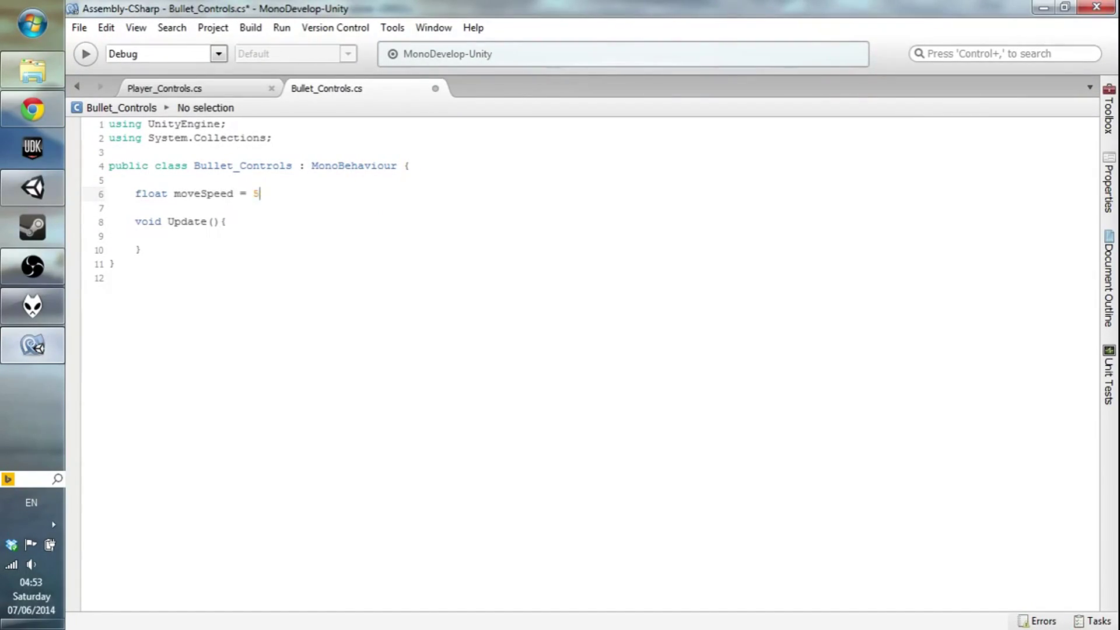
type("f;")
left_click(161, 236)
type("rigidbody2D.velocity = new Vector2(0, moveSpeed);")
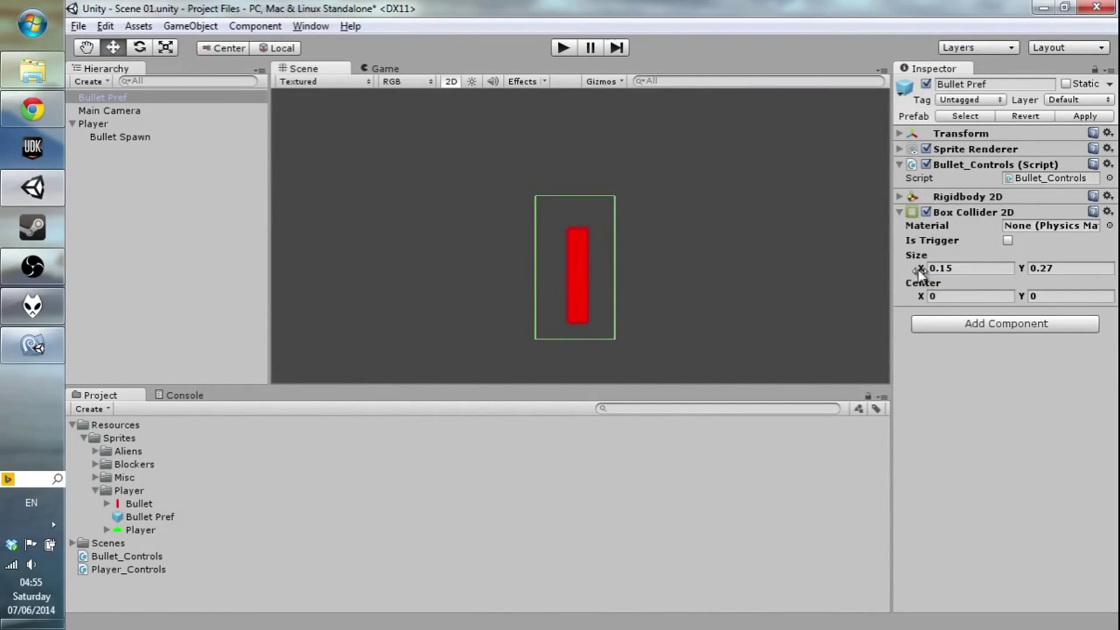
- Fit the Bullet Pref collider with Center X -0.005 and Size X 0.05
left_click_drag(920, 272, 899, 273)
left_click(950, 294)
type("-0.005")
left_click(976, 269)
type("0.05")
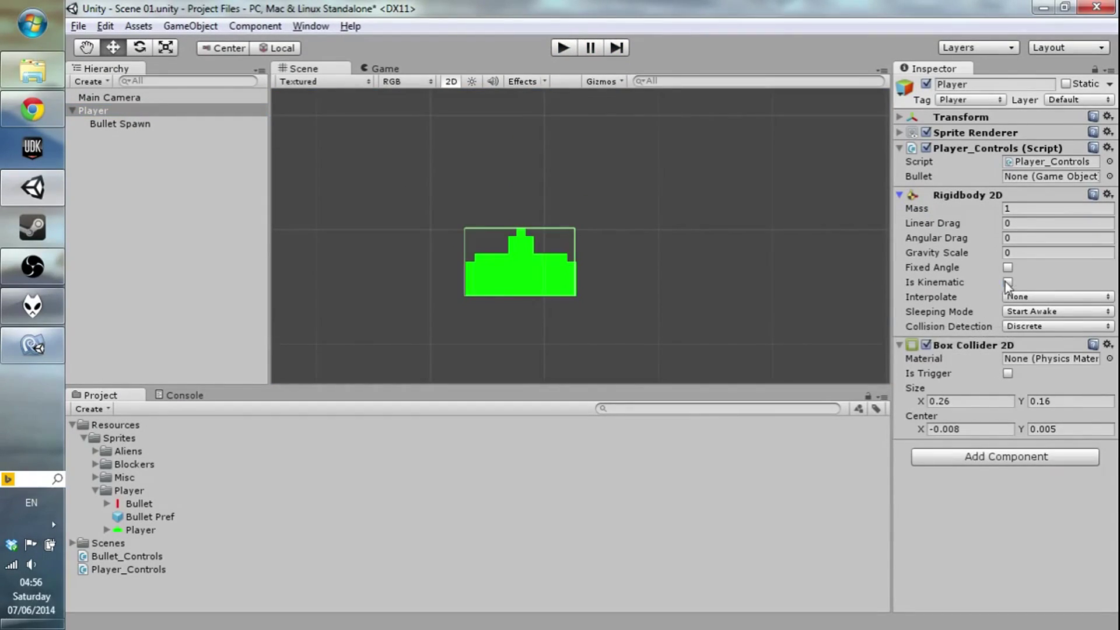
- Make the player's Rigidbody 2D kinematic and view its Sprite Renderer sorting layers
left_click(1008, 283)
left_click(899, 133)
left_click(1051, 197)
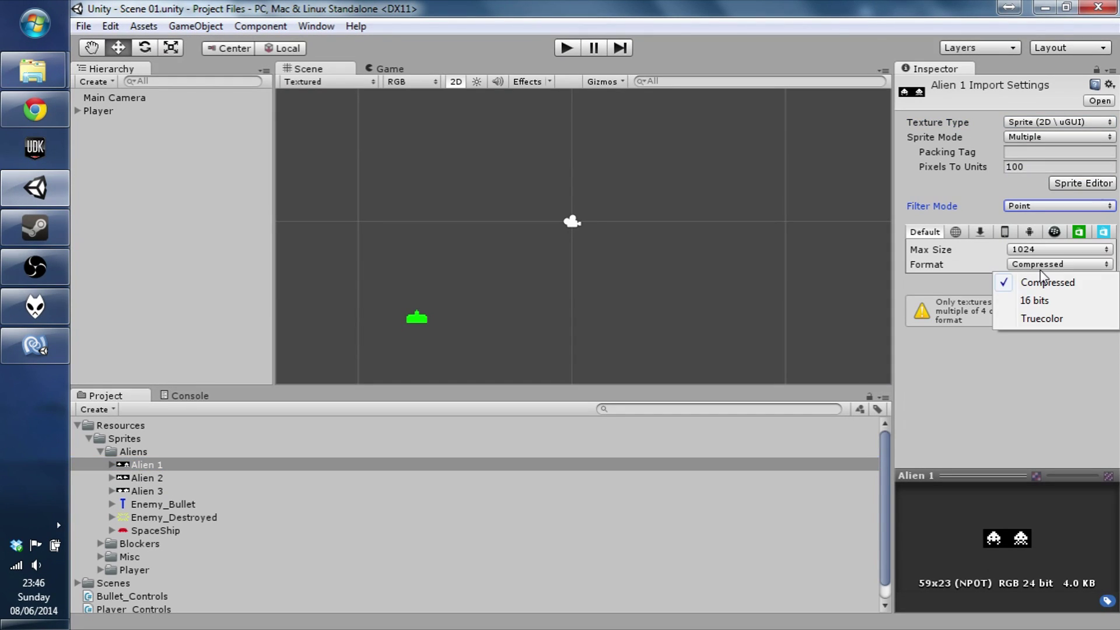
- Set the Alien 1 texture to Truecolor and grid-slice it into alien frames in the Sprite Editor
left_click(1057, 320)
left_click(1084, 183)
left_click(282, 62)
left_click(216, 73)
left_click_drag(155, 198, 181, 206)
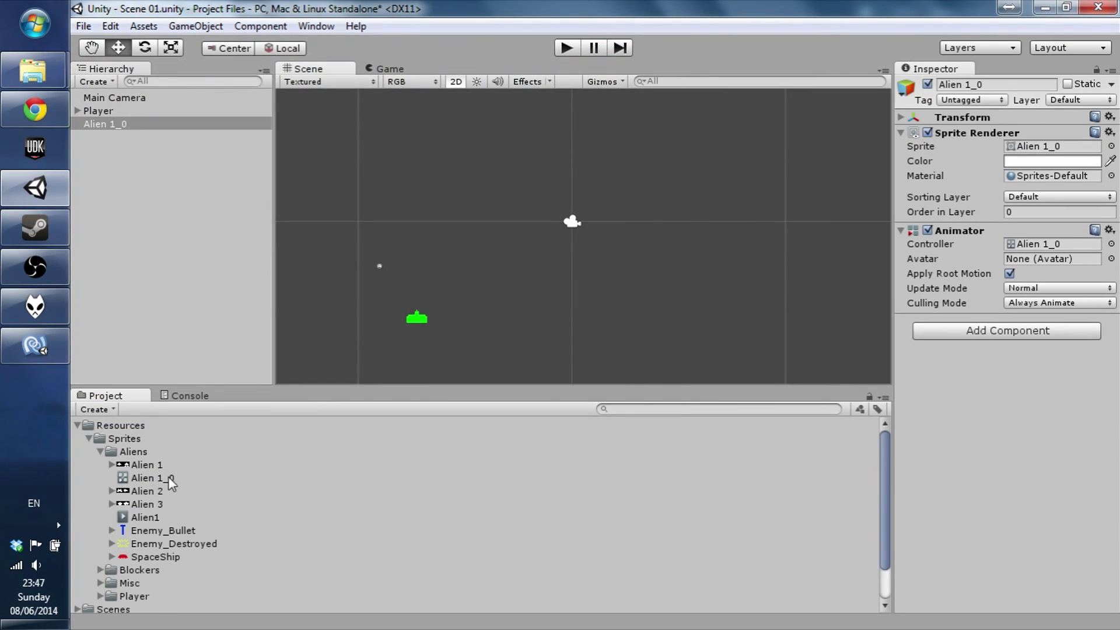
- Collapse the Alien 1 sprite frames and briefly check the chat viewer list
left_click(111, 465)
scroll(492, 202, "up", 10)
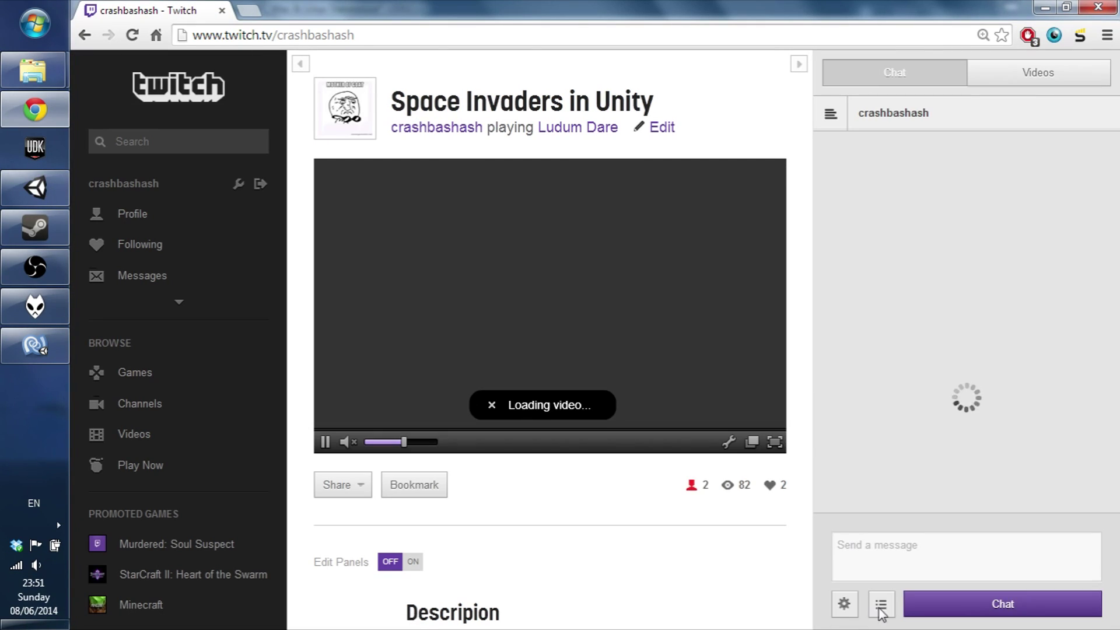
left_click(830, 113)
left_click(829, 148)
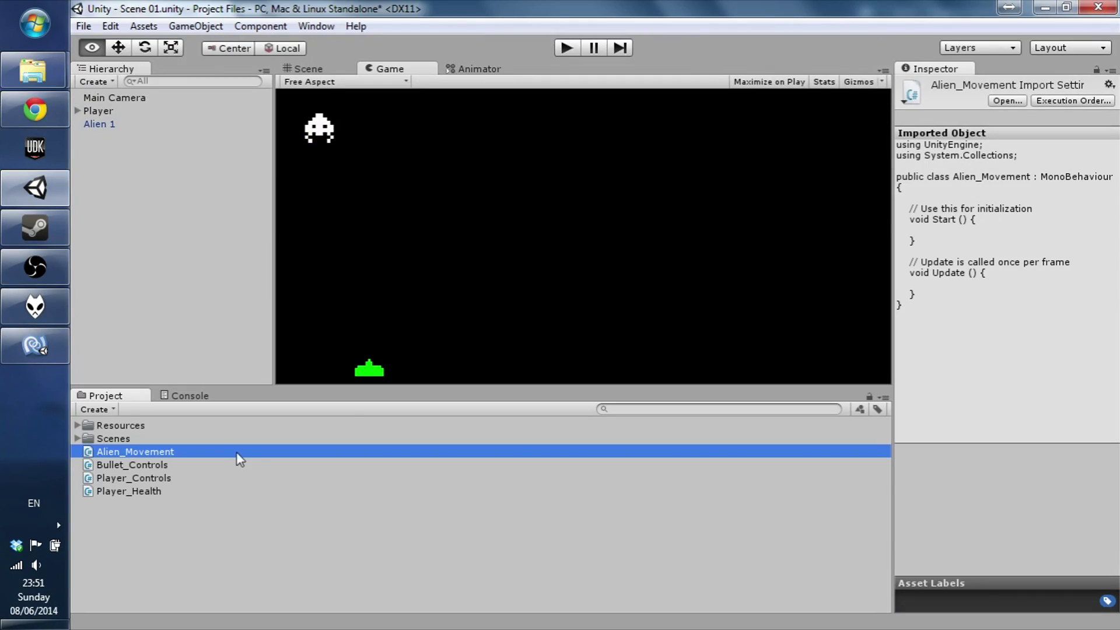
- Add a C# script named Start_Level in the Project panel and dismiss the line-endings prompt
right_click(131, 461)
mouse_move(175, 359)
left_click(386, 318)
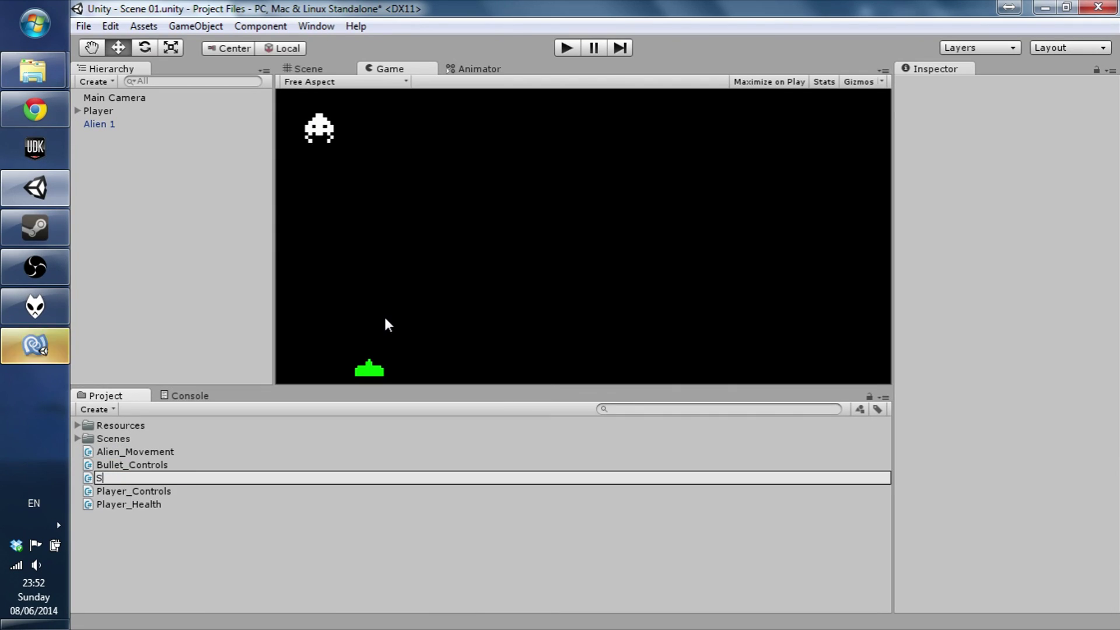
type("Start_Level")
key("Return")
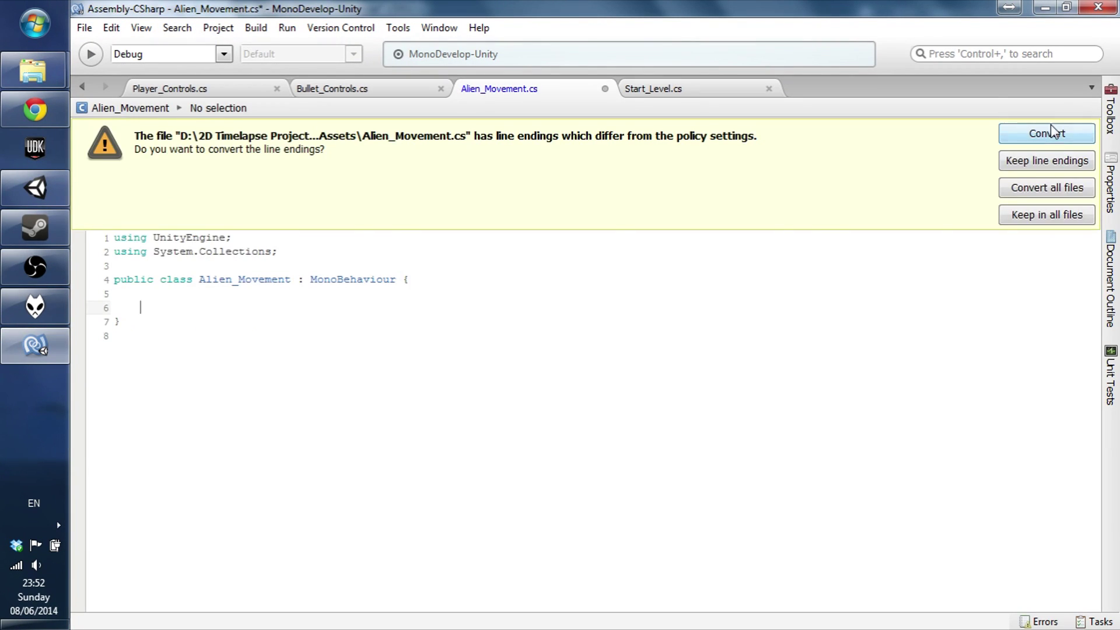
left_click(1052, 132)
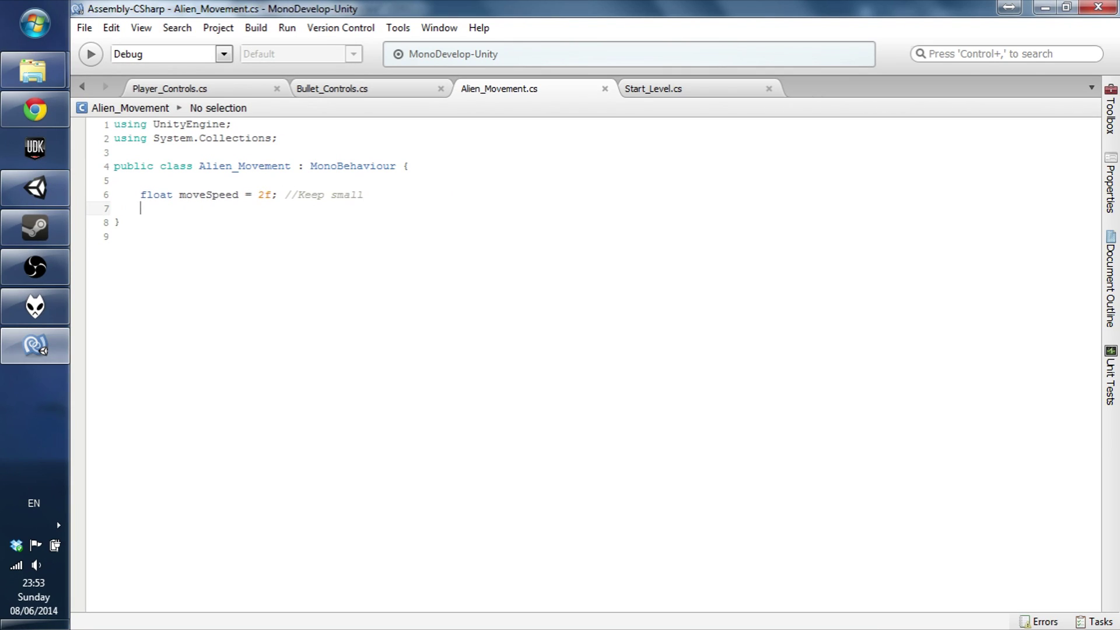
- Declare the enemyMaxMoveTimer float in Global_Variables and save both it and Alien_Movement
key("BackSpace")
key("BackSpace")
key("BackSpace")
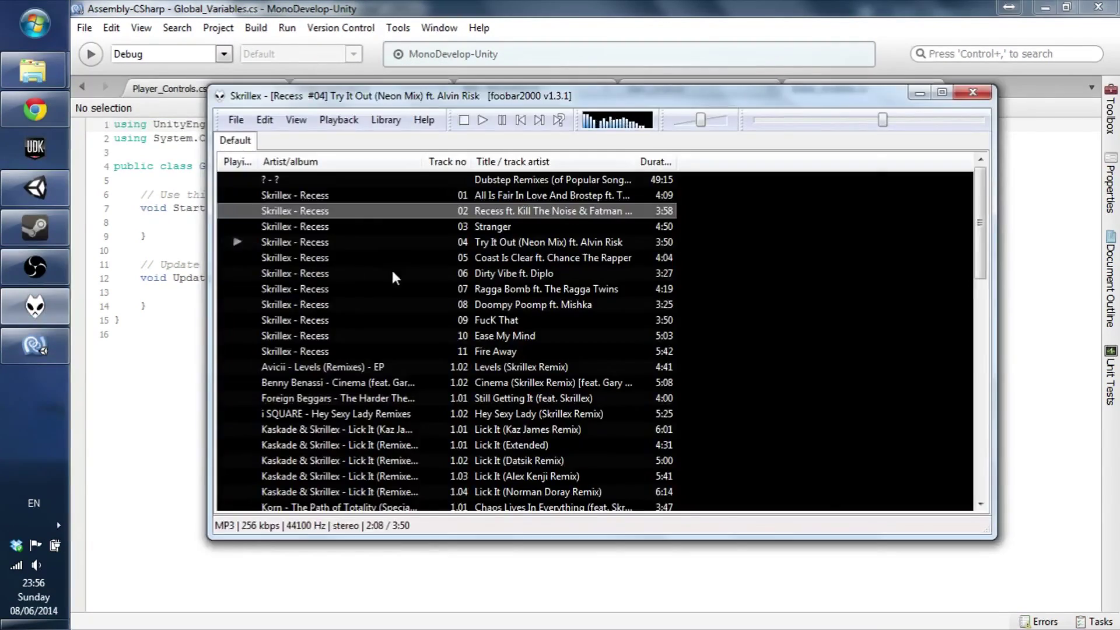
type("float enemyMaxMoveTimer = 3f;")
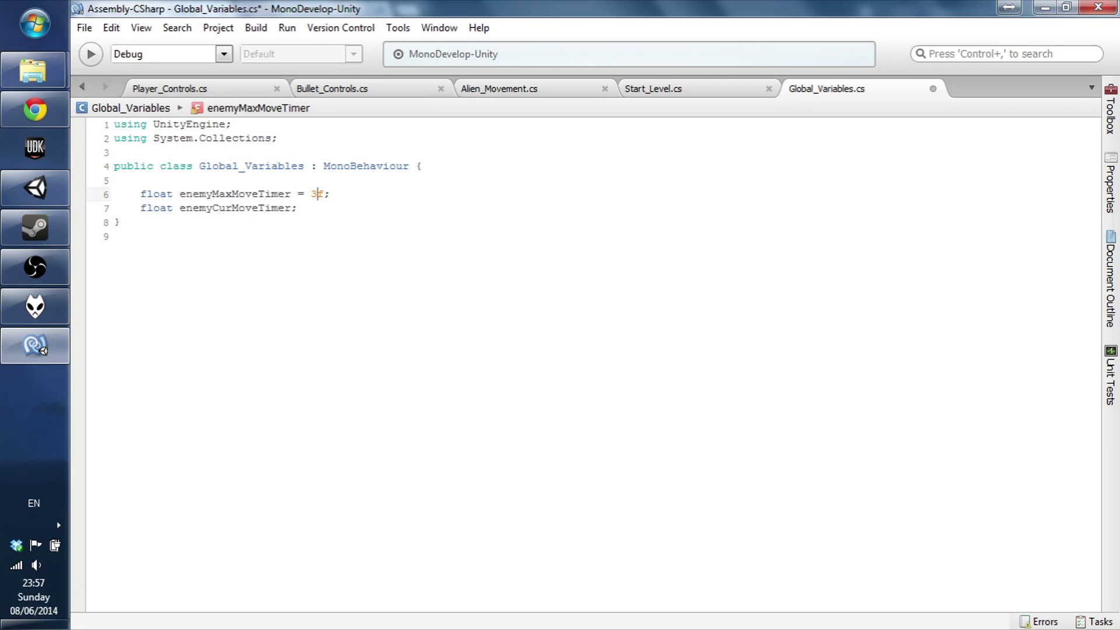
key("ctrl+s")
key("ctrl+Tab")
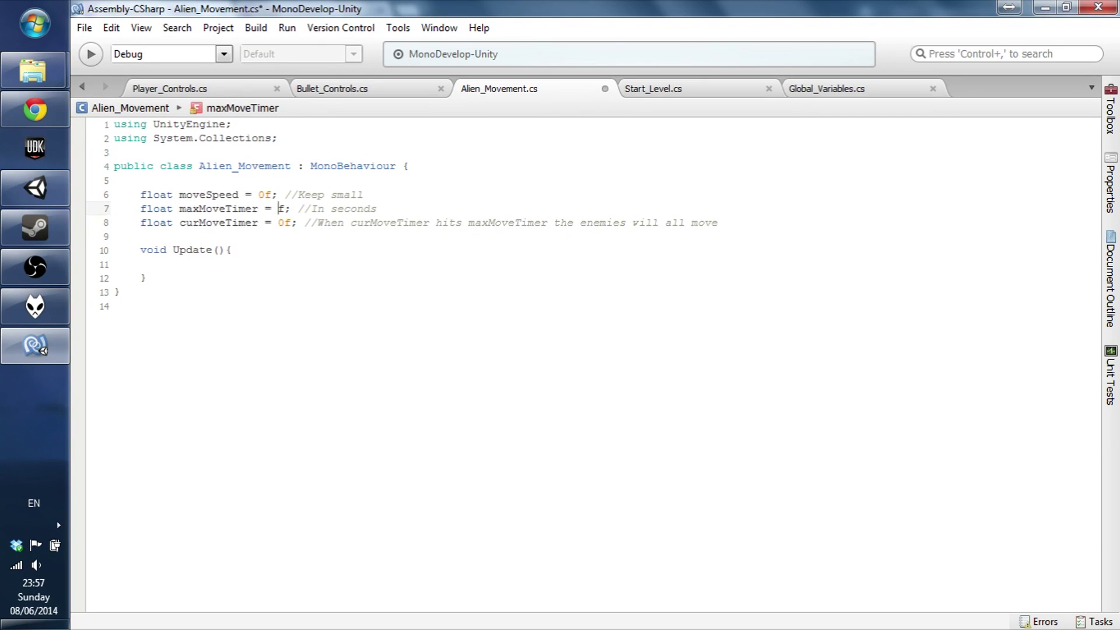
key("ctrl+s")
key("ctrl+Tab")
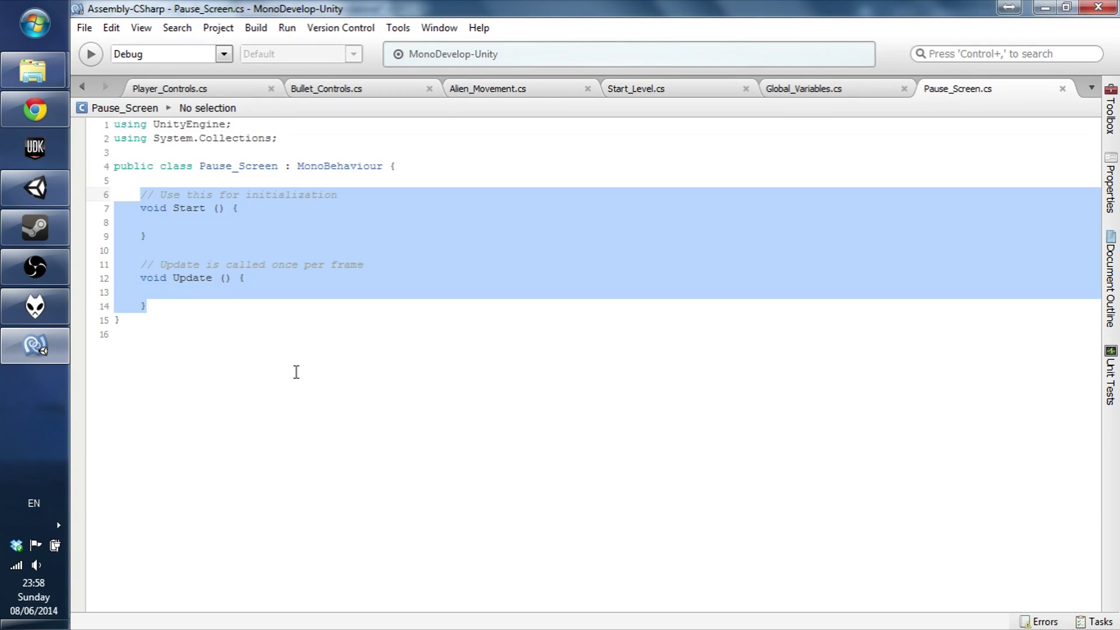
- Make Pause_Screen toggle paused on Escape, setting Time.timeScale to 0 when paused, else 1
key("BackSpace")
key("Return")
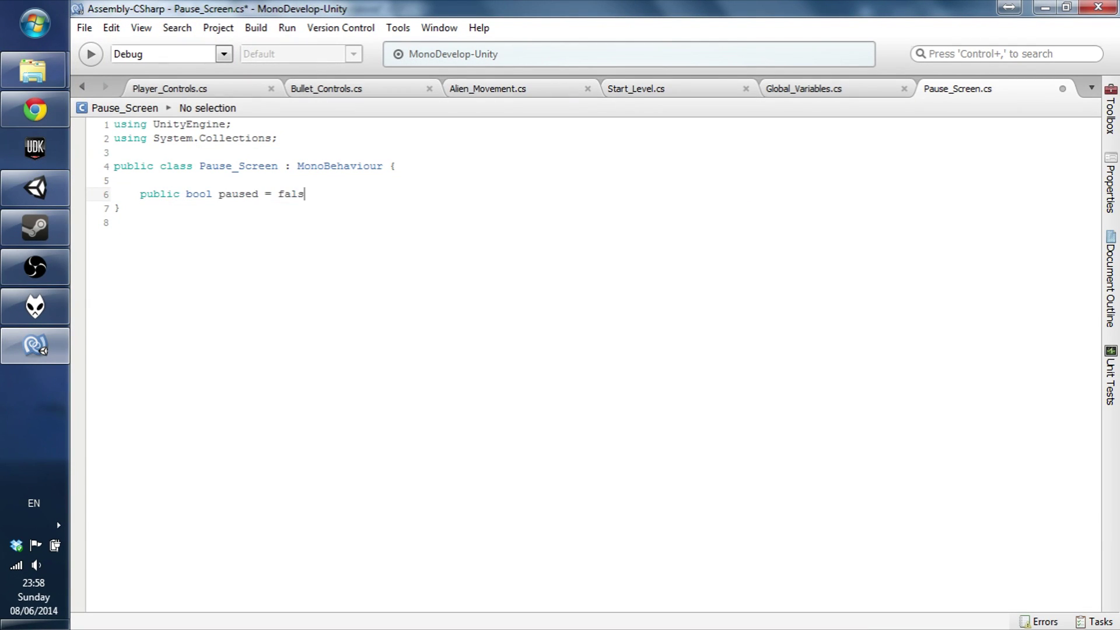
key("Up")
type("if(Input.GetKeyDown(KeyCode.Escape0)")
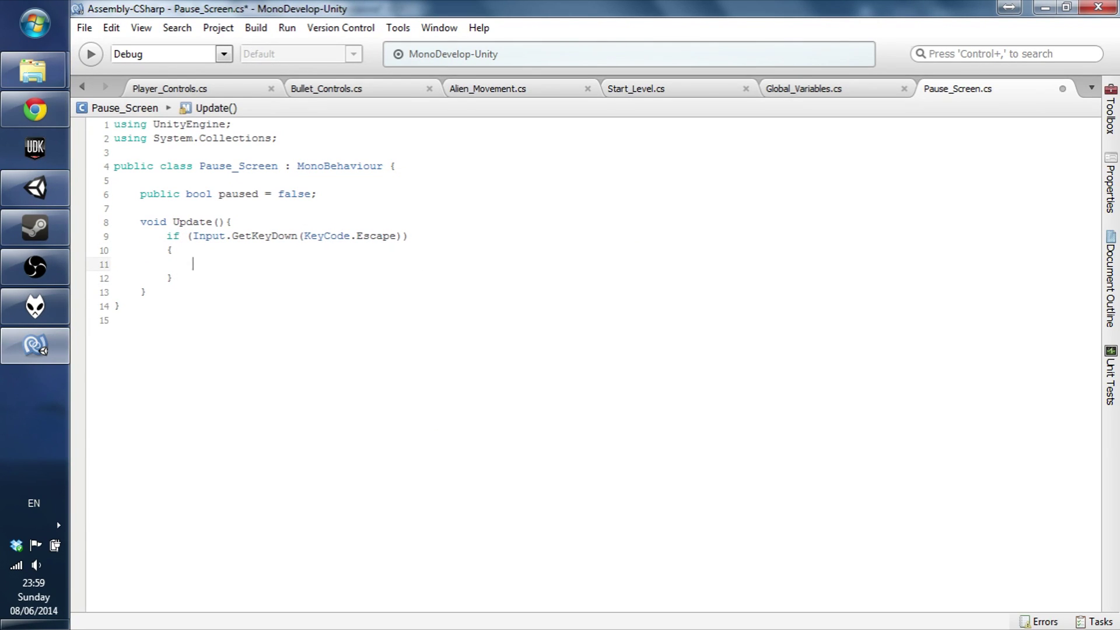
type("paused; if(paused == true){ Time.timeScale = 0f;")
key("Down")
key("Return")
type("esle{ Time.timeScale = 1f;")
key("ctrl+s")
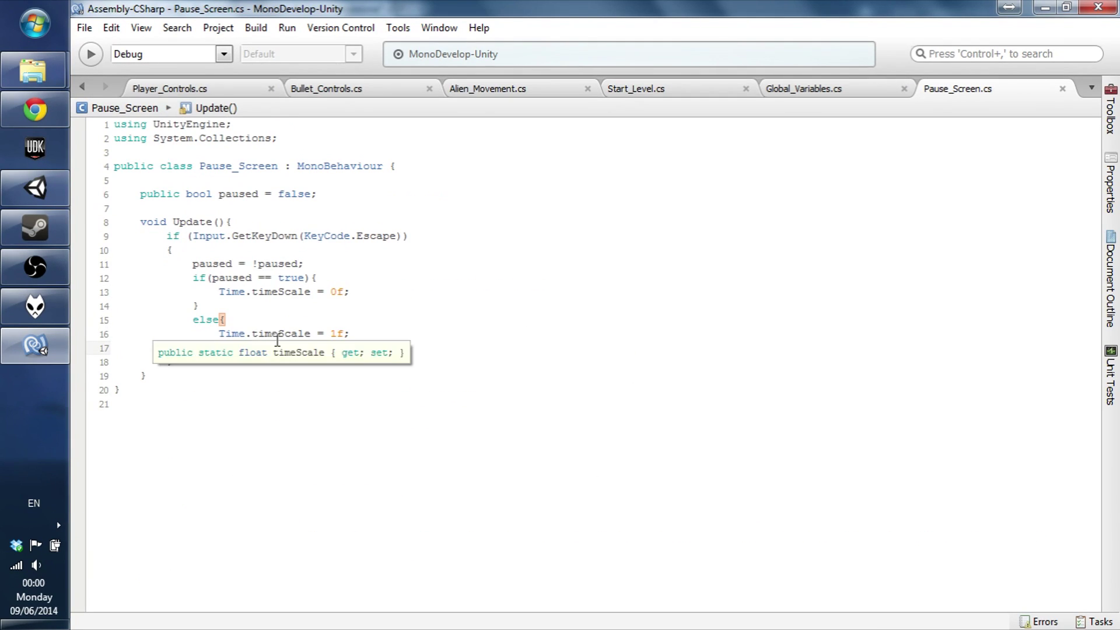
- In Global_Variables, get the Pause_Screen component from the 'Pause Screen' object and save
key("ctrl+Tab")
type("Pause_Screen")
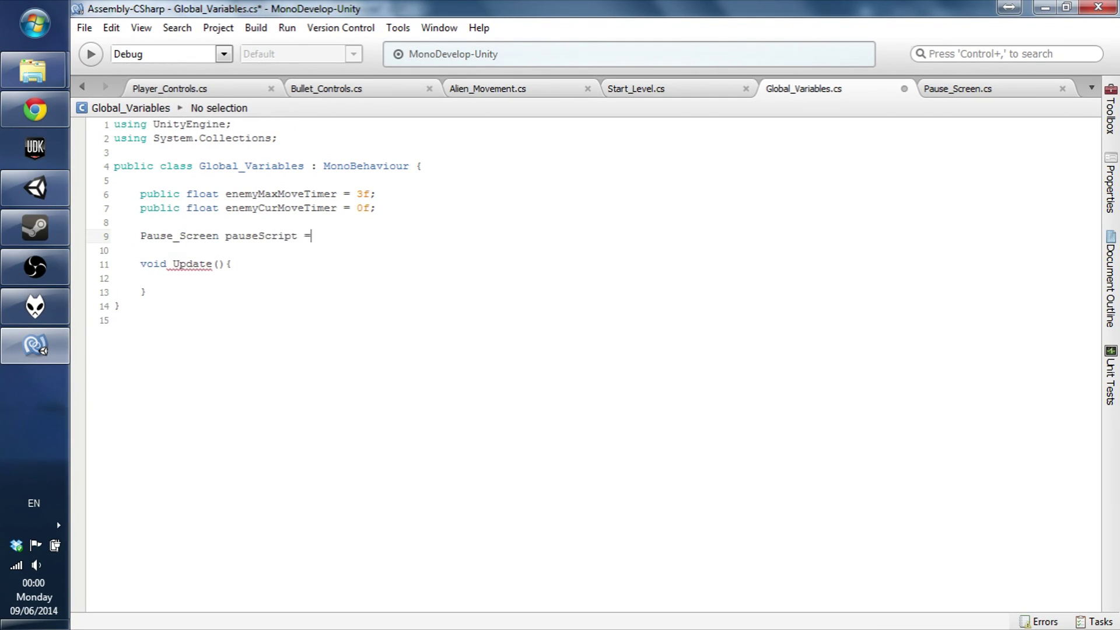
type("GameObject.Find(\"Pause Screen\").Get")
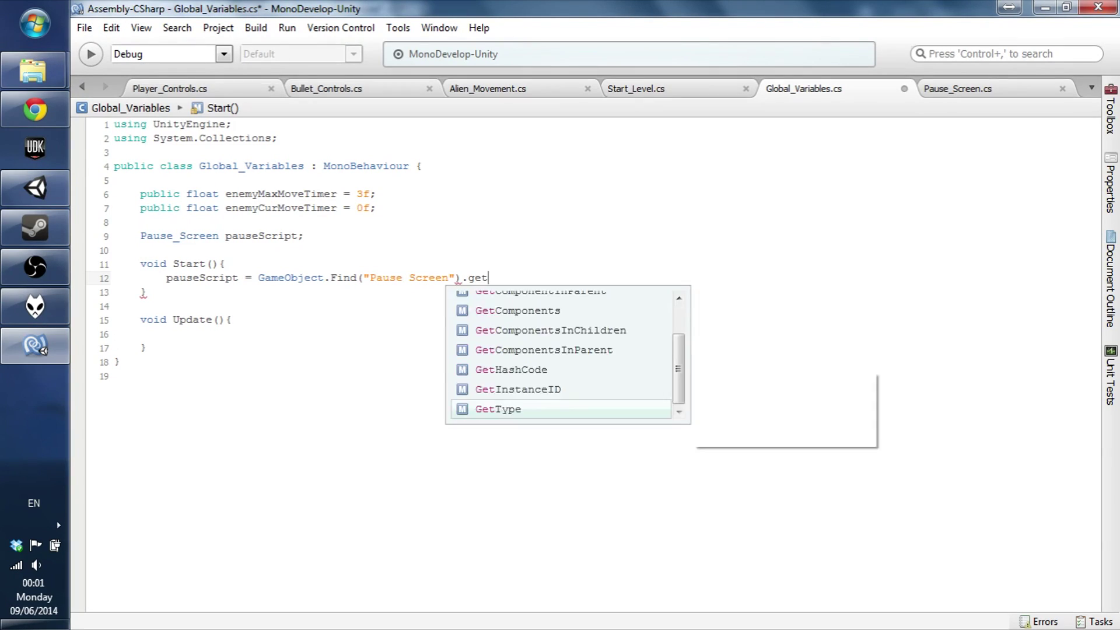
type("Component<Pause_Screen>();")
left_click(167, 334)
key("ctrl+s")
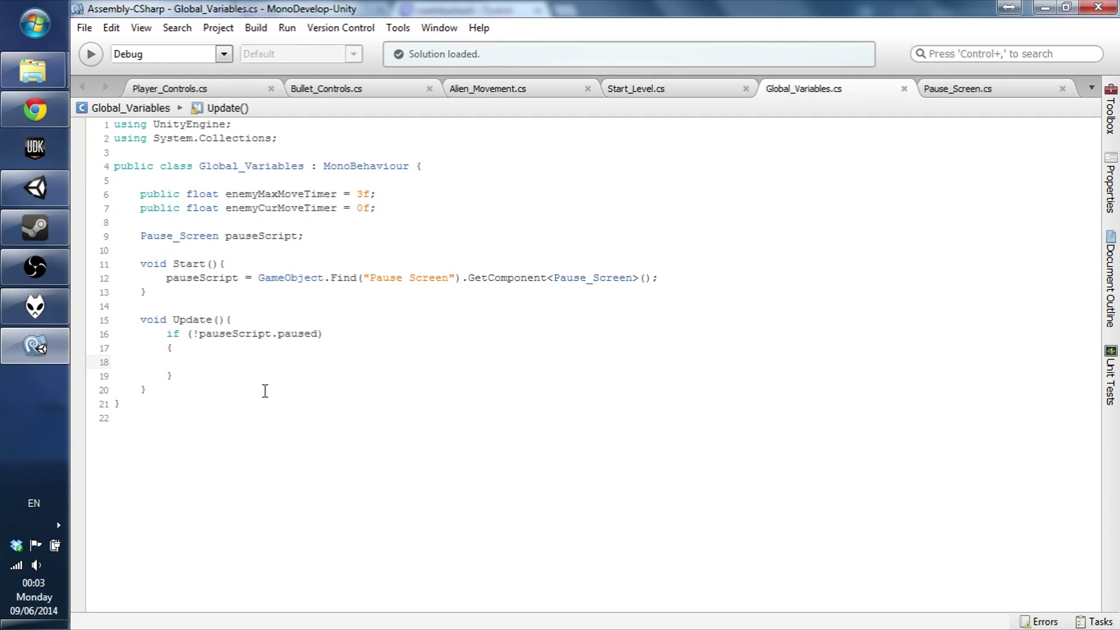
- Add Time.deltaTime to enemyCurMoveTimer with a reset at enemyMaxMoveTimer; fetch Global_Variables in Alien_Movement
type(".deltaTime;  if(enemyCurMoveTimer >= enemy")
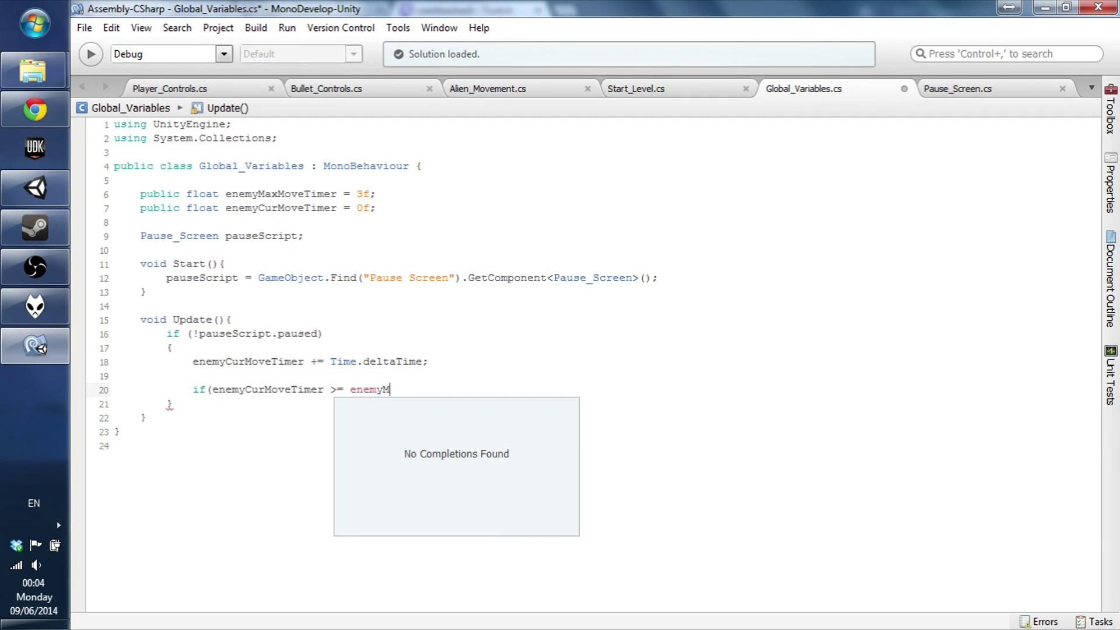
type("MaxMoveTimer){")
key("Return")
key("ctrl+s")
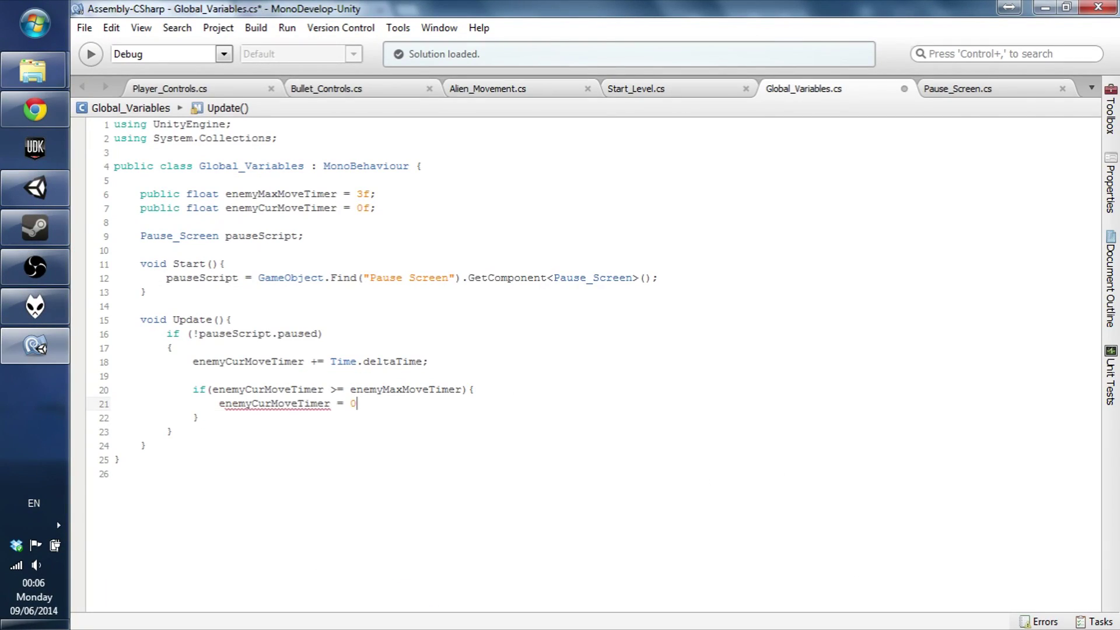
key("ctrl+s")
key("ctrl+Tab")
type("Gl")
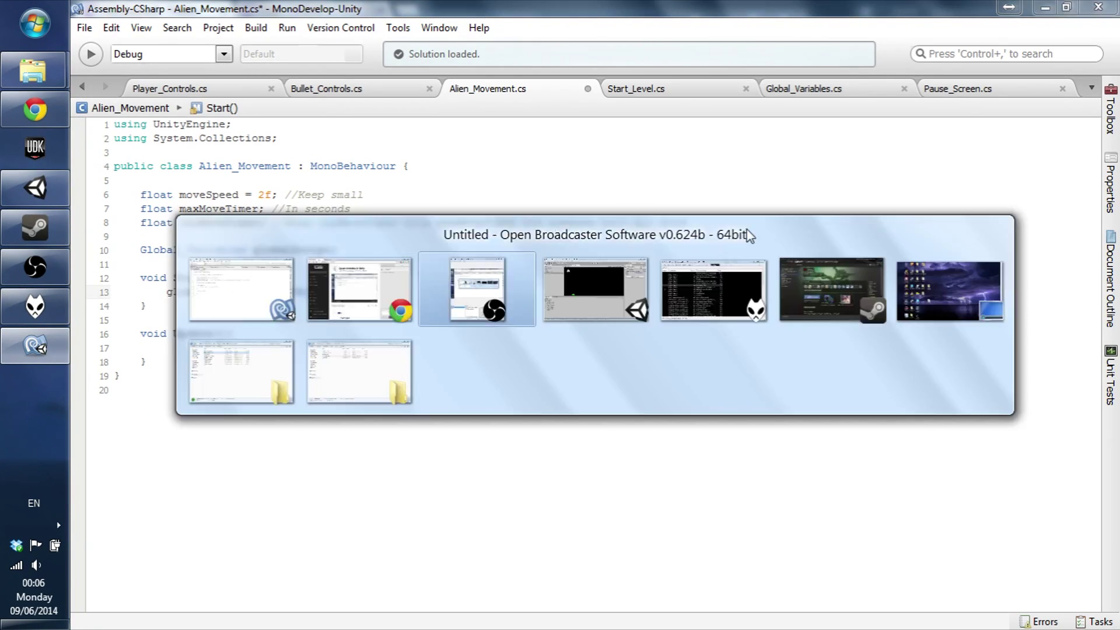
type("globalScript = GameObject.Find(\"Global")
type("GetComponent<Global_Variables>();")
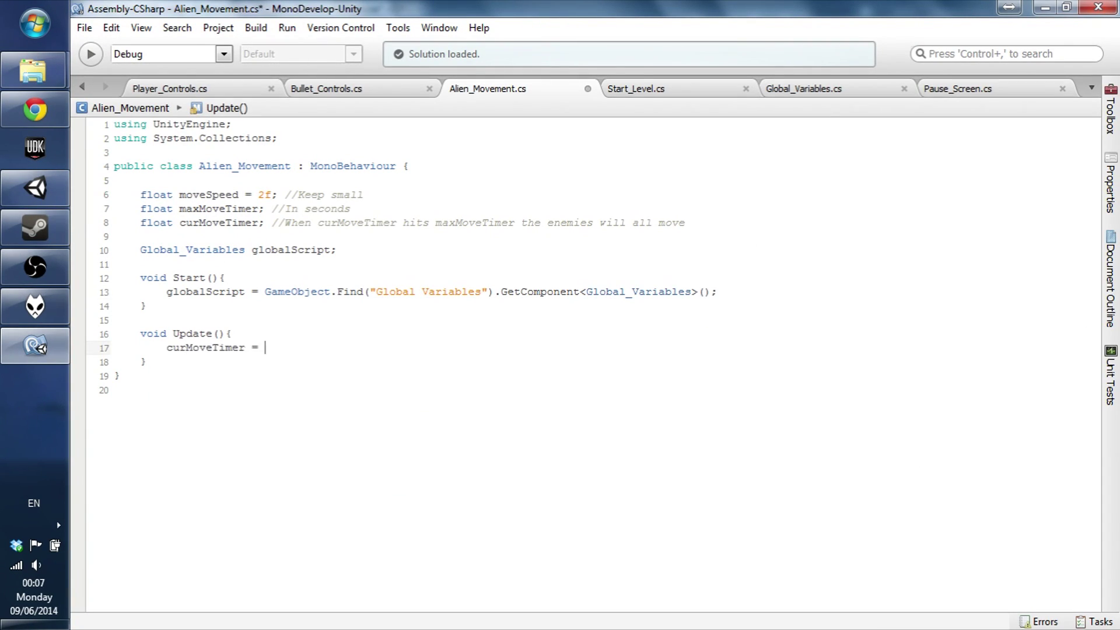
type("globalScript.enemyCurMoveTimer")
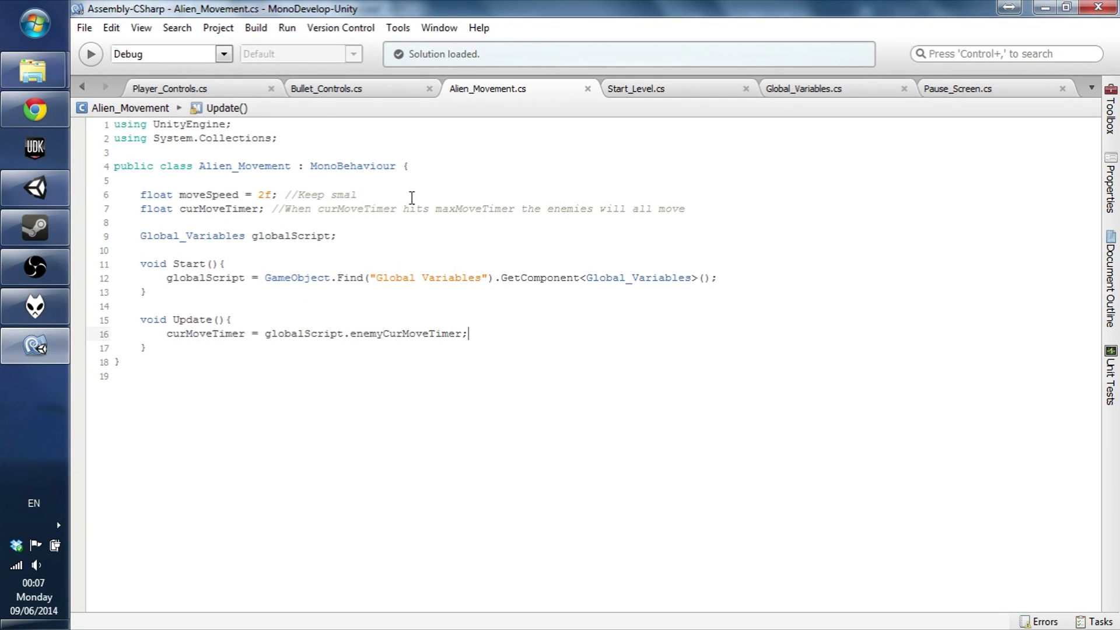
type("id MoveEnemy")
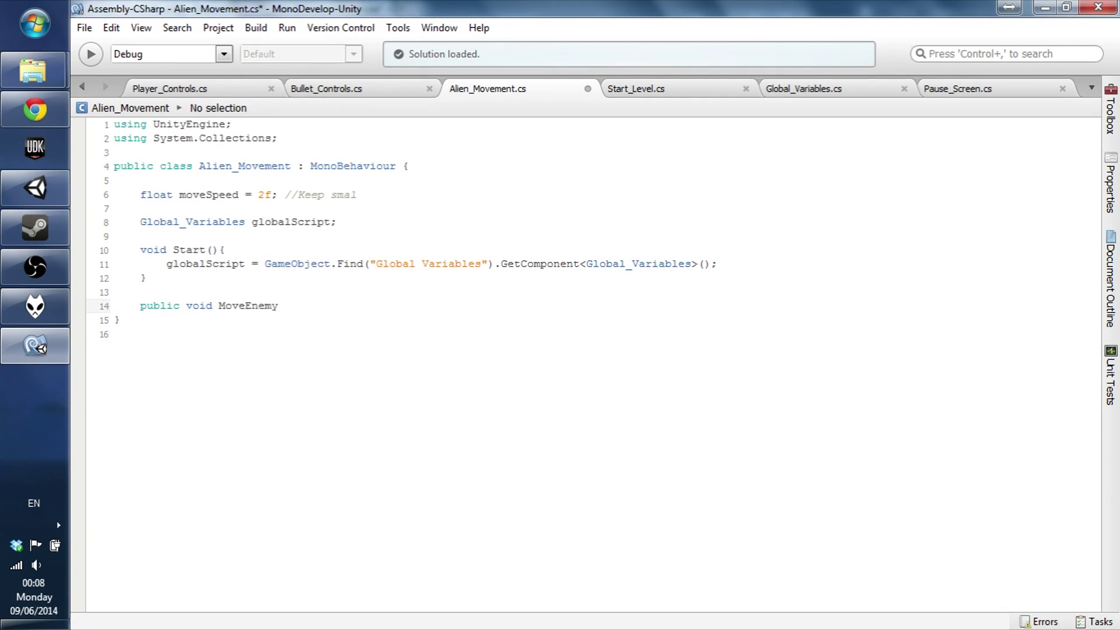
type("hmm thinking")
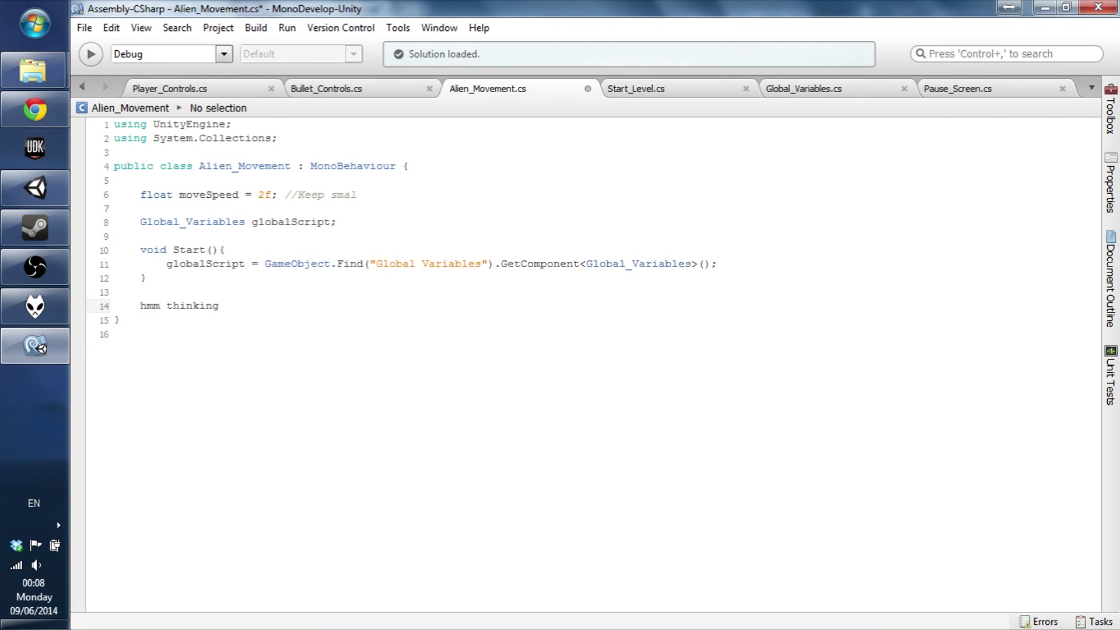
- Declare maxMoveTimer = 3f and start a second timer float in Alien_Movement
key("BackSpace")
key("BackSpace")
key("BackSpace")
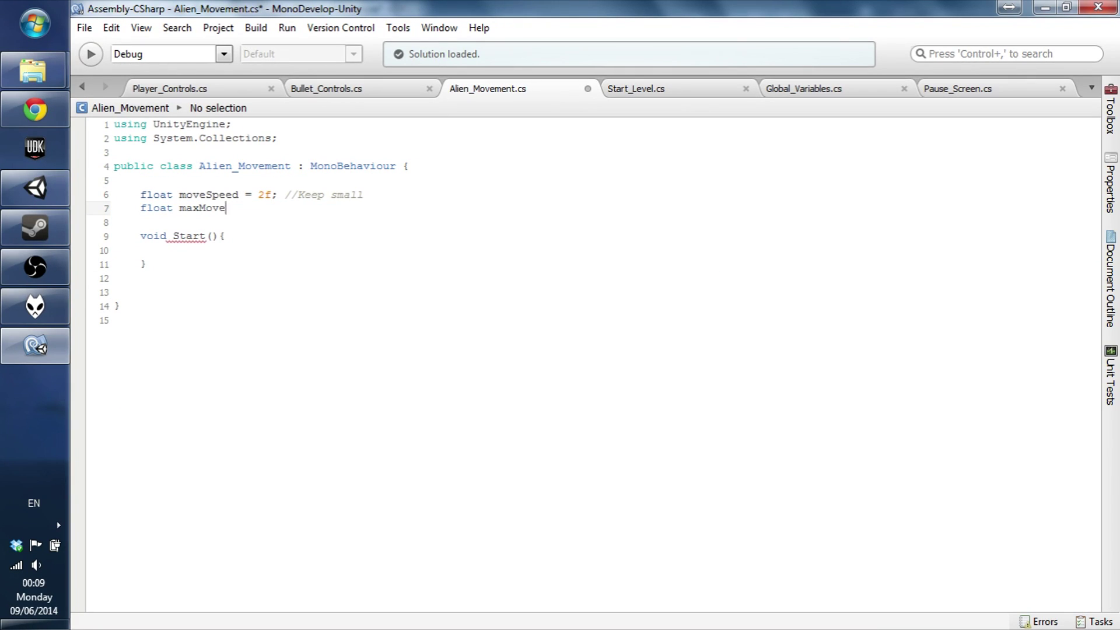
type("Timer = 3f;")
key("Return")
type("float posX =")
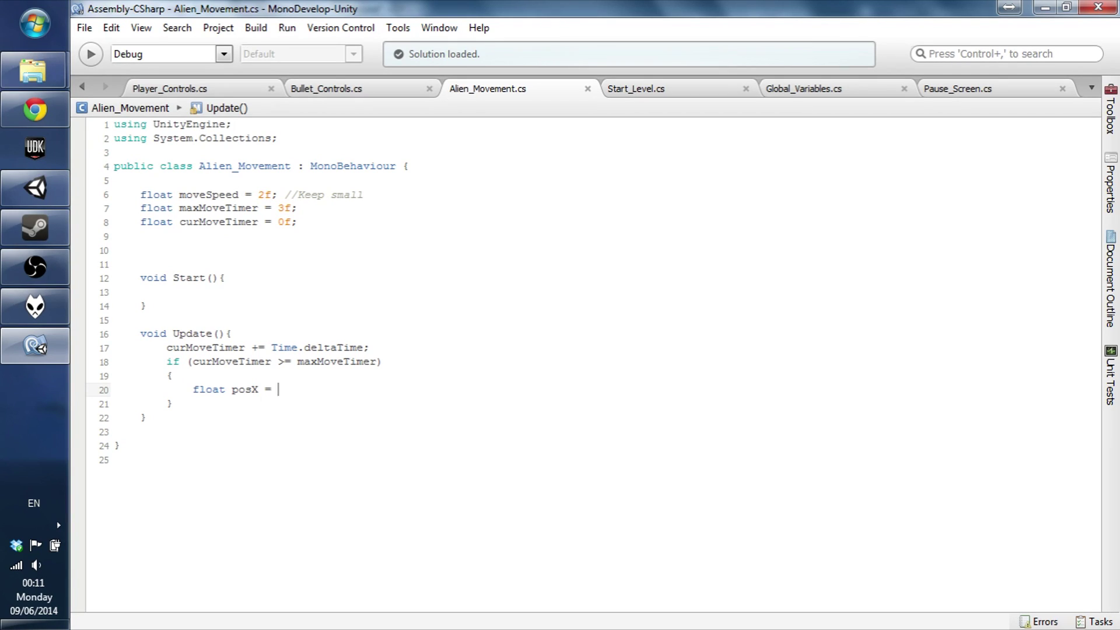
- Comment out the posX/posY/posZ position lines and add Vector3.left to the alien's position instead
type("this.transform.position.x + moveSpeed, posY = this.transform.position.y, posZ")
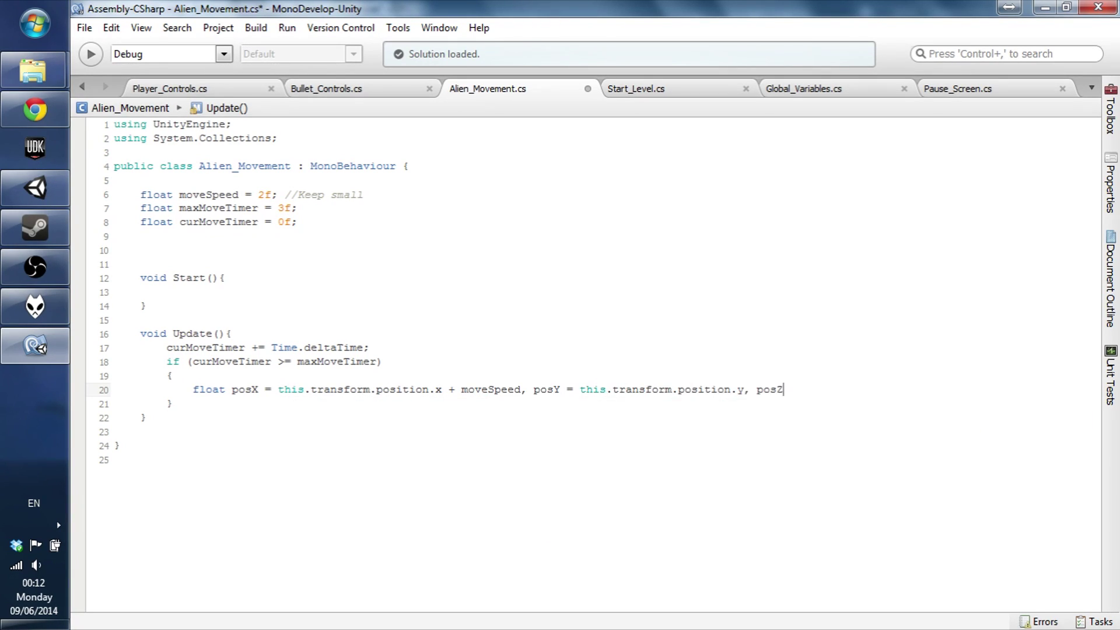
type(" = this.transform.position.z;")
key("Return")
type("this.transform.position = new Vector3")
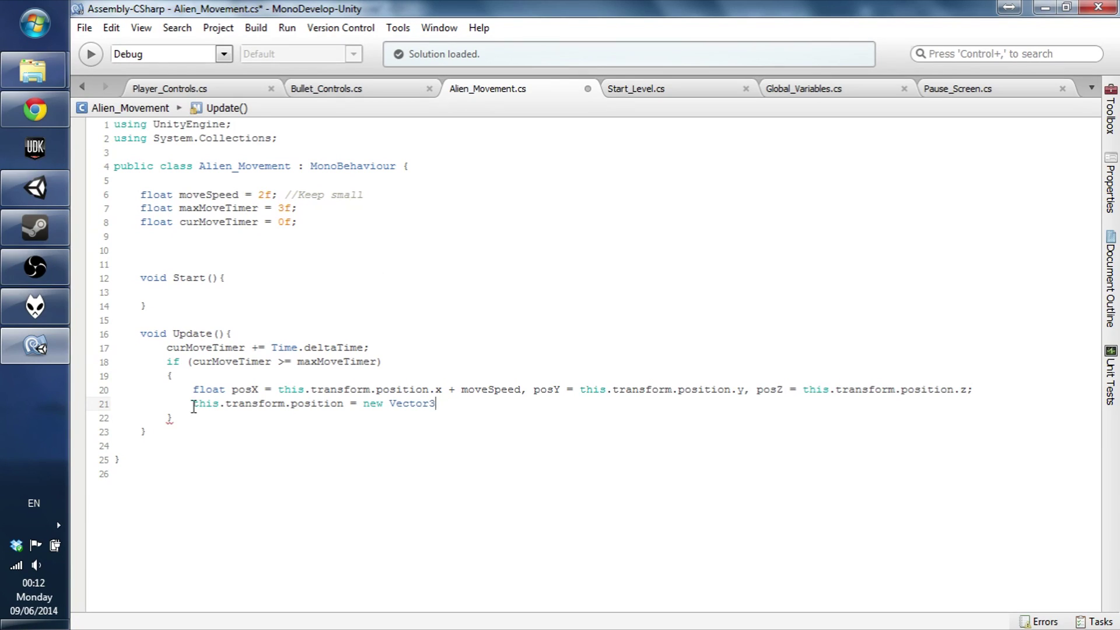
left_click(203, 394, "shift")
key("ctrl+slash")
key("ctrl+BackSpace")
type("Vector3.left +")
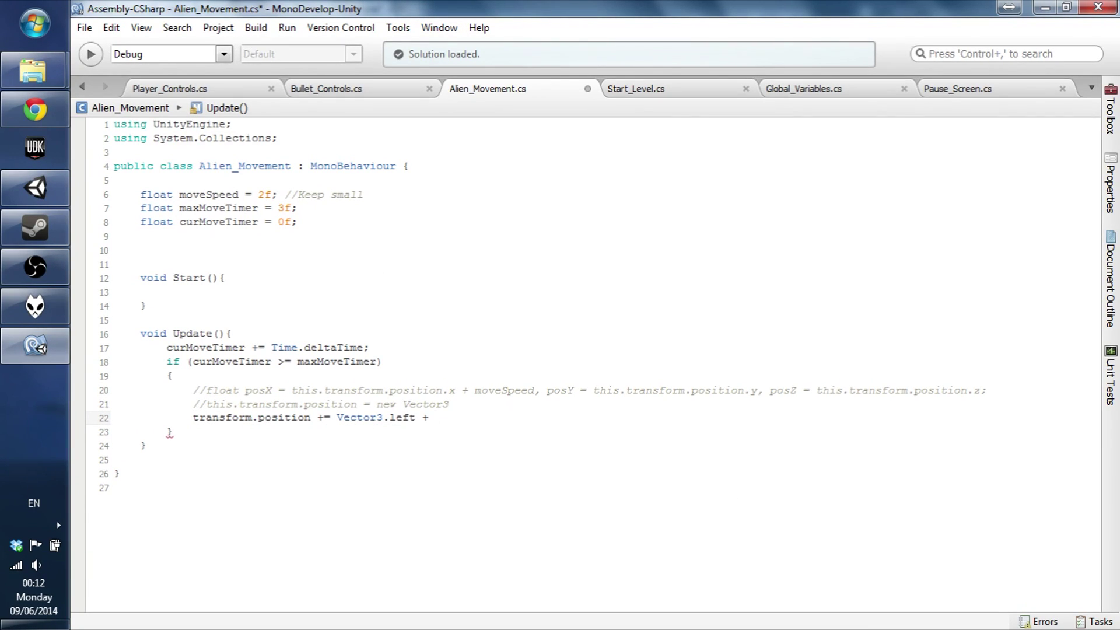
key("alt+Tab")
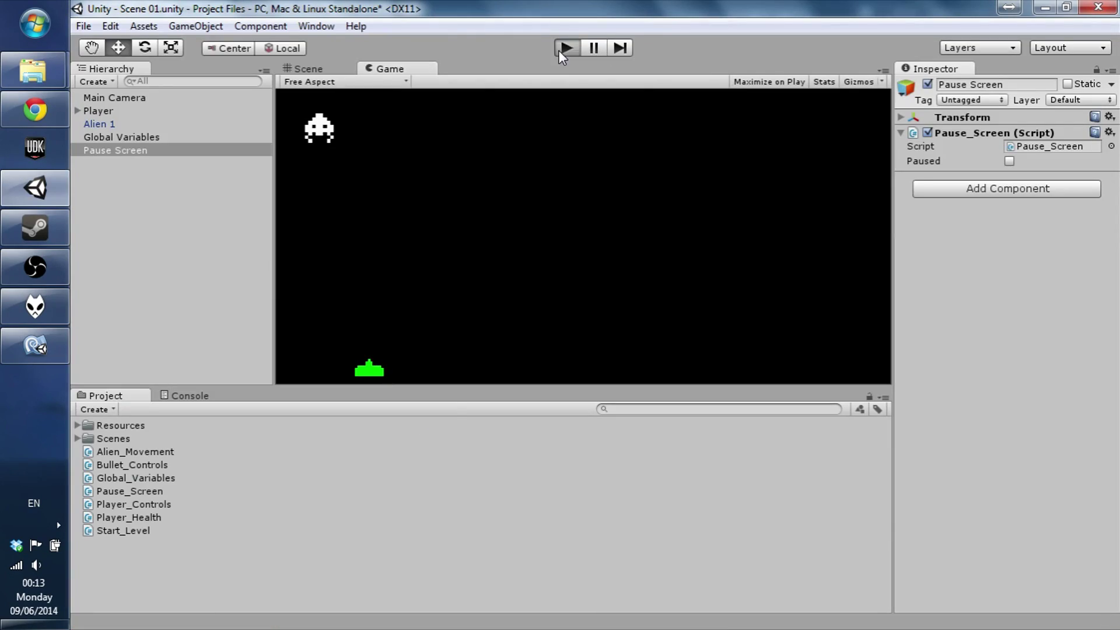
- Attach Alien_Movement to Alien 1, play, and adjust maxMoveTimer's visibility between test runs
left_click_drag(102, 124, 1053, 460)
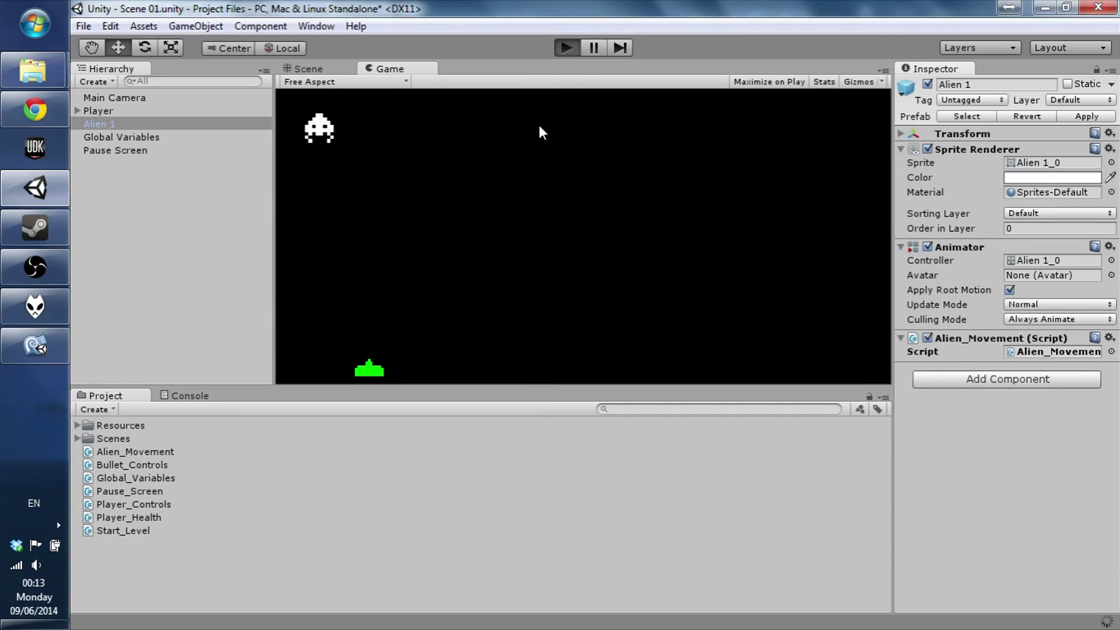
left_click(565, 50)
key("alt+Tab")
key("BackSpace")
key("ctrl+s")
key("alt+Tab")
key("alt+Tab")
key("alt+Tab")
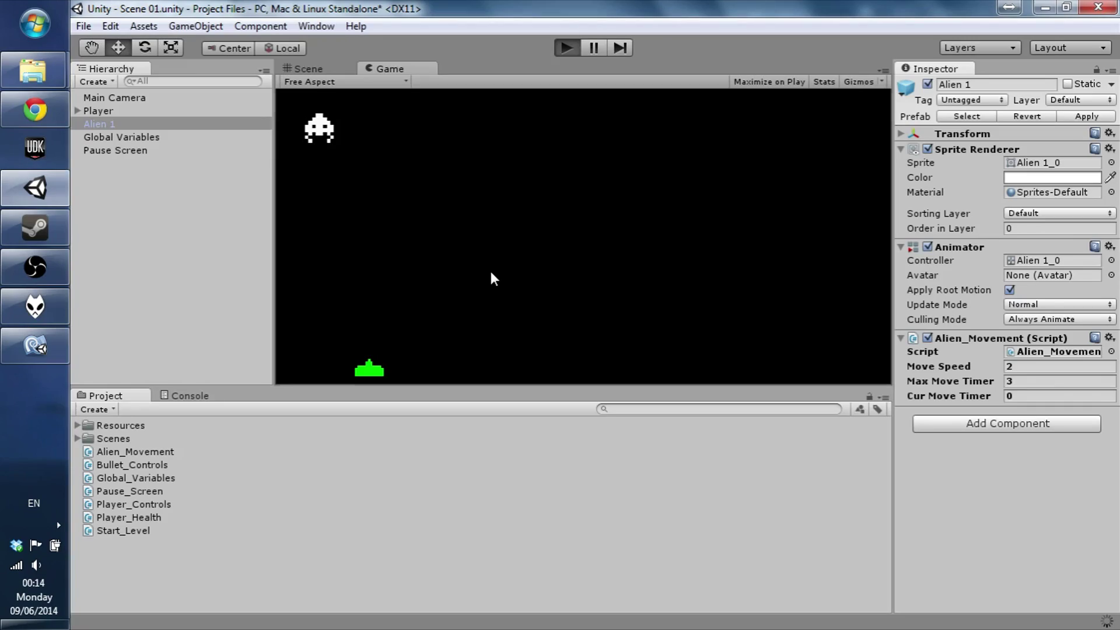
key("alt+Tab")
key("alt+Tab")
key("alt+Tab")
key("alt+Tab")
key("alt+Tab")
key("ctrl+z")
key("ctrl+s")
key("alt+Tab")
key("alt+Tab")
key("alt+Tab")
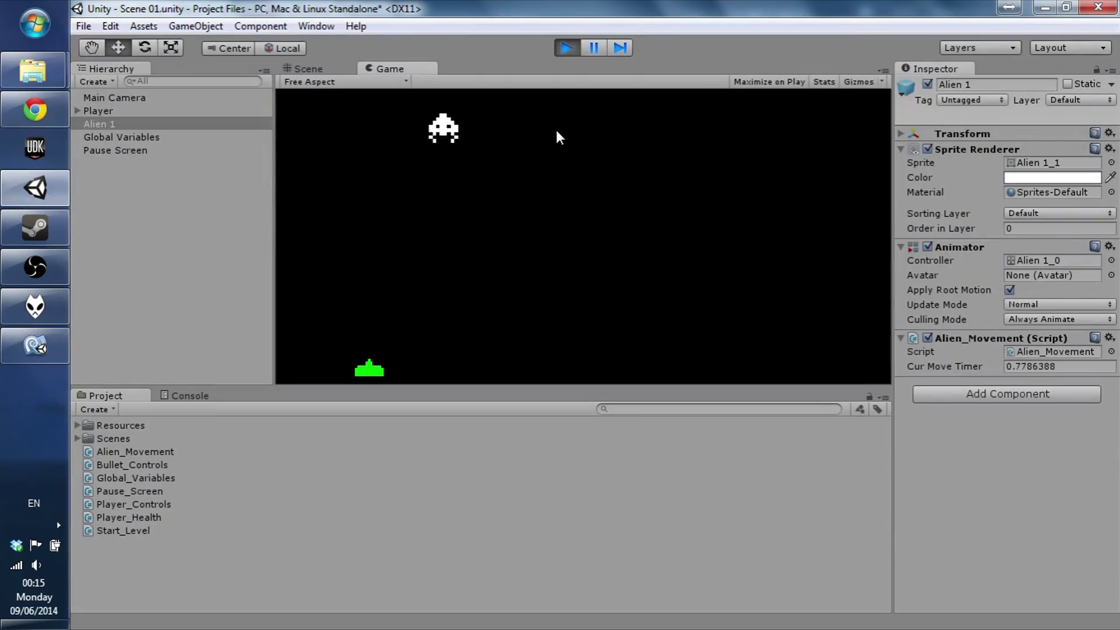
key("alt+Tab")
- Add a 'gunna spawn enemies here' comment to Start_Level and begin a public enemyCount field in Global_Variables
left_click(286, 209)
left_click(598, 94)
type("gunna")
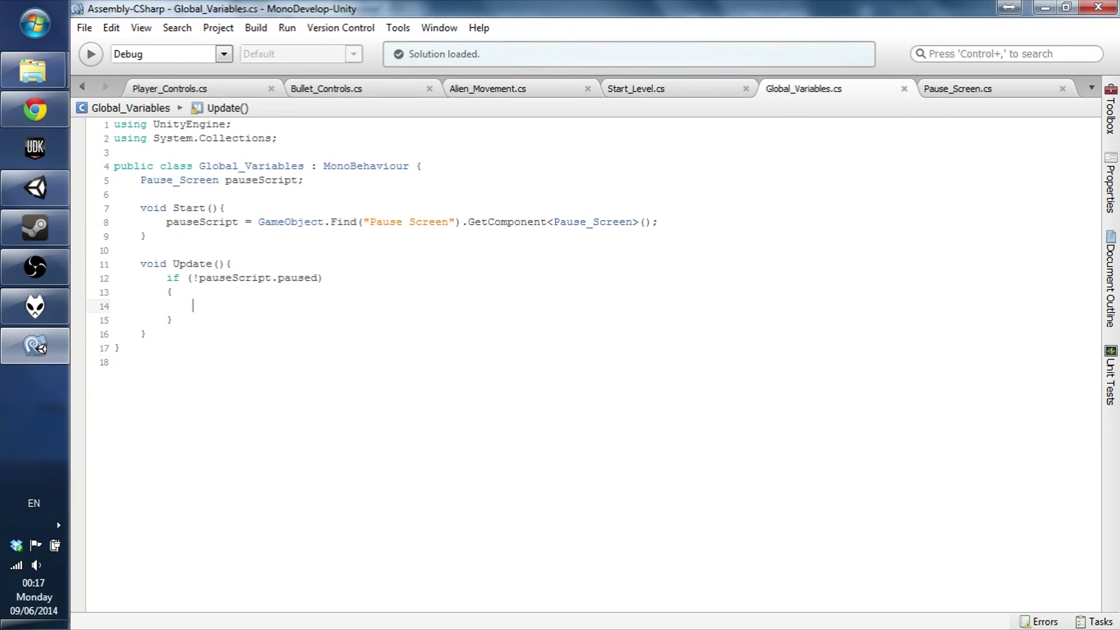
left_click(319, 180)
key("Return")
type("public en")
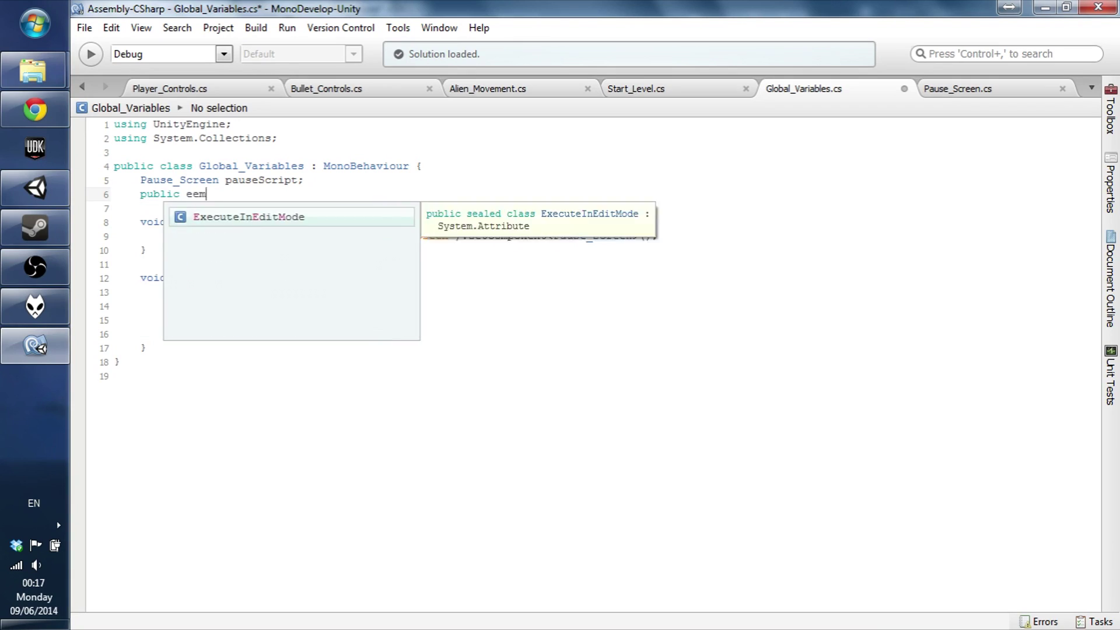
type("emyCount;")
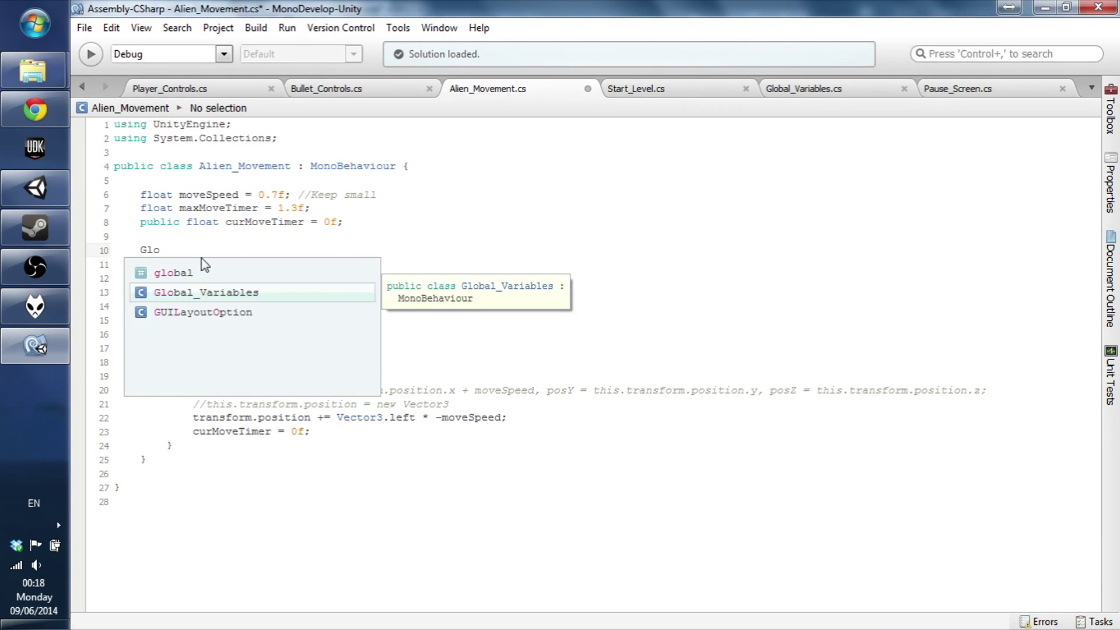
type("\").GetComponent<Glo")
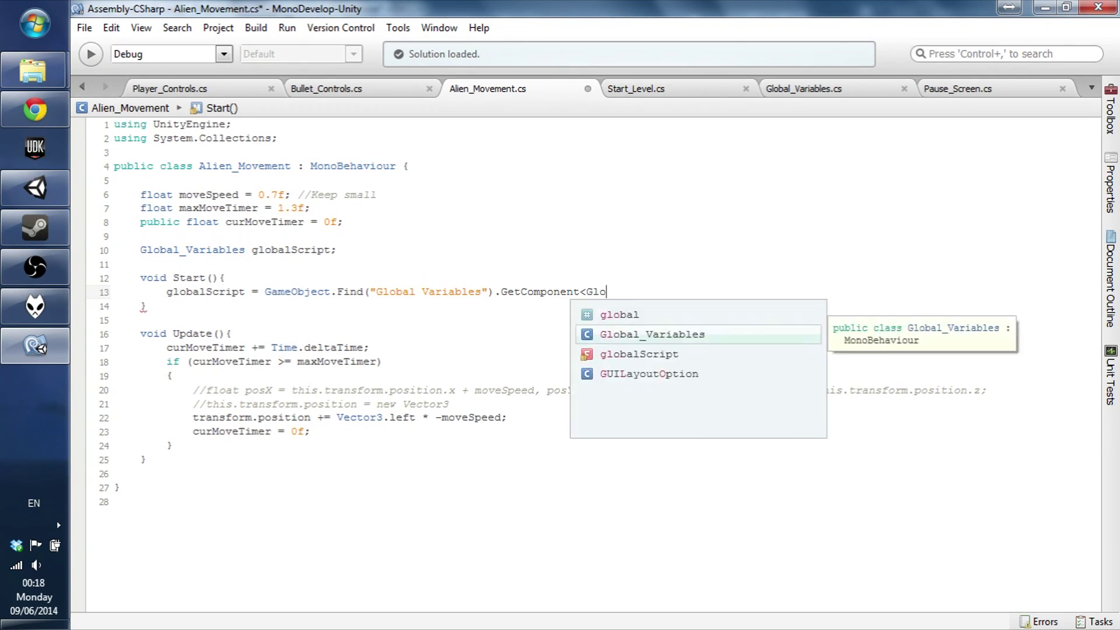
type("bal_Variables>();")
- In Alien_Movement, increment globalScript.enemyCount and set the alien's Animator speed, then save
key("Return")
type("globalScript.enemyCount++;")
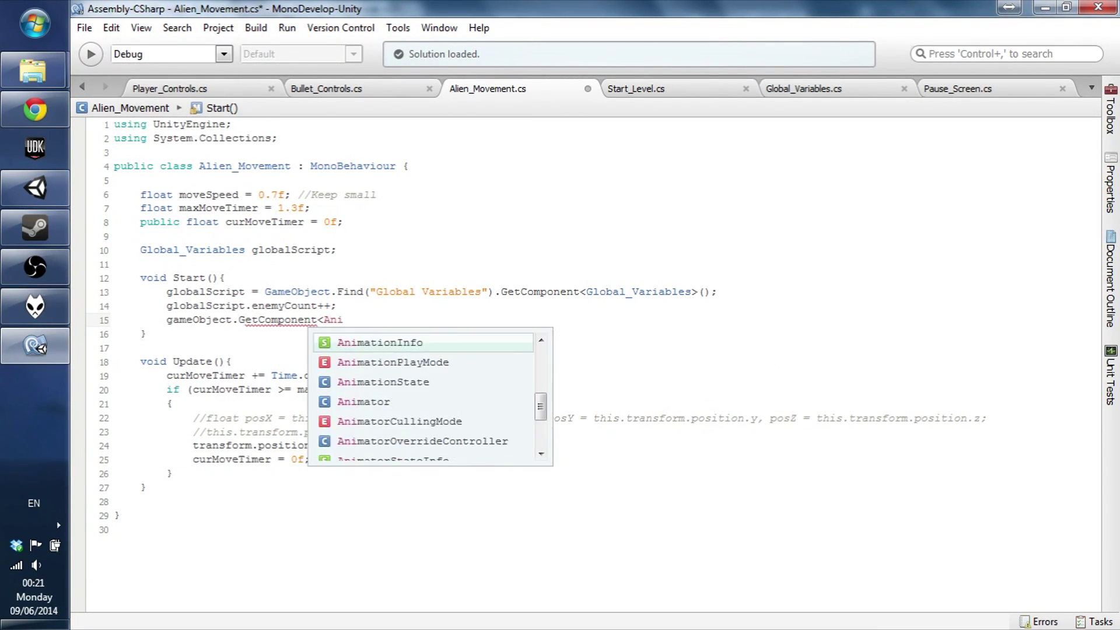
key("Return")
type(">().speed = 0.5f;")
key("ctrl+s")
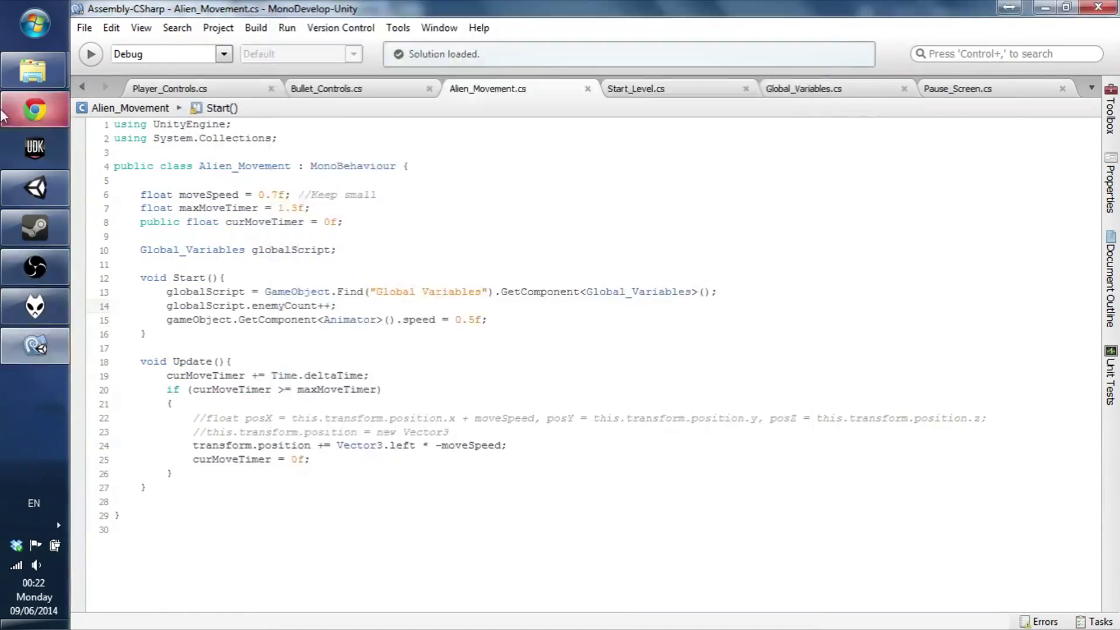
left_click(503, 320)
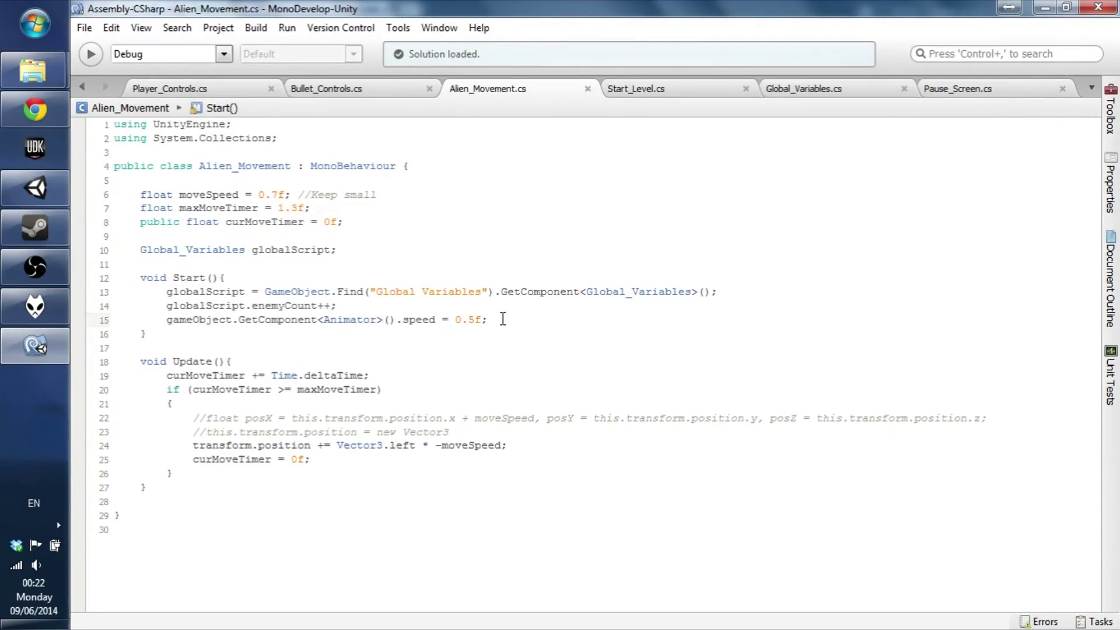
- Run the game in Unity to test the animation speed, then stop it
key("alt+Tab")
key("alt+Tab")
type("d")
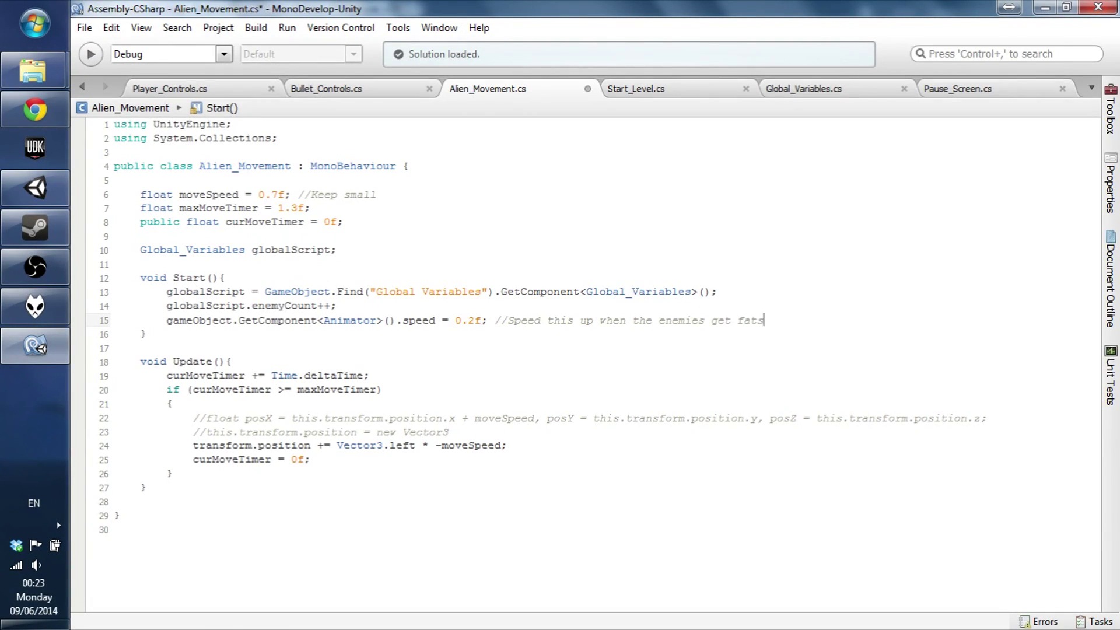
key("alt+Tab")
left_click(565, 50)
key("ctrl+p")
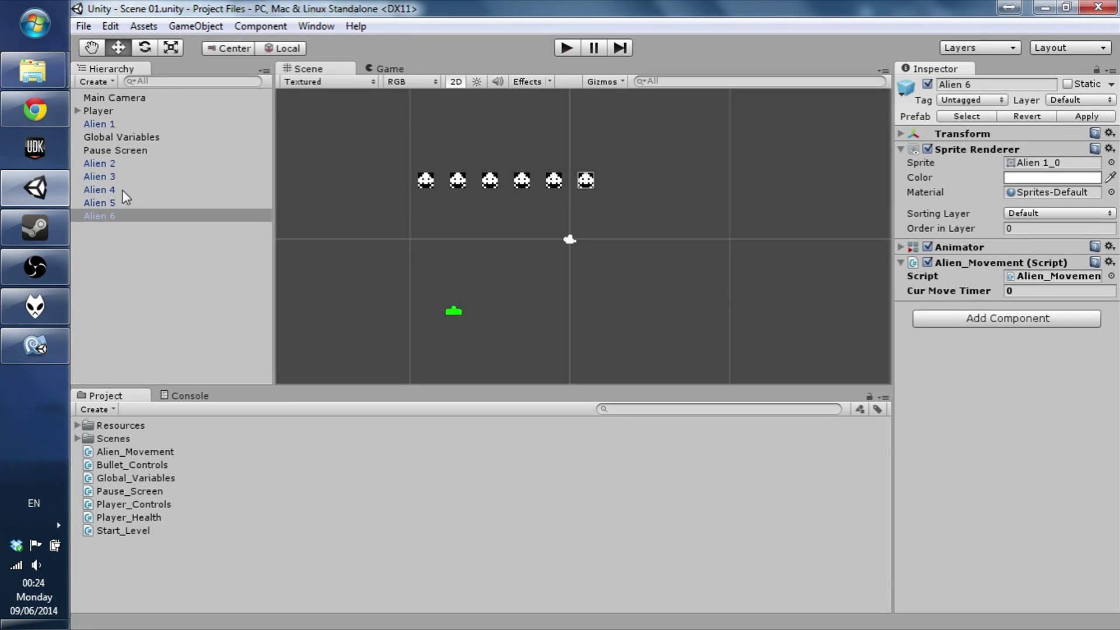
- Group Alien 1–6 under a new empty parent named Alien 1s Row 1 and save the scene
key("ctrl+shift+n")
type("Alien 1s")
key("Return")
left_click_drag(118, 163, 117, 228)
key("F2")
type("Row 1")
key("Return")
left_click(111, 163)
left_click(110, 229, "shift")
key("ctrl+s")
left_click(519, 269)
left_click(79, 150)
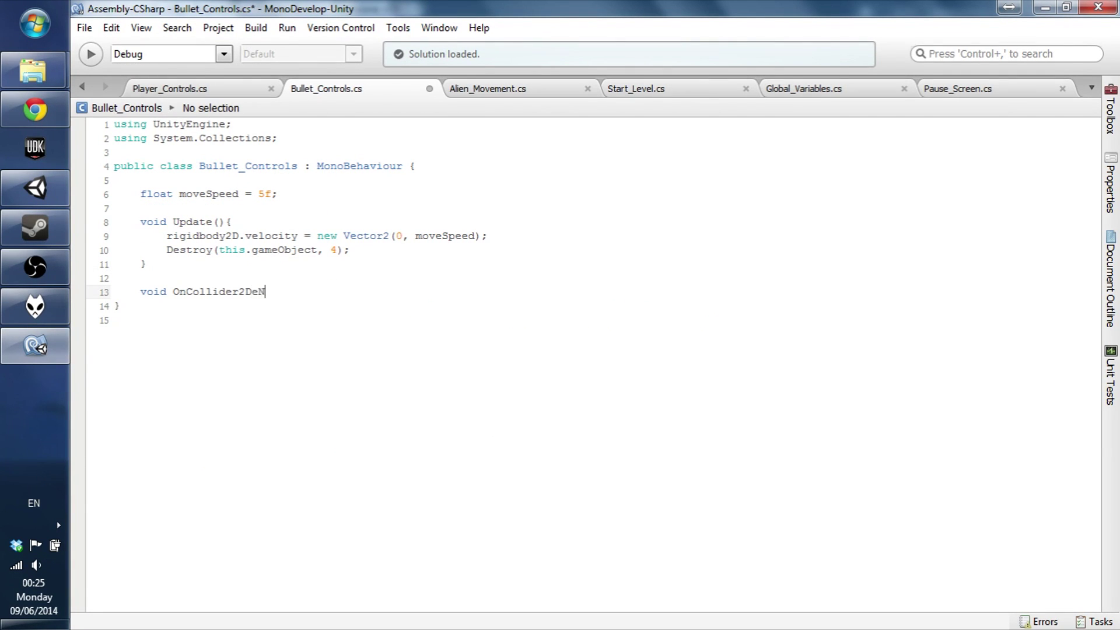
- Add a Bullet_Controls collision handler that destroys objects named 'Alien' and logs 'Hit', then play
type("Collision colls")
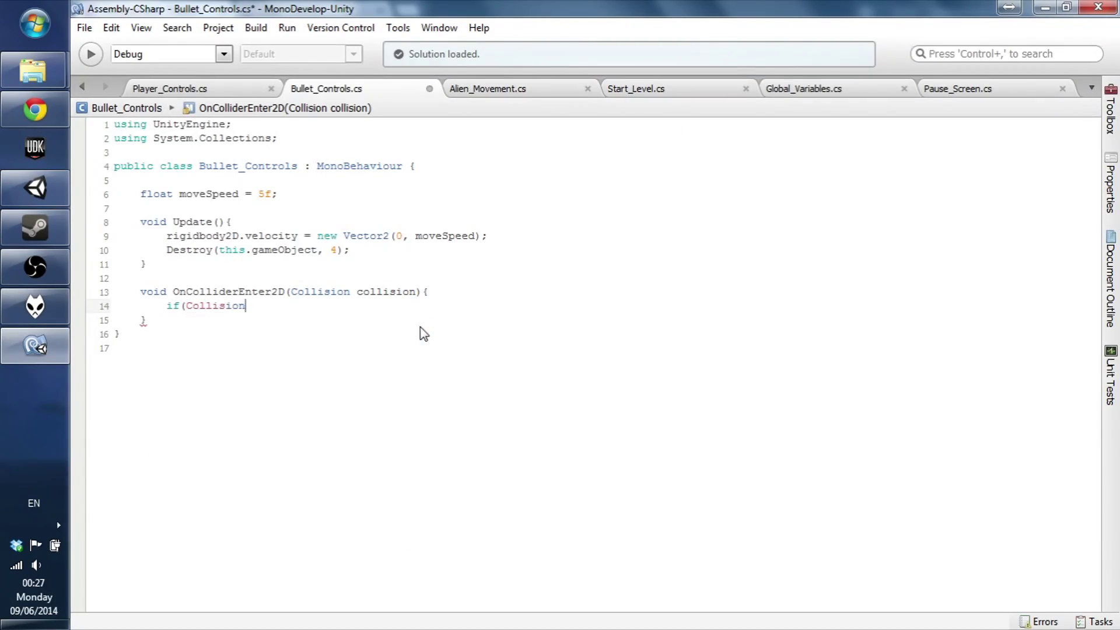
key("BackSpace")
key("BackSpace")
key("BackSpace")
type("collision.gameObject.name.Contains(\"Alien\"))")
key("Return")
type("{")
key("Return")
type("Destroy(collision.gam")
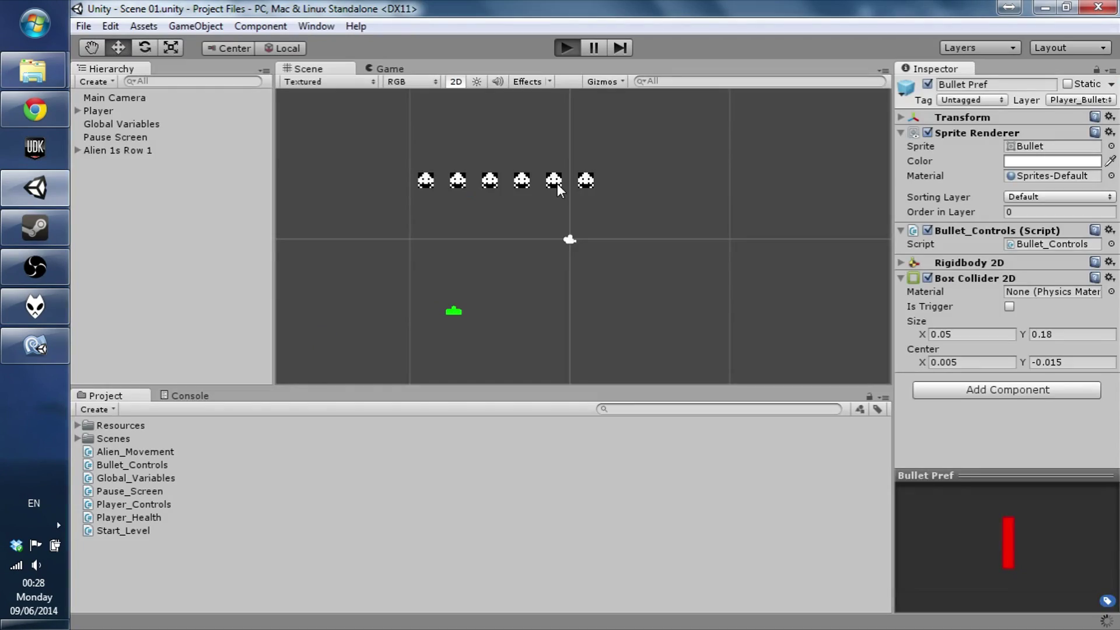
type("coll")
key("Return")
type("collider")
key("Return")
type("Debug.Log(")
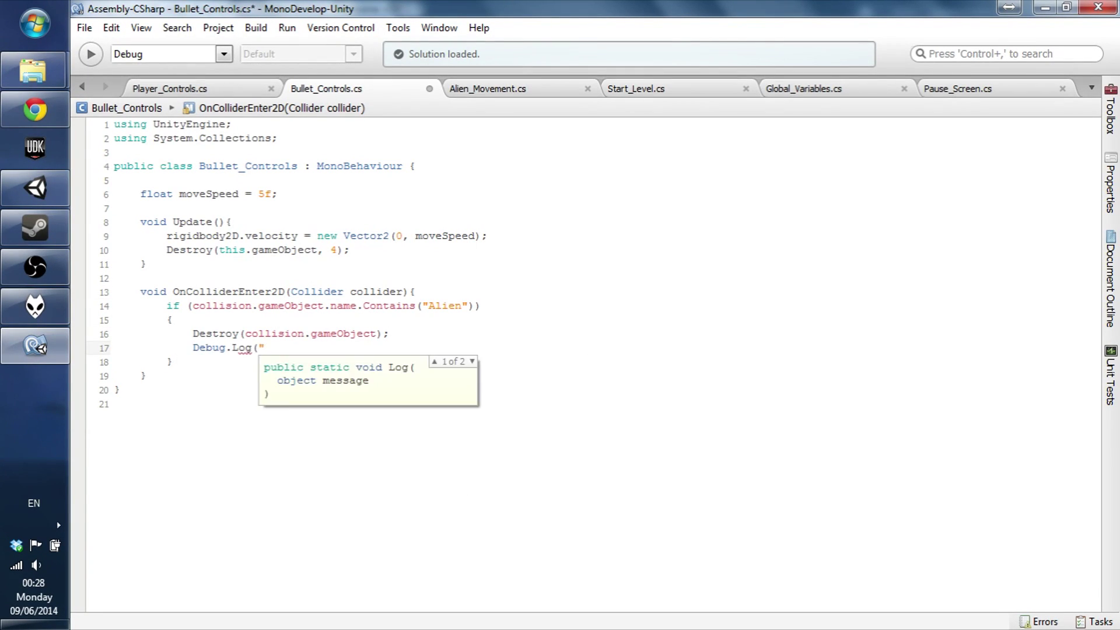
type("\"Hit\");collider")
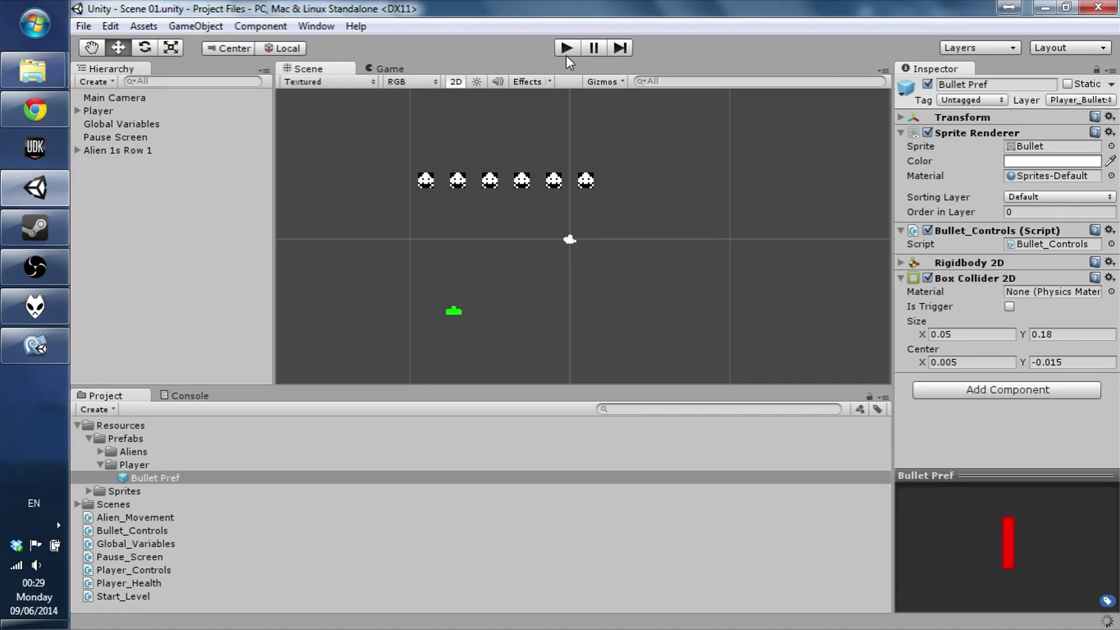
left_click(566, 54)
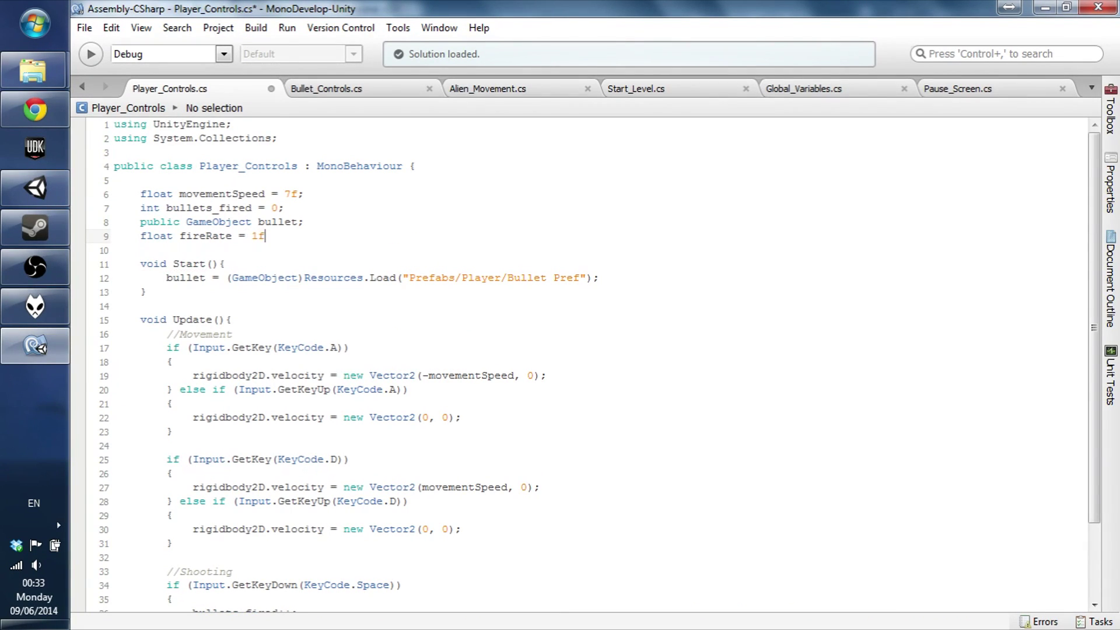
- Start a curFireTimer float field in Player_Controls
type(";")
key("Return")
type("floar curFireTimer =")
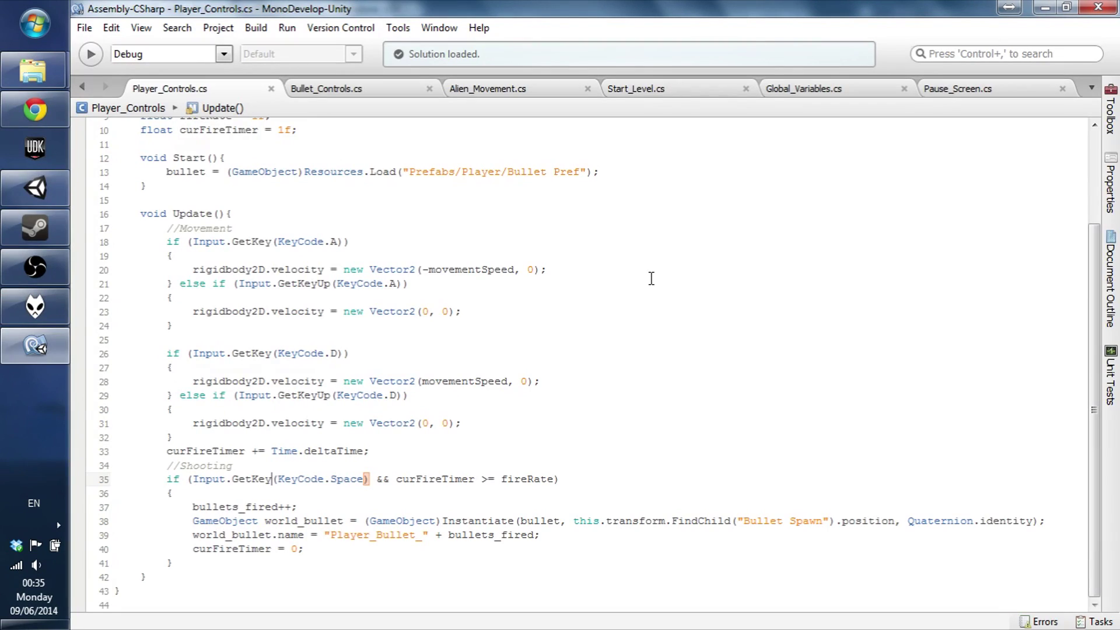
- Select the Alien 2 sprite sheet in Unity and set its Sprite Mode to Multiple
left_click(111, 464)
left_click(146, 504)
left_click(1039, 181)
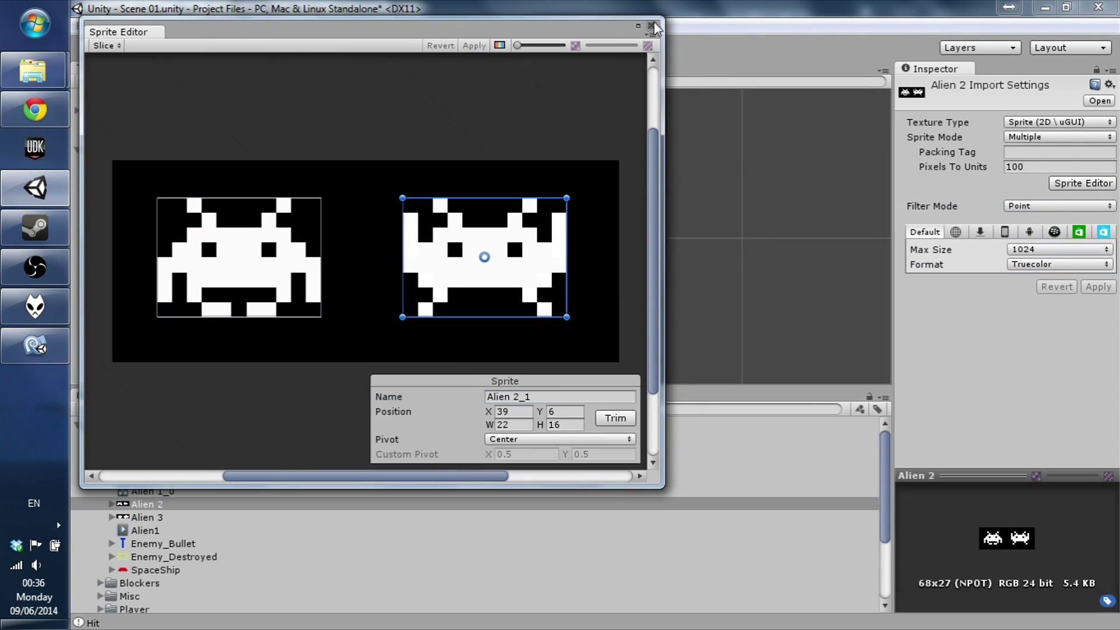
- Drag both sliced Alien 2 frames into the scene and save the Alien 2_0 animation
left_click(652, 25)
left_click(111, 504)
left_click(164, 518)
left_click(164, 531, "shift")
left_click_drag(164, 531, 137, 249)
key("Return")
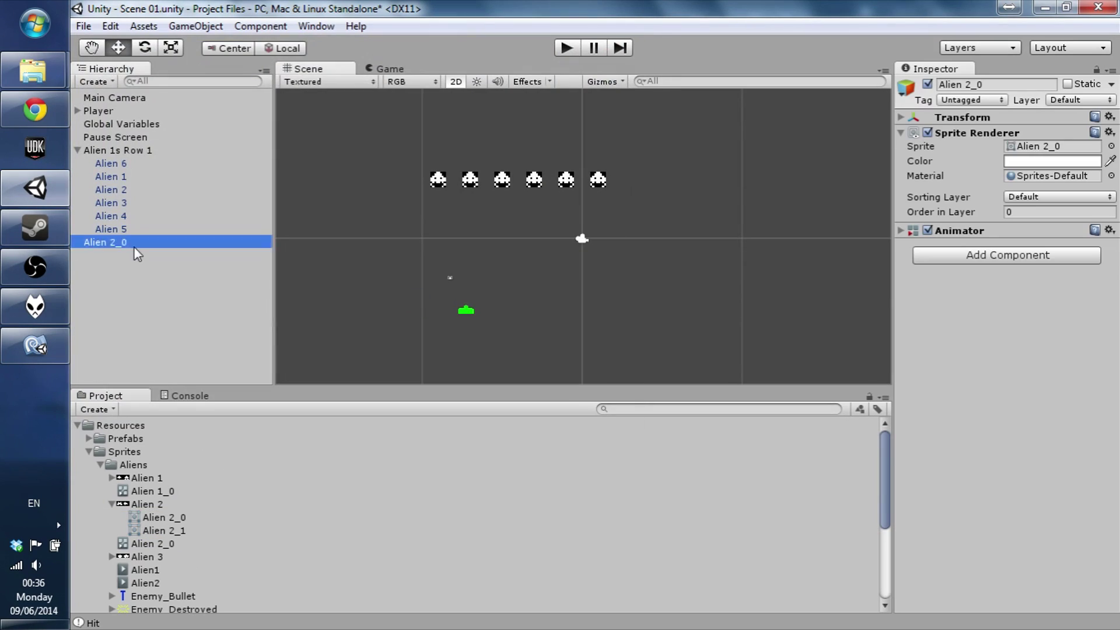
- Create a new empty GameObject and start naming it Alien
key("ctrl+shift+n")
key("F2")
type("Alien")
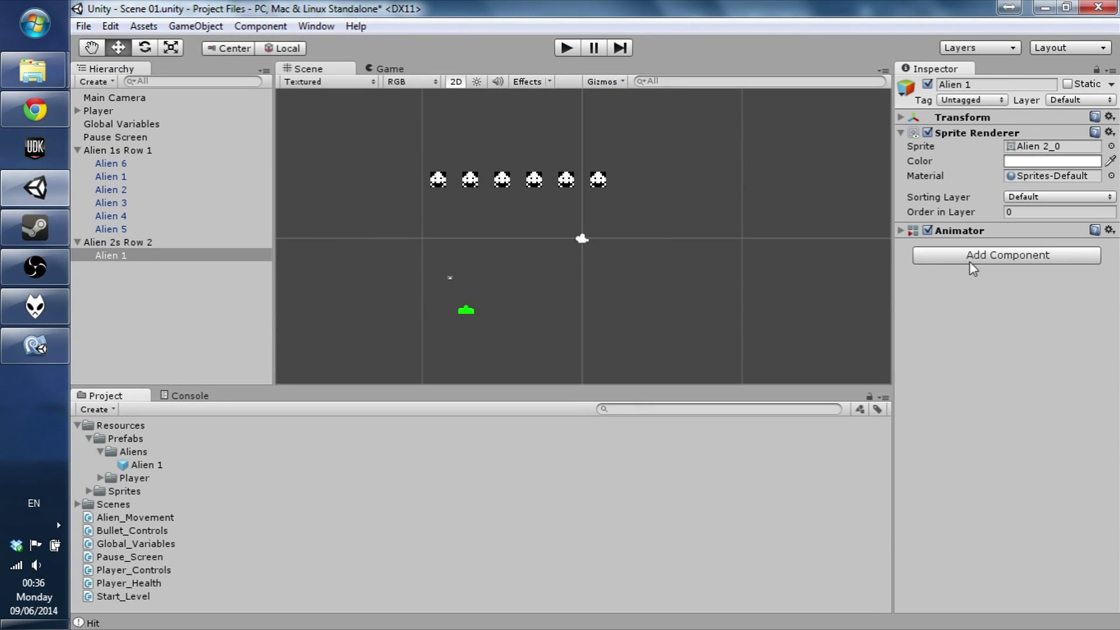
- Move the row 2 alien up in the scene and set its Y position to 4
left_click(108, 257)
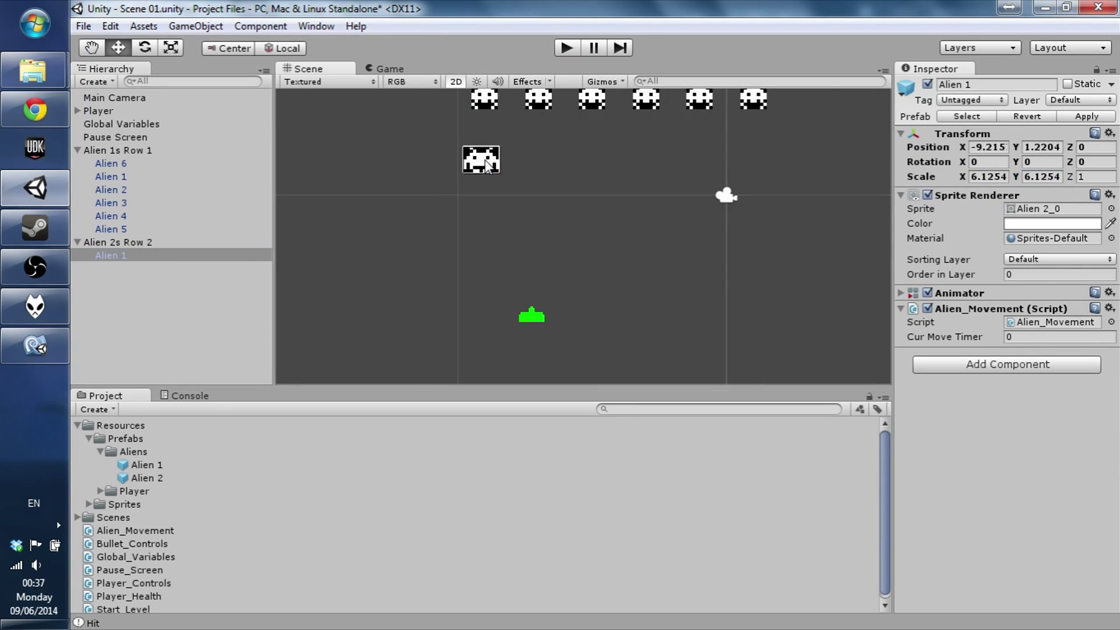
left_click_drag(477, 205, 458, 147)
key("f")
left_click(110, 176)
left_click(1110, 134)
left_click(980, 217)
left_click(111, 255)
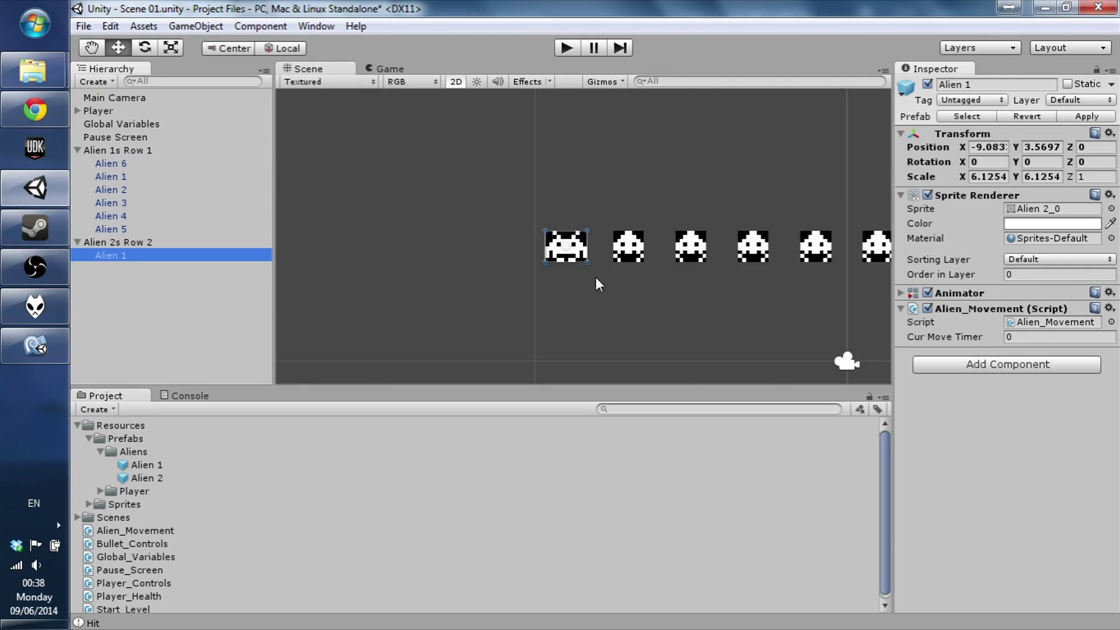
scroll(601, 272, "down", 3)
left_click(1042, 147)
type("4")
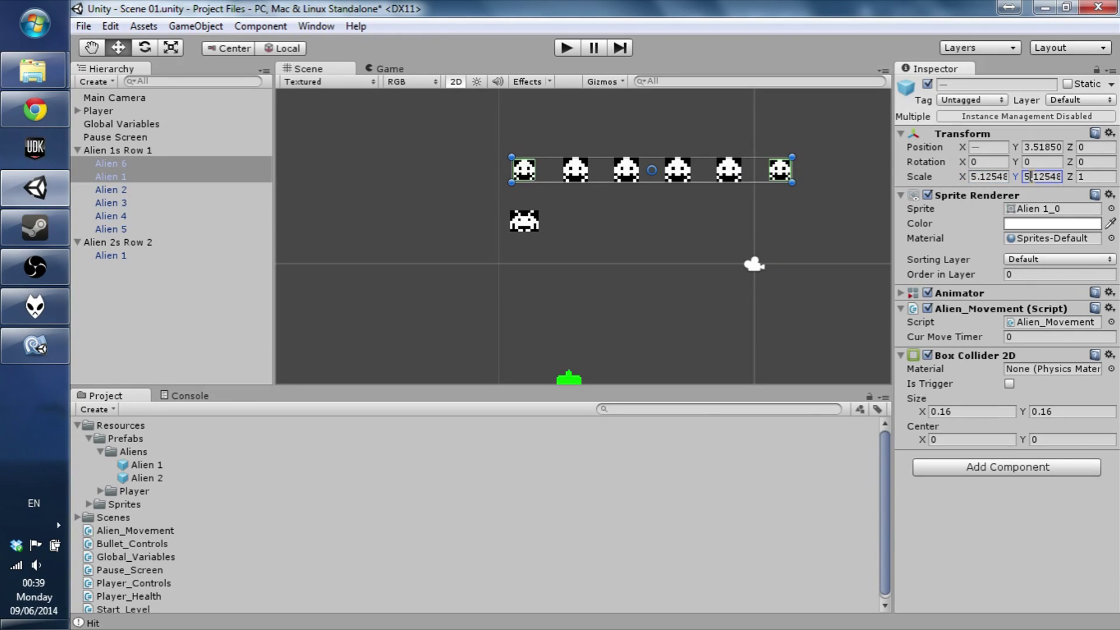
- Duplicate the row 2 alien and run the game to test both rows
left_click(488, 209)
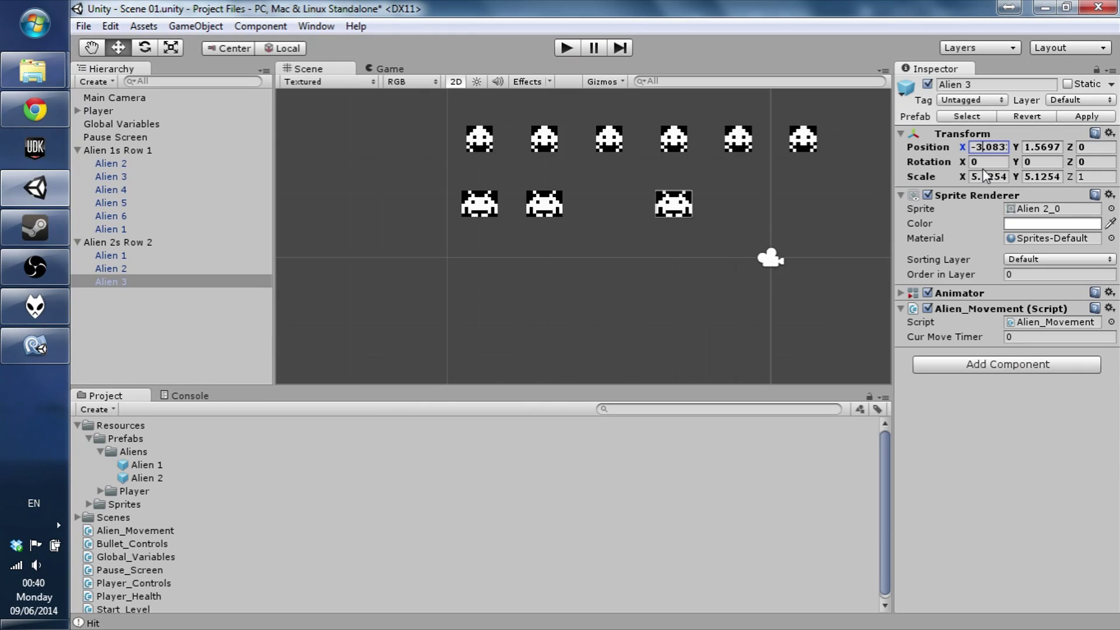
left_click(181, 281)
key("ctrl+d")
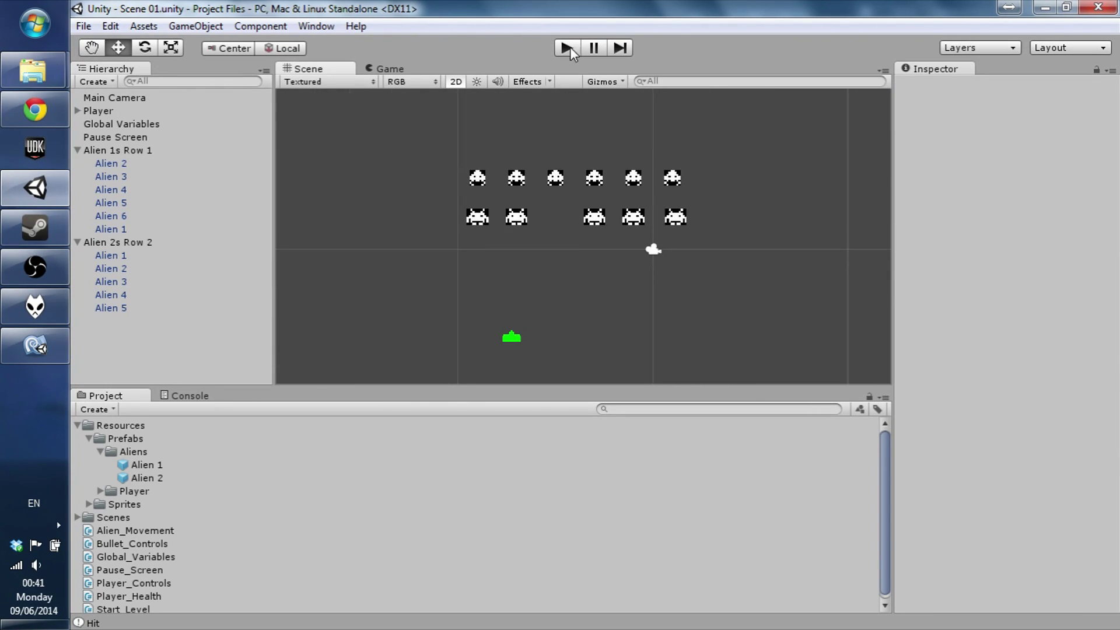
left_click(566, 47)
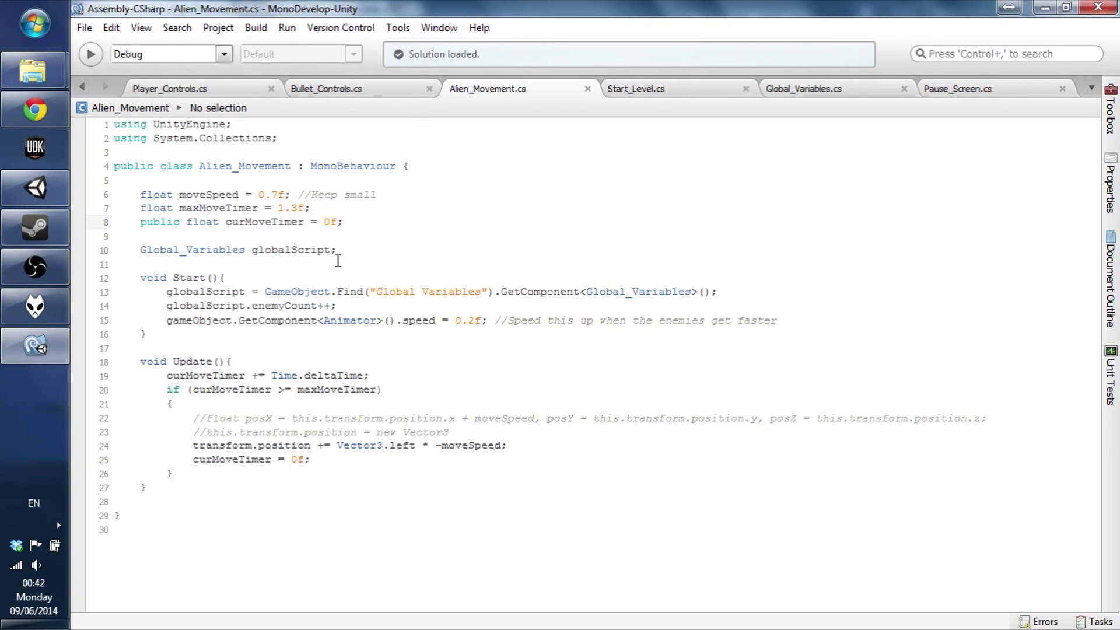
- Count moves with enemyTimesMoved++ and add a public enemyHasMoved flag in Global_Variables
type("globalScript.enemyTimesMoved++;")
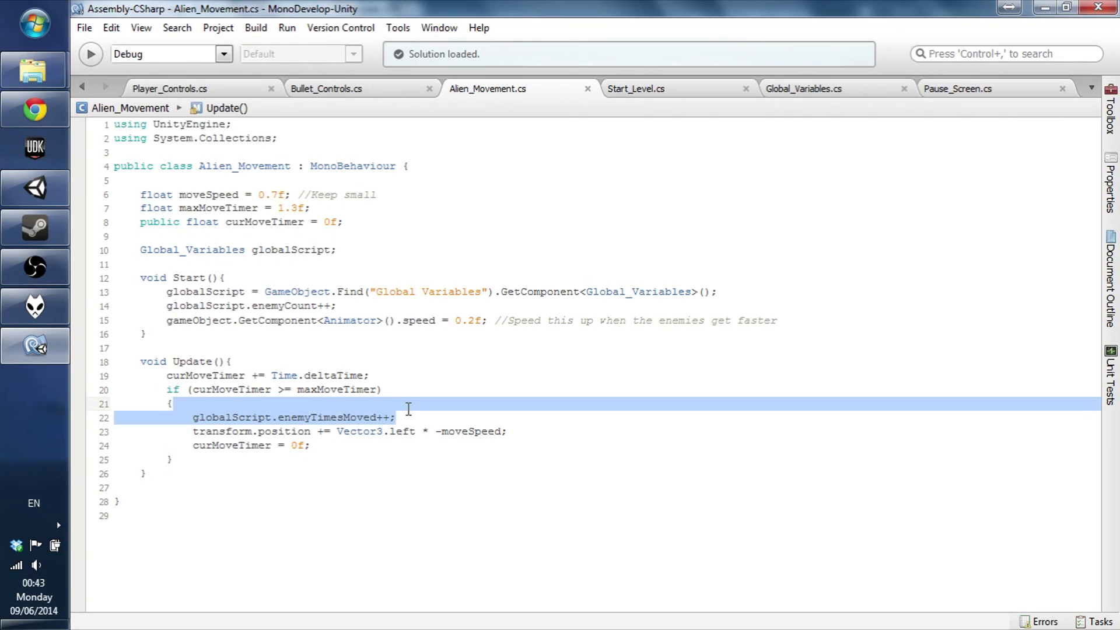
left_click(804, 88)
type("public bool enemyHasMoved = false;")
left_click(299, 339)
type("enemyTimesMoved++; enem")
- In Alien_Movement, set enemyHasMoved to true and add an if for fewer than 10 moves
key("ctrl+Tab")
key("Return")
type("globalScript.enemyHasMoved = true;")
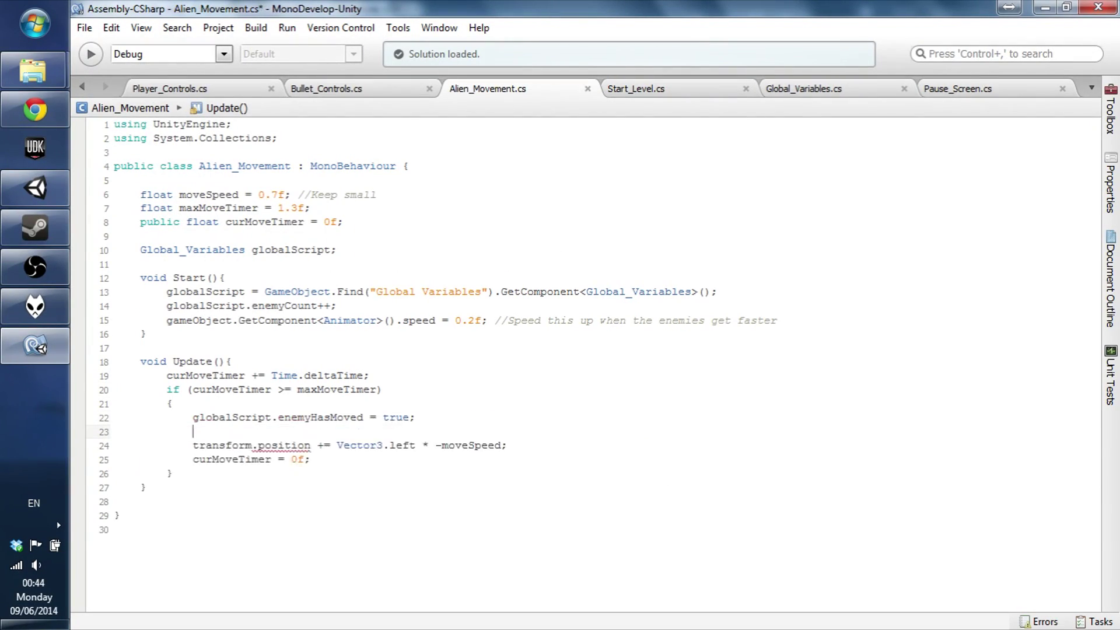
key("Return")
type("if(globalScript.enemyTimesMoved < 10){")
key("Down")
key("Down")
key("End")
key("Return")
- Add an else branch moving aliens by Vector3.left * moveSpeed, then begin a reset check
type("else{")
key("Return")
type("transform.position += Vector3.left * moveSpeed;")
key("Down")
key("End")
key("Return")
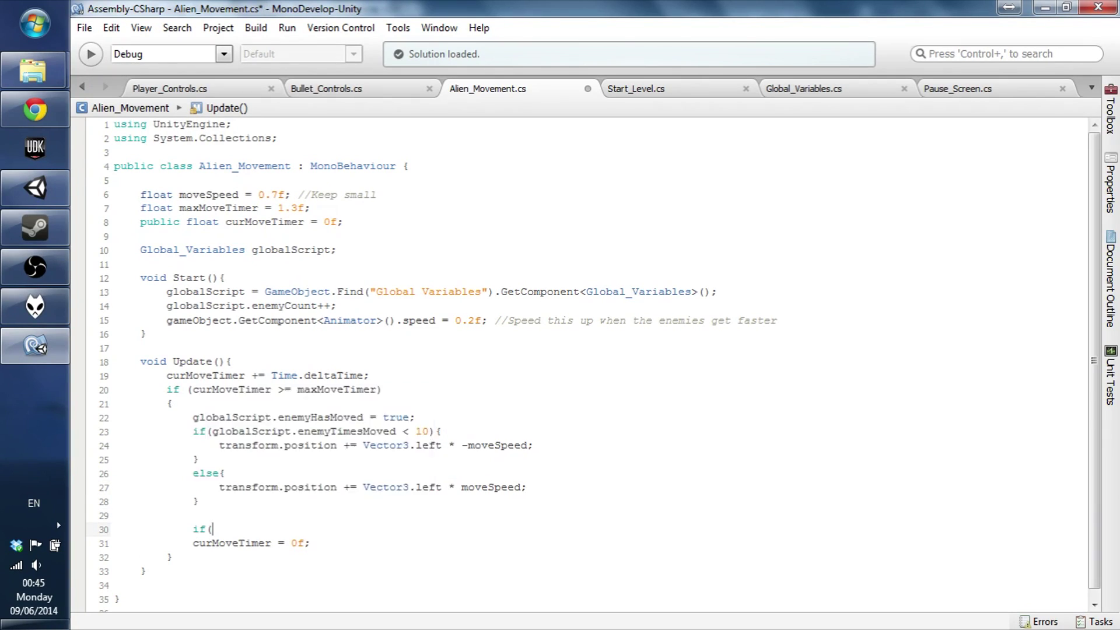
key("Return")
type("if(globalScript.enemyTimesMoved >=globalScript.ene")
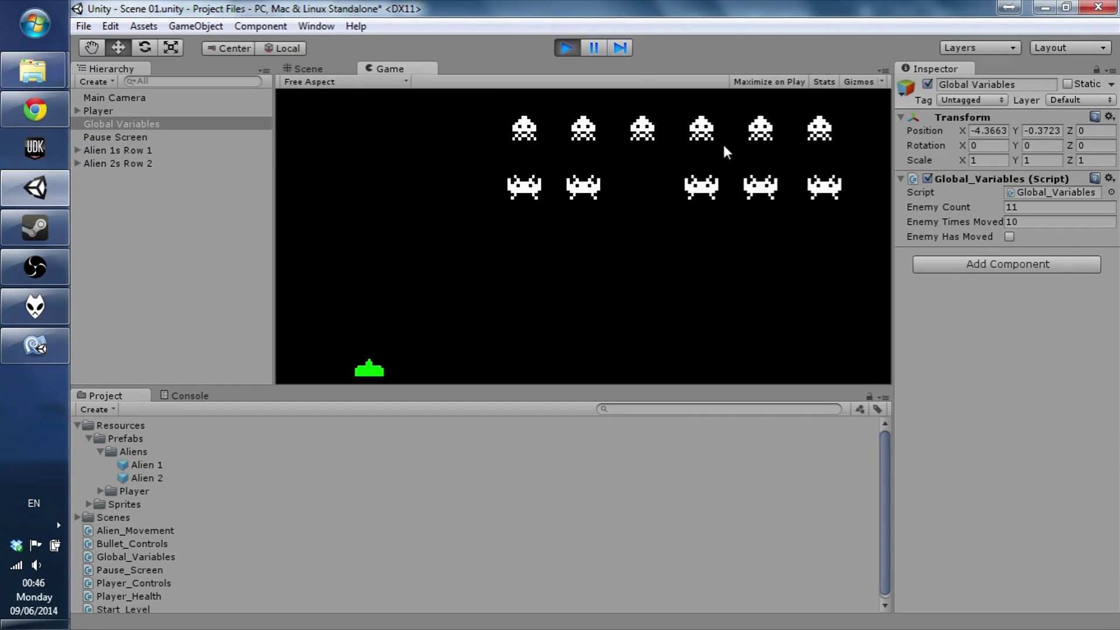
- Restart the game to watch the aliens march with the updated script
left_click(565, 51)
left_click(566, 51)
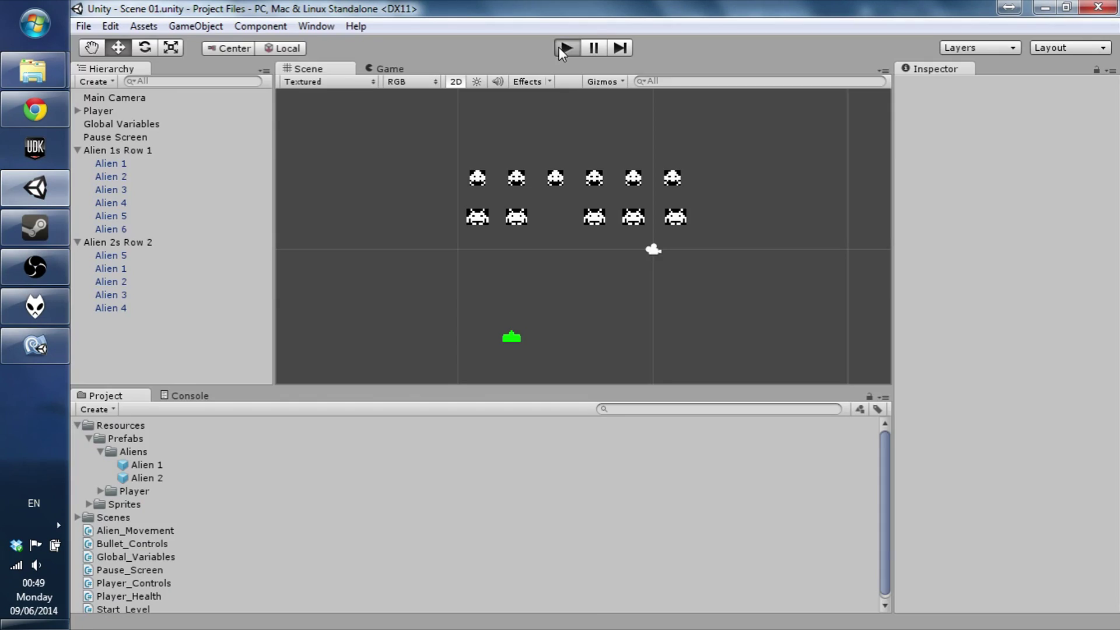
left_click(560, 47)
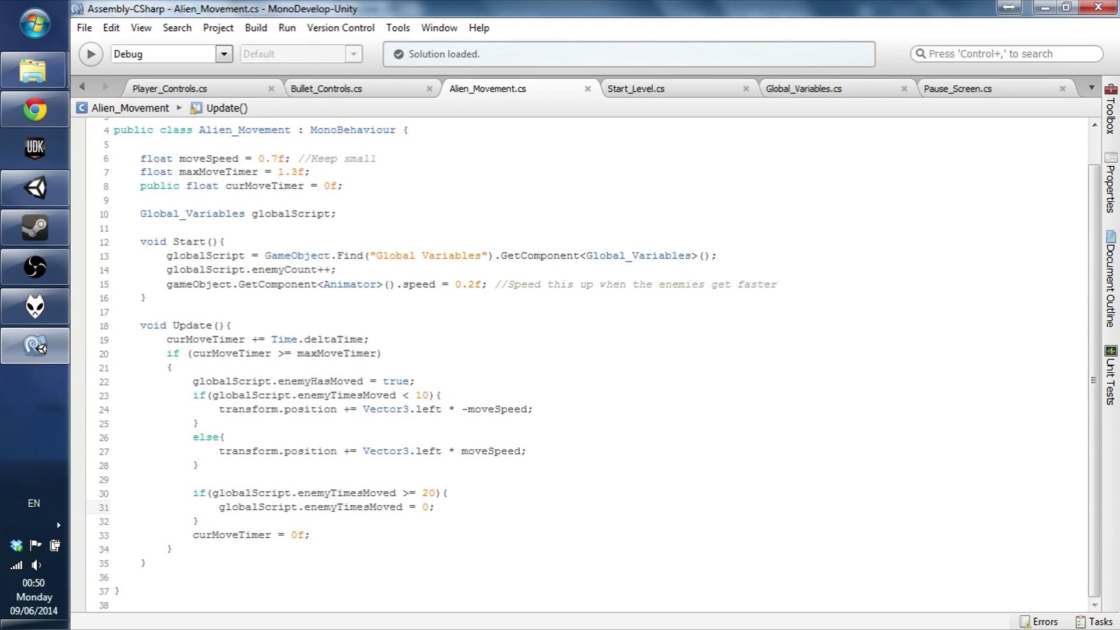
- Add a Debug.Log("Back to 0") message and a line for another direction log
key("Return")
type("Debug.Log(\"Back to 0\");")
left_click(533, 409)
key("Return")
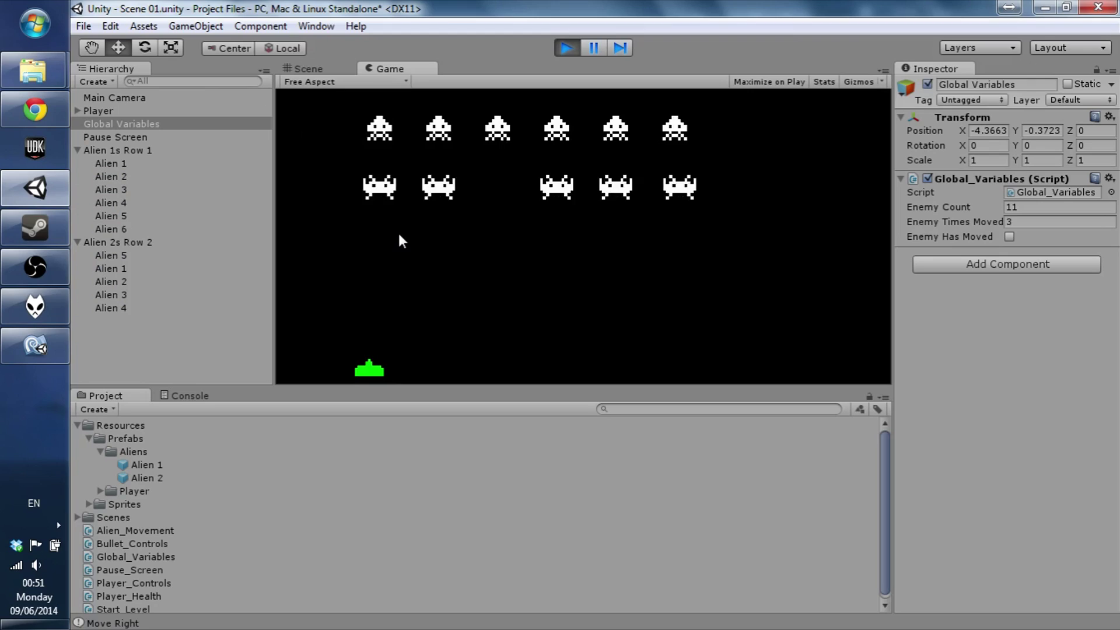
- Pan the scene view and select Alien 5 in row 2 to inspect it
scroll(258, 529, "up", 10)
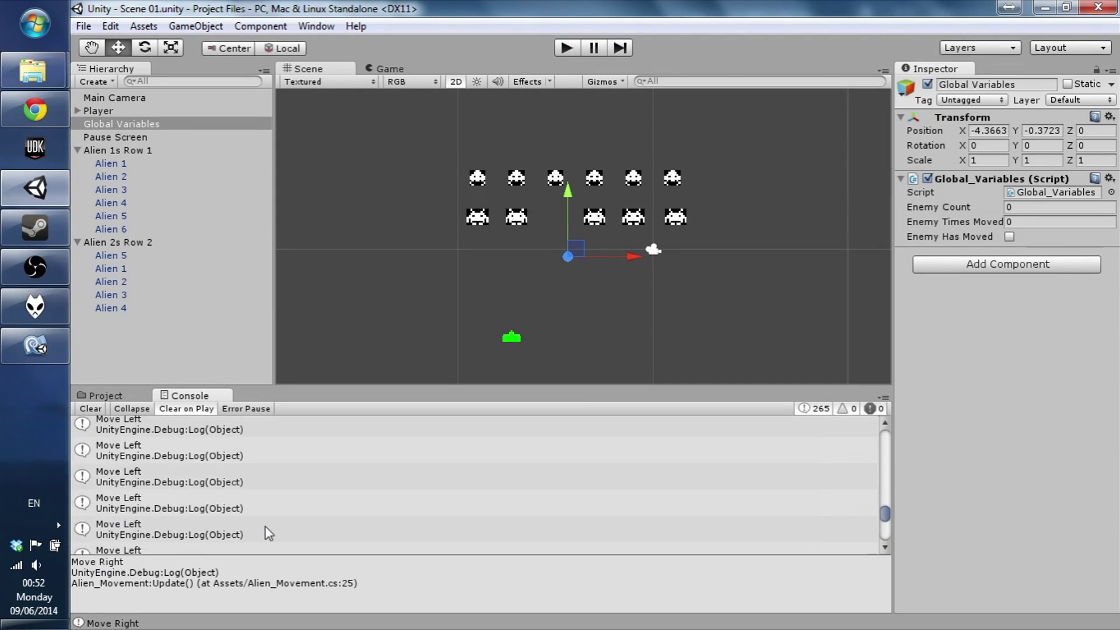
scroll(269, 502, "down", 3)
scroll(266, 485, "up", 3)
scroll(261, 463, "down", 3)
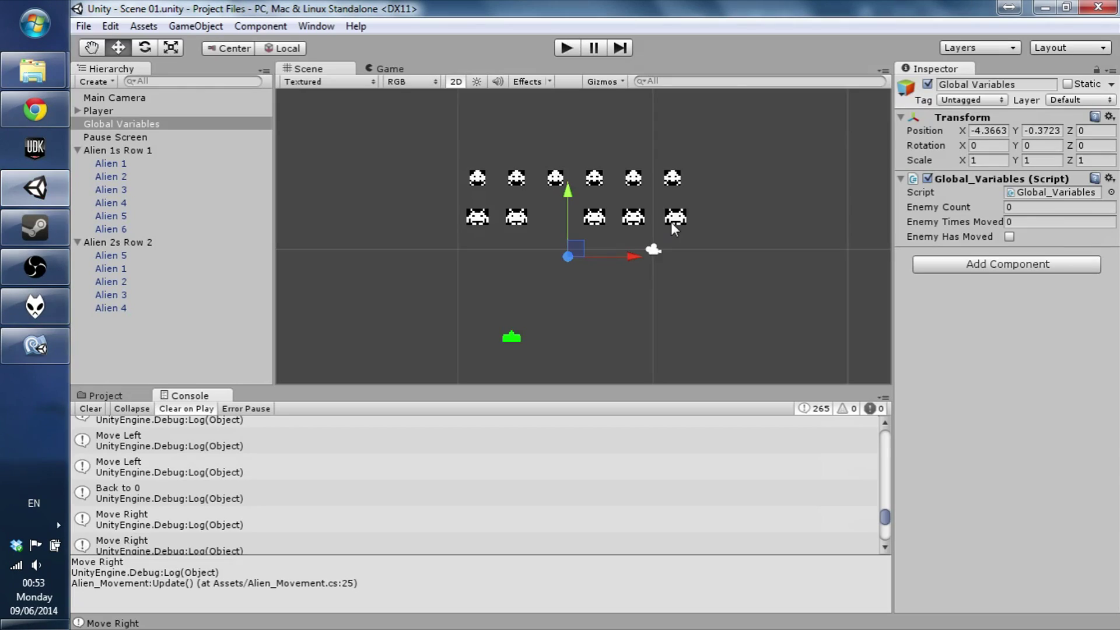
middle_click_drag(734, 240, 688, 257)
left_click(629, 234)
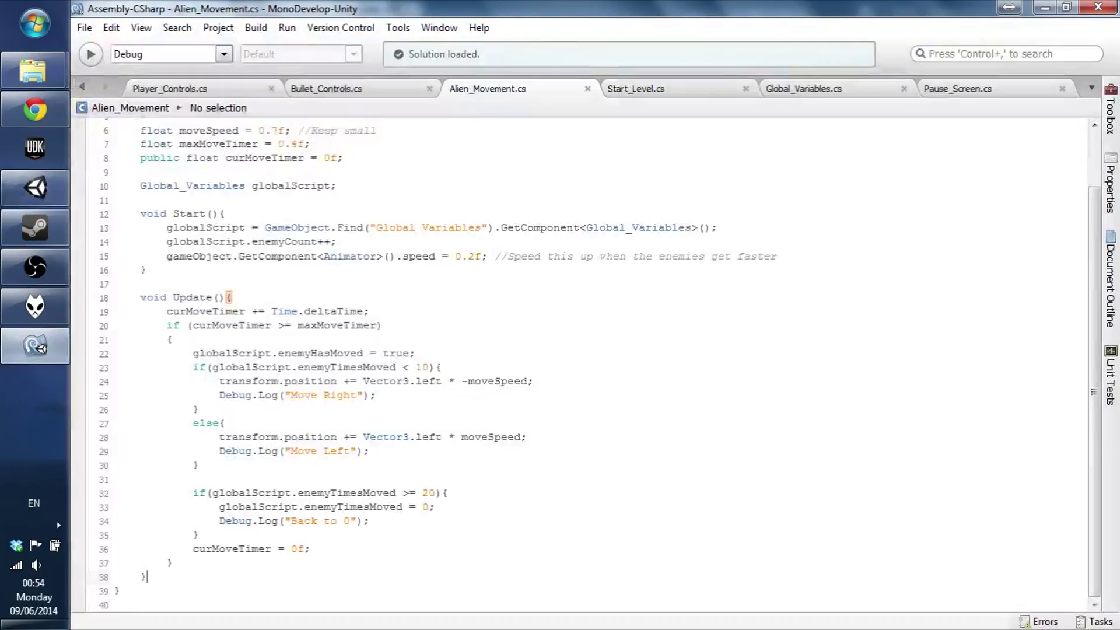
- Add the comment '//Broken but I know' after line 19 and start an int declaration
left_click(369, 312)
key("Return")
type("//Broken but I know")
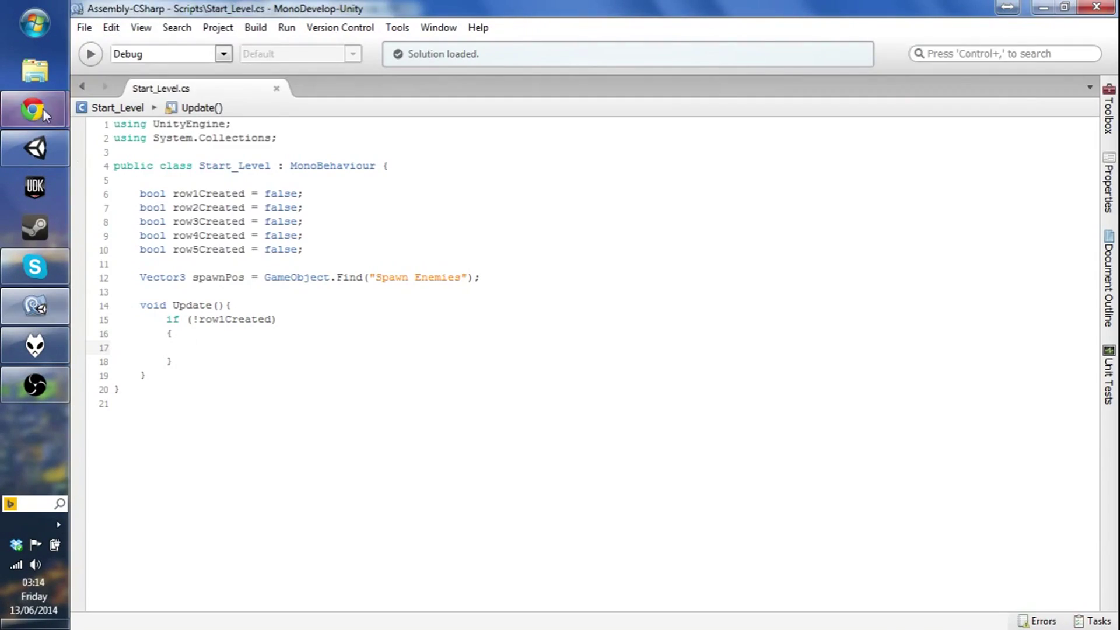
type("int i = 0; i < 5")
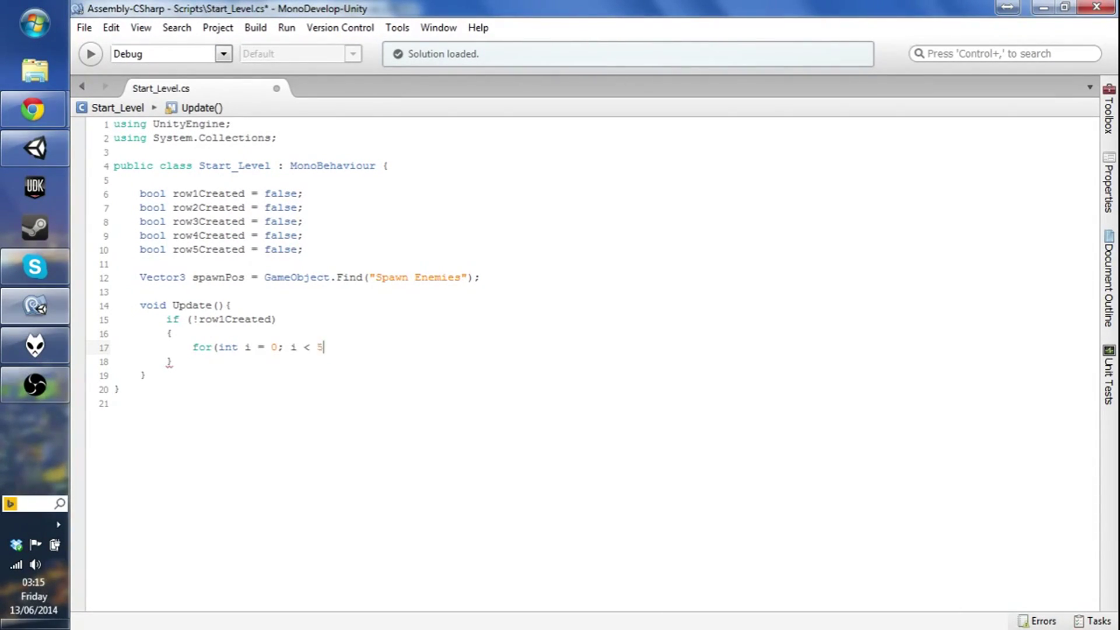
- Open a new browser window for reference and undo the unfinished GameObject line
right_click(32, 109)
left_click(144, 263)
left_click(425, 145)
left_click(362, 29)
type("GameObject")
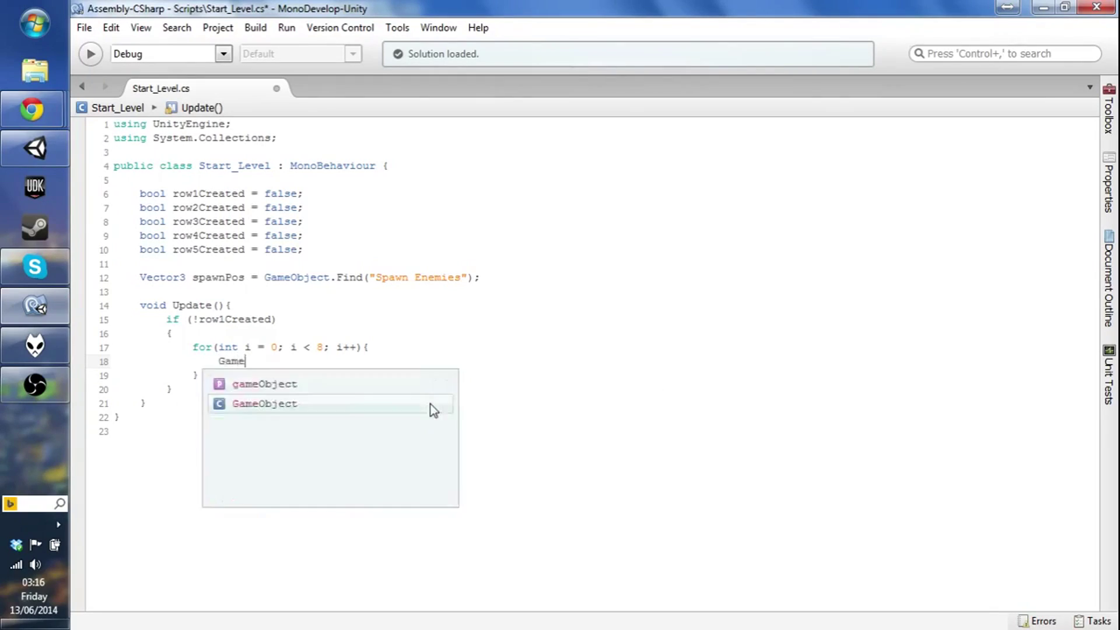
key("ctrl+z")
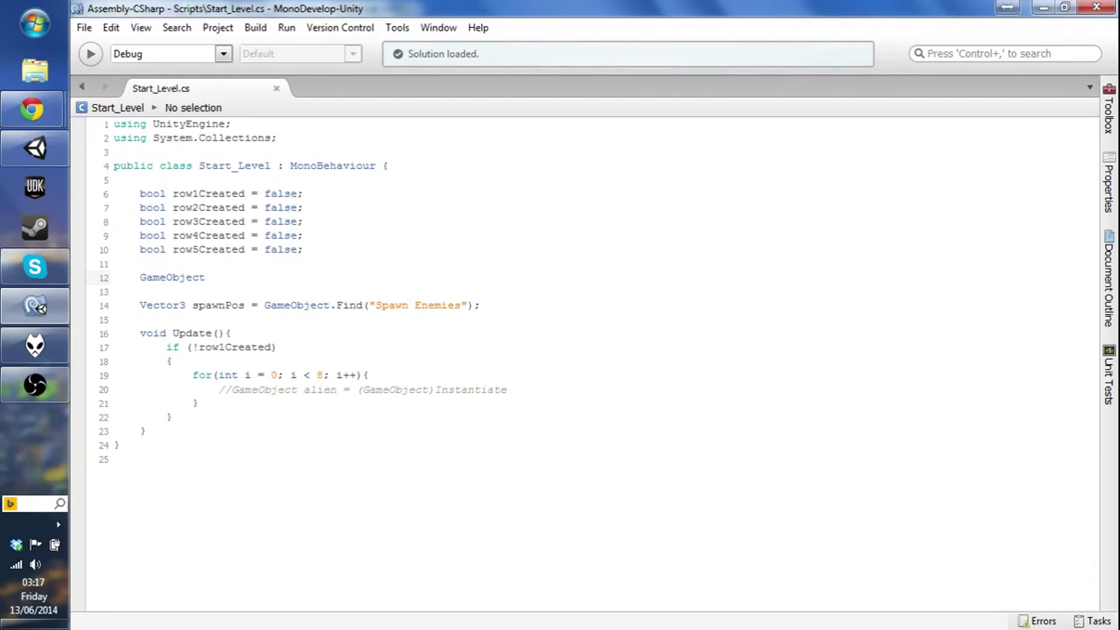
- Declare public GameObject fields Alien1, Alien2 and Alien3 in Start_Level
type("Alien1;")
key("Return")
type("GameObject Alien2;")
key("Return")
type("GameObject Alie")
left_click(140, 291)
type("public")
left_click(140, 305)
type("puubl")
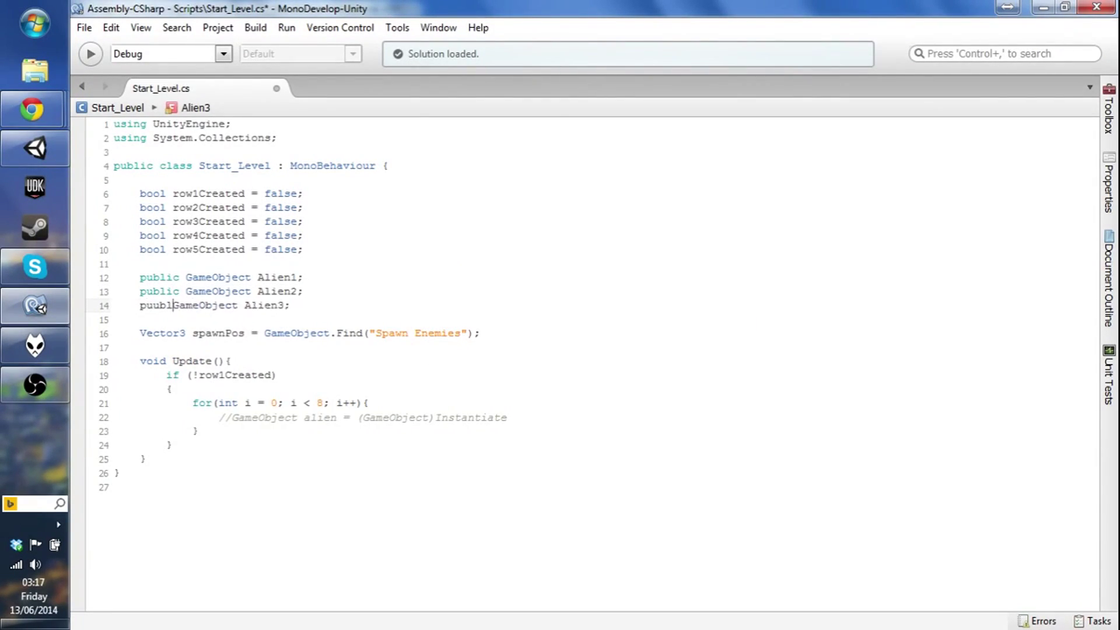
type("(Alien1,")
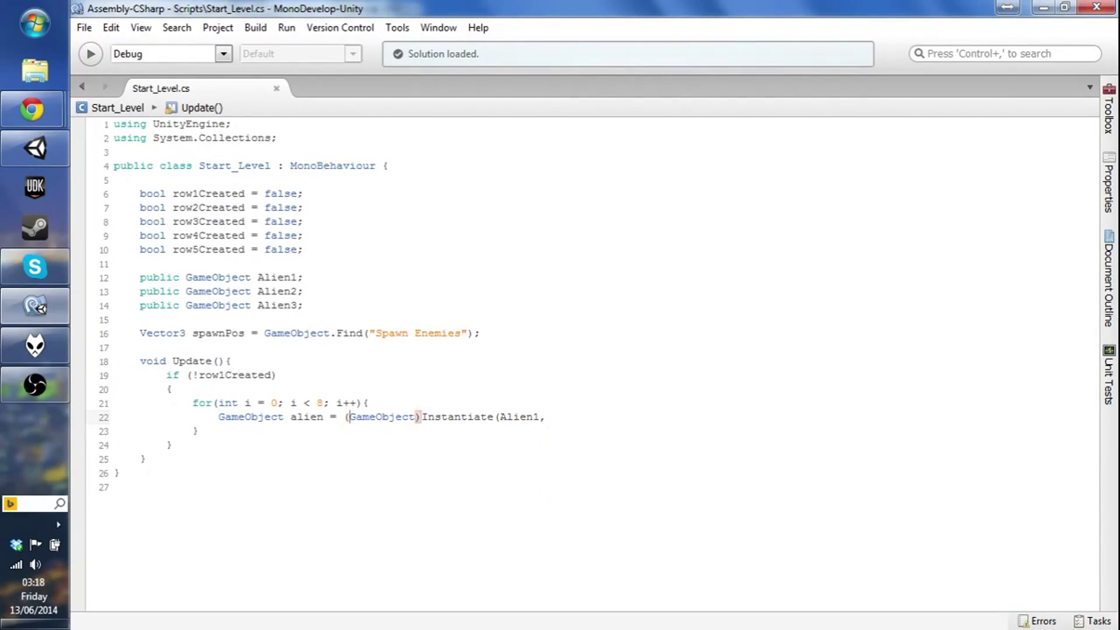
- Compute Vector3 alienPos from unitsToMove inside the for loop and save Start_Level
key("Home")
key("Return")
key("Up")
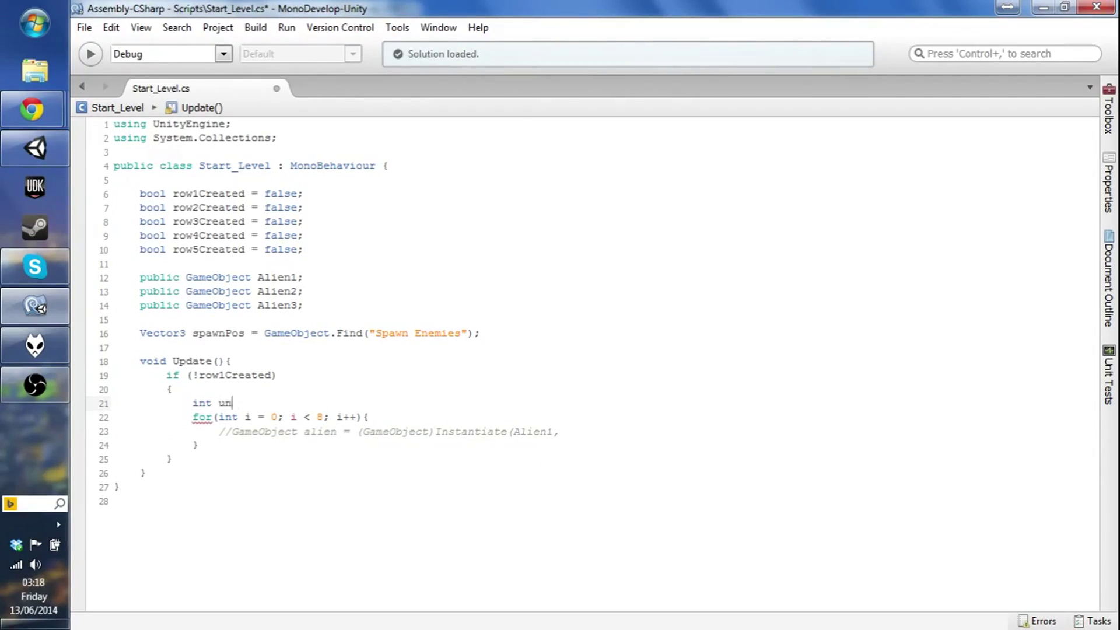
type("Vector3 alienPos = new Vector3(spawnPos.x + (unitsToMove * (i + 1)), spawnPos.y, spawnPos.z")
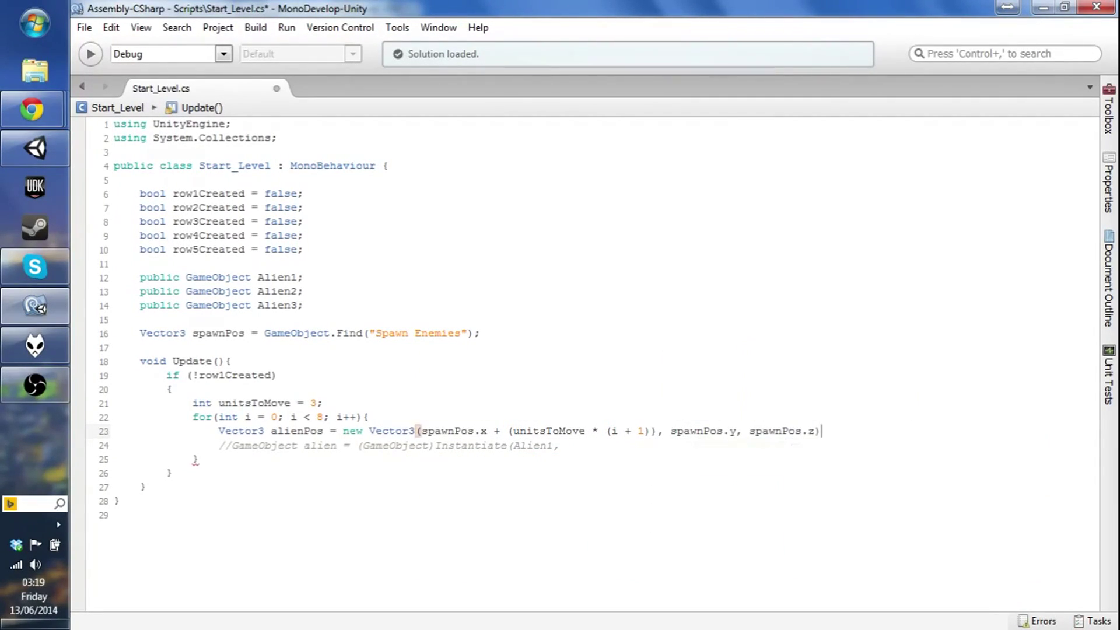
type(" alienPos, Quaternion.identity);row1Created = true;")
key("ctrl+s")
left_click(35, 147)
- Run the game, then log spawnPos.x + unitsToMove * (i + 1) for each spawn and save
left_click(42, 309)
left_click(35, 147)
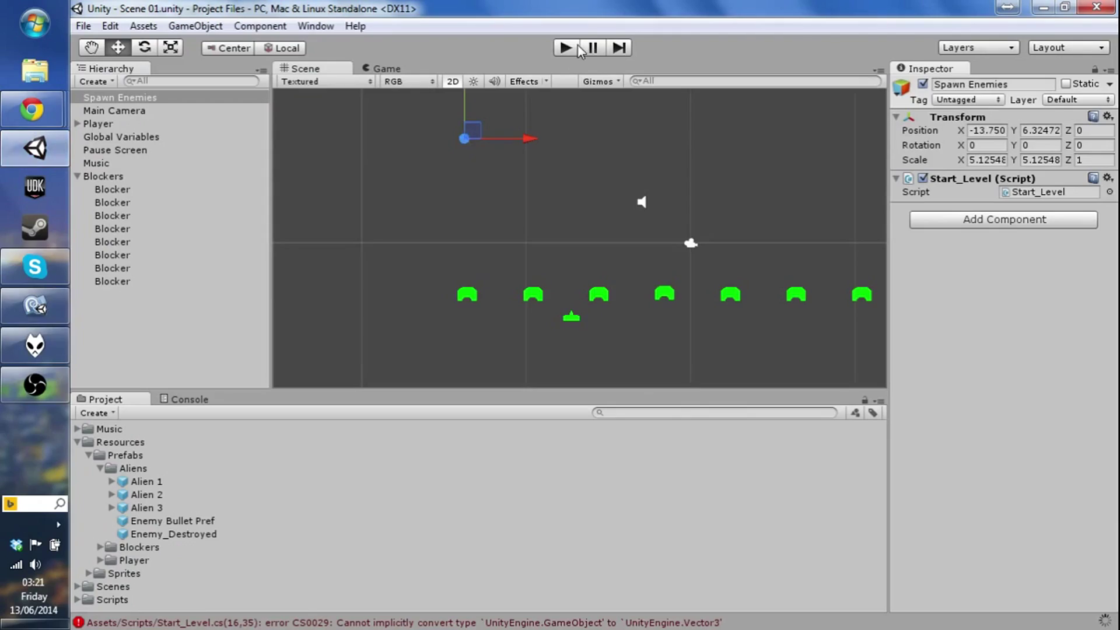
left_click(566, 47)
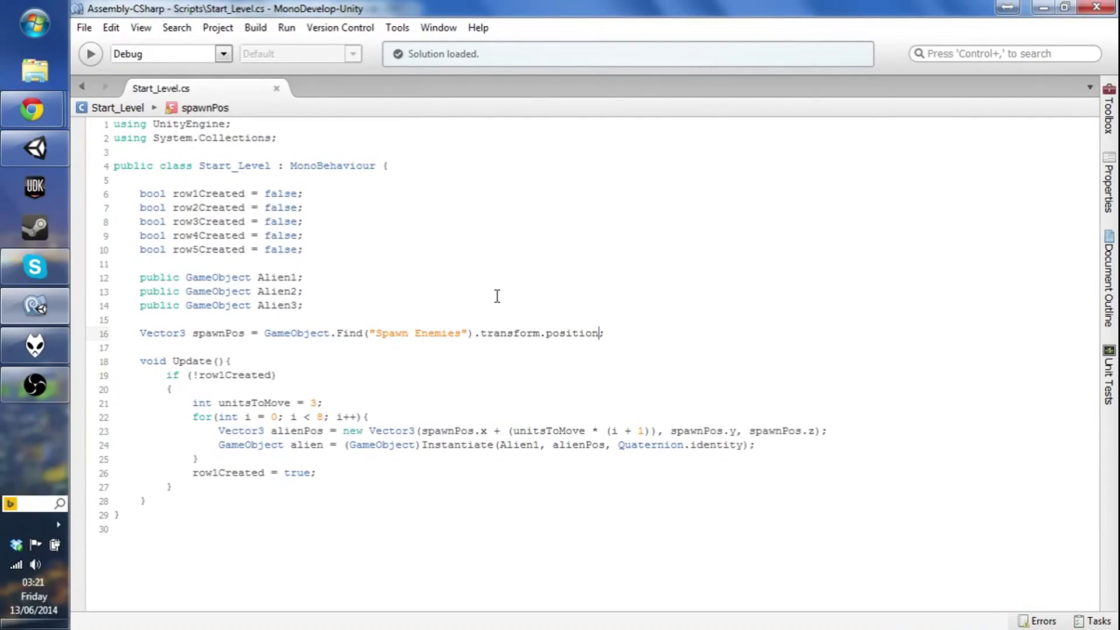
key("Return")
type("Debug.Log(spawnPos.x + (unitsToMove")
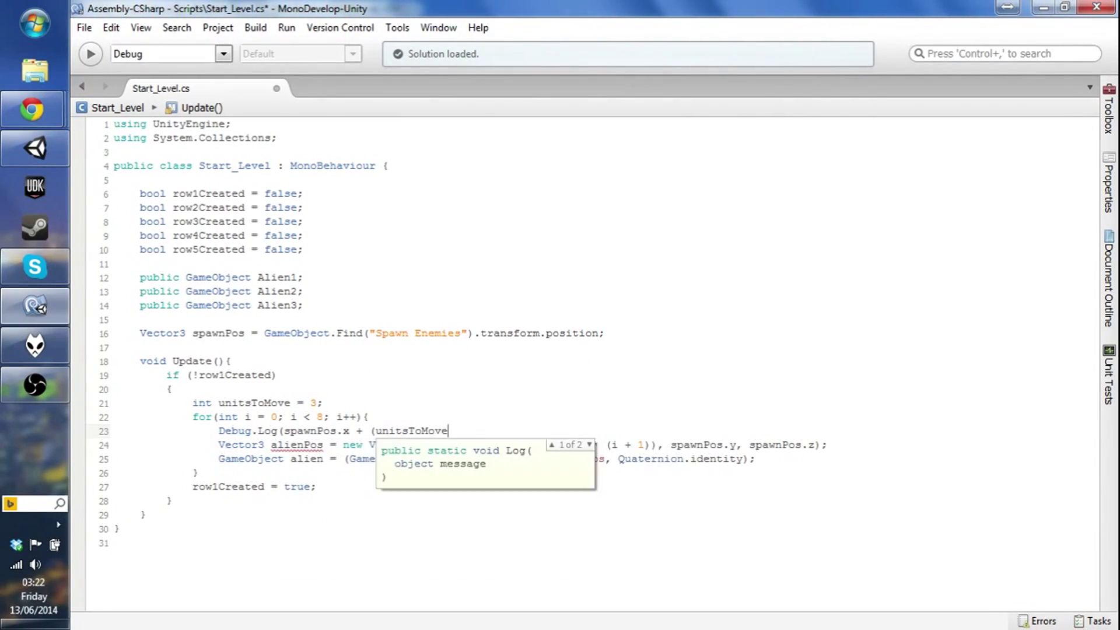
type(" * (i + 1)));")
key("ctrl+s")
key("alt+Tab")
key("alt+Tab")
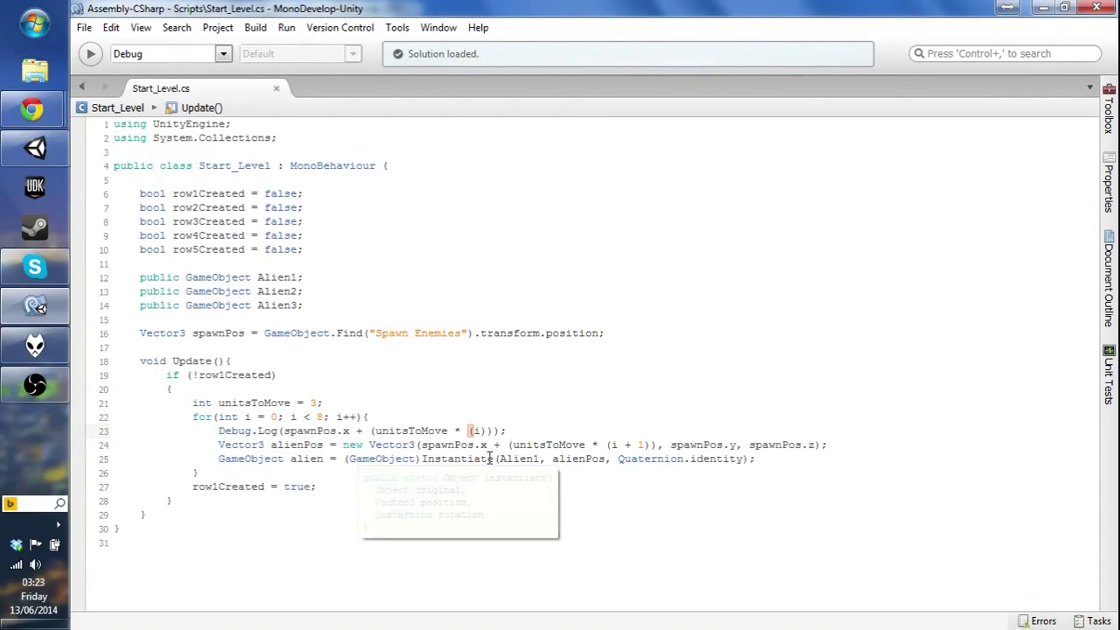
- Remove the extra bracket on line 24, then start a void Start() at the exception's source
key("Left")
key("BackSpace")
key("ctrl+s")
key("alt+Tab")
key("alt+Tab")
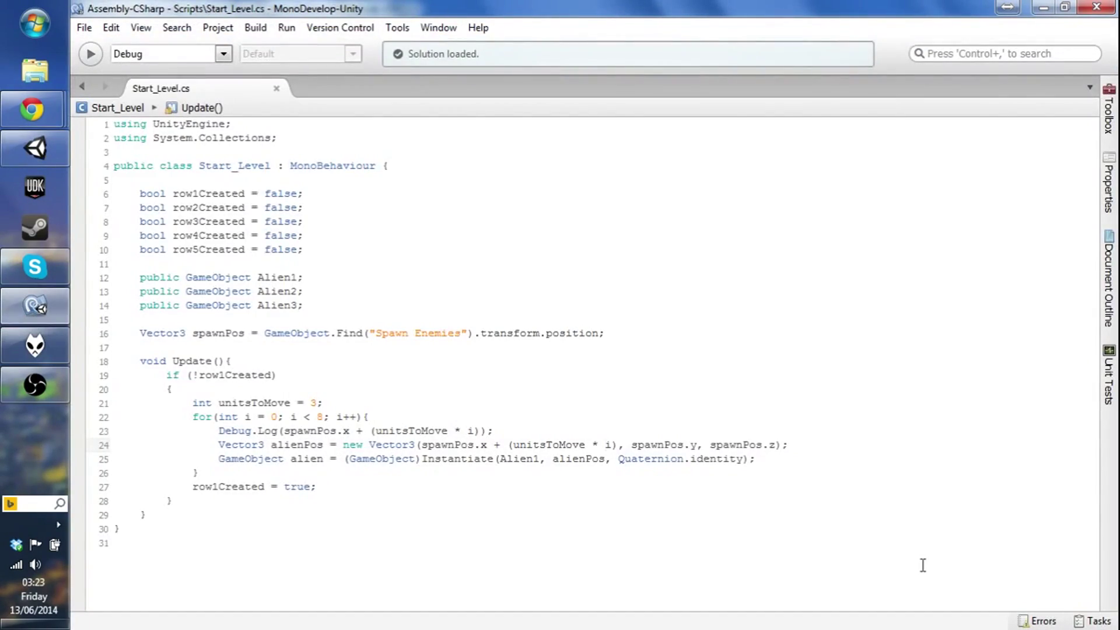
key("alt+Tab")
left_click(190, 399)
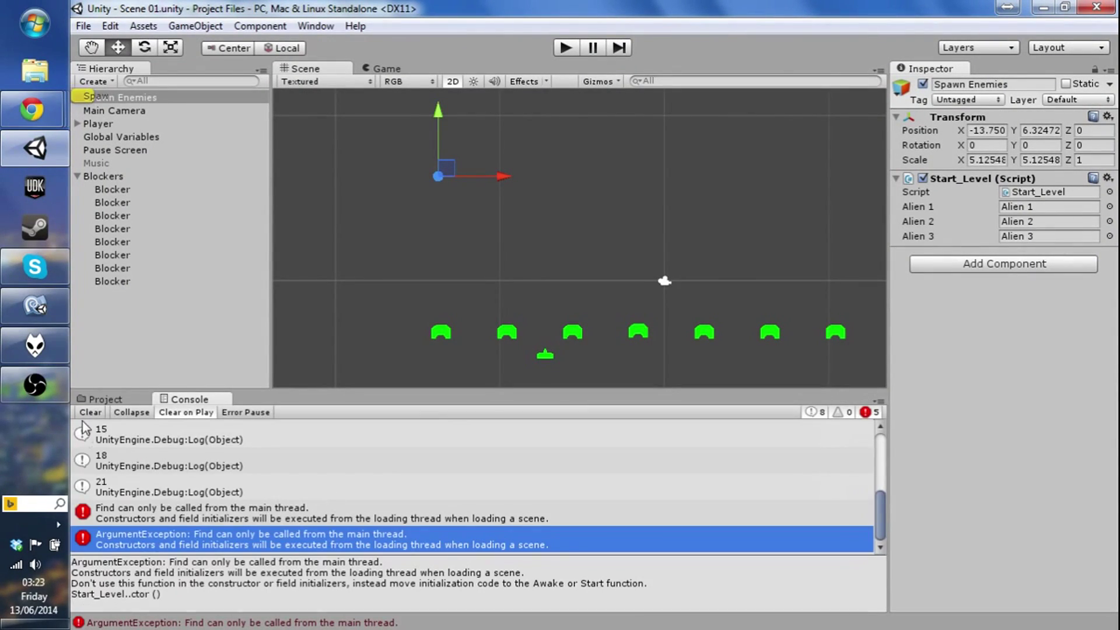
double_click(292, 538)
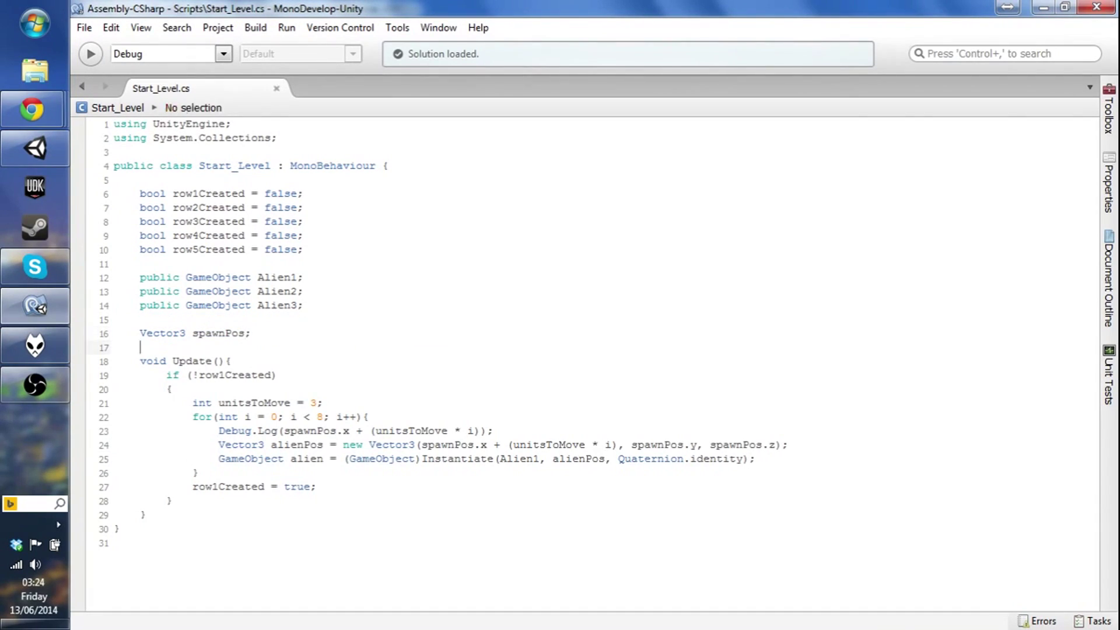
type("void Start(){")
key("Return")
key("Return")
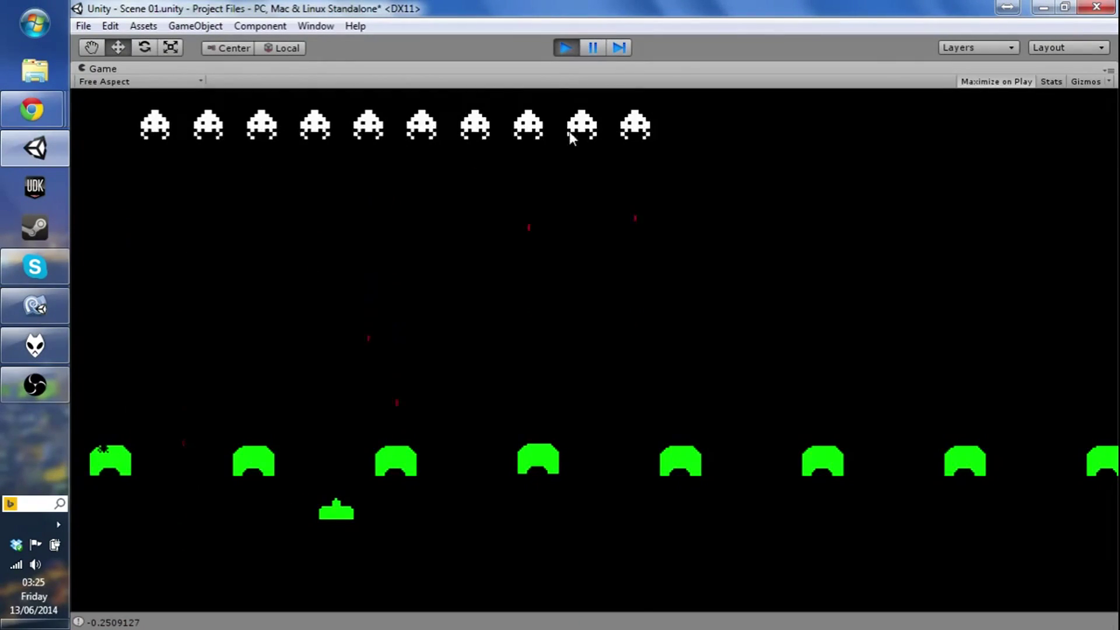
- Name each spawned alien "Alien " plus its number and set the Game view to Free Aspect
key("Left")
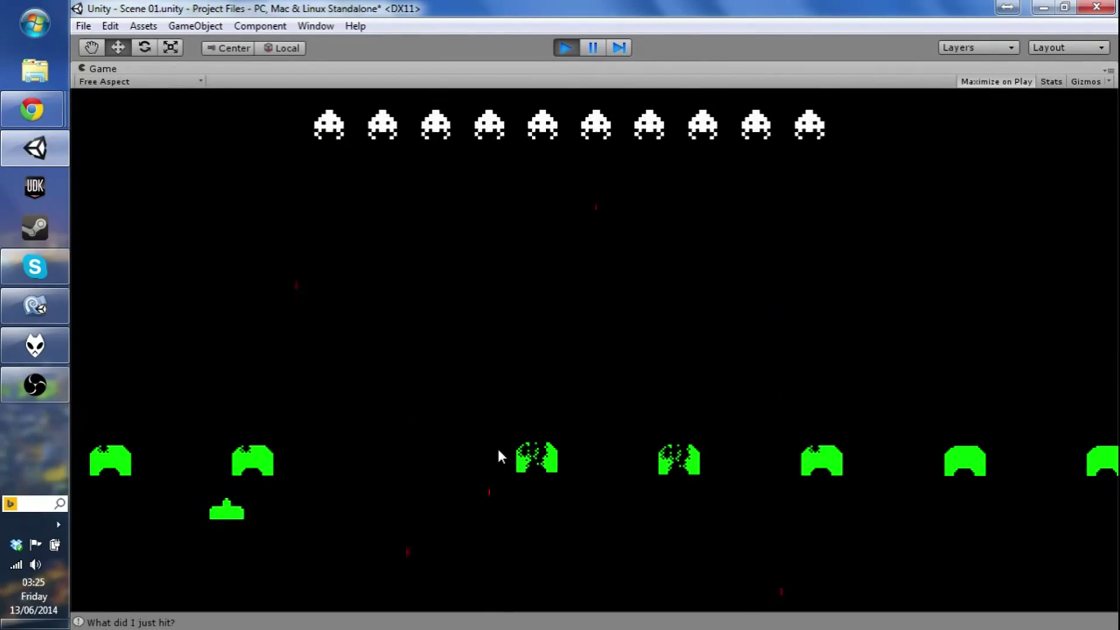
key("Right")
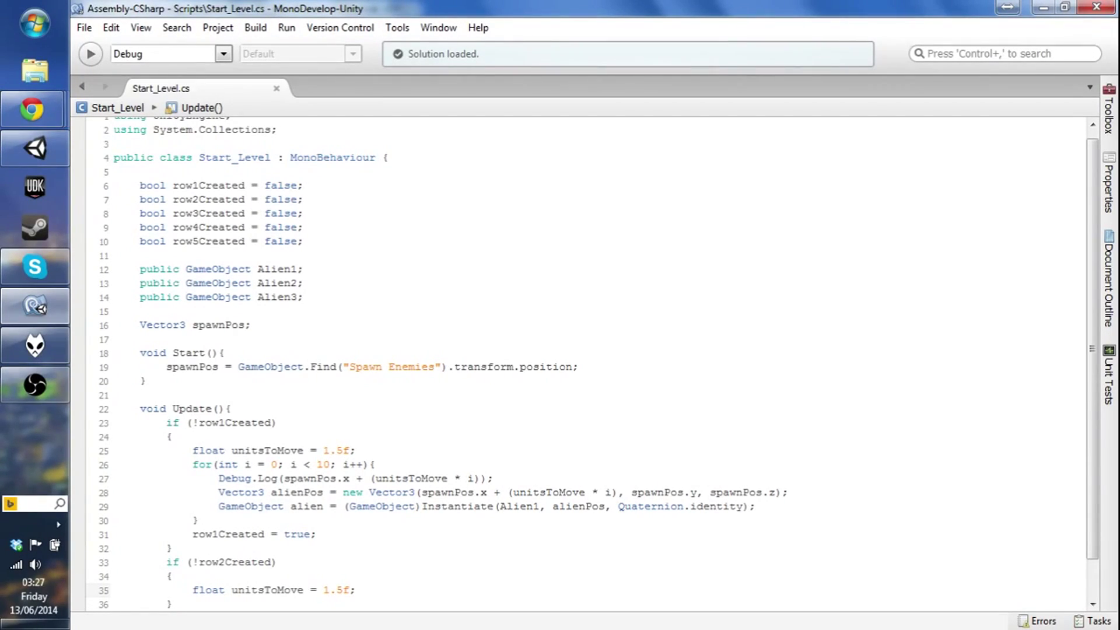
left_click(755, 507)
key("Return")
type("alien.name = \"Alien \" +")
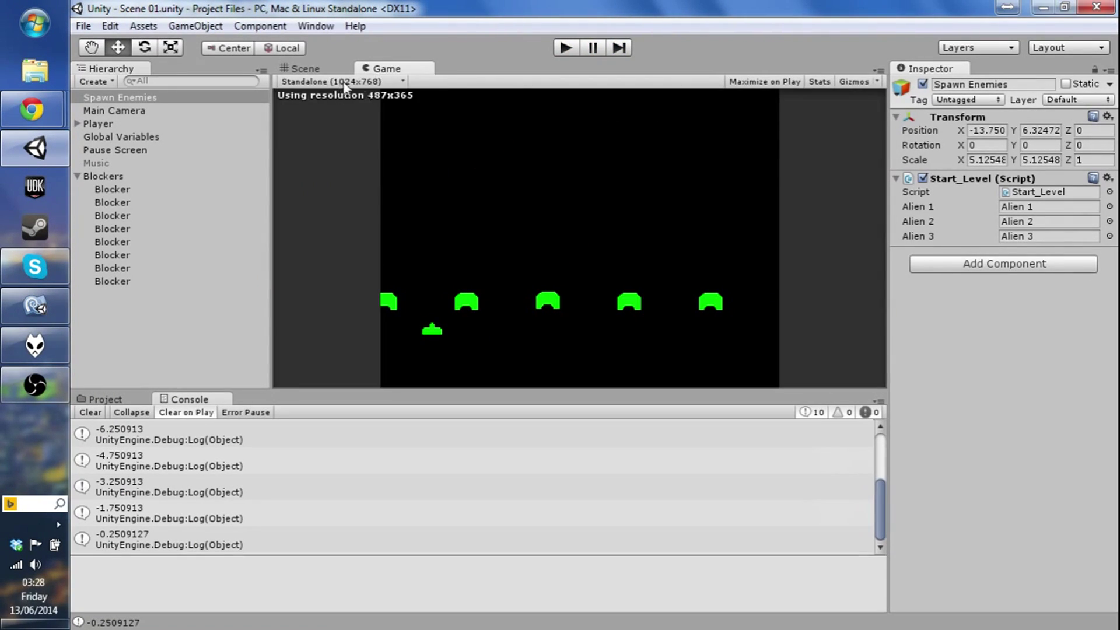
left_click(344, 82)
left_click(315, 94)
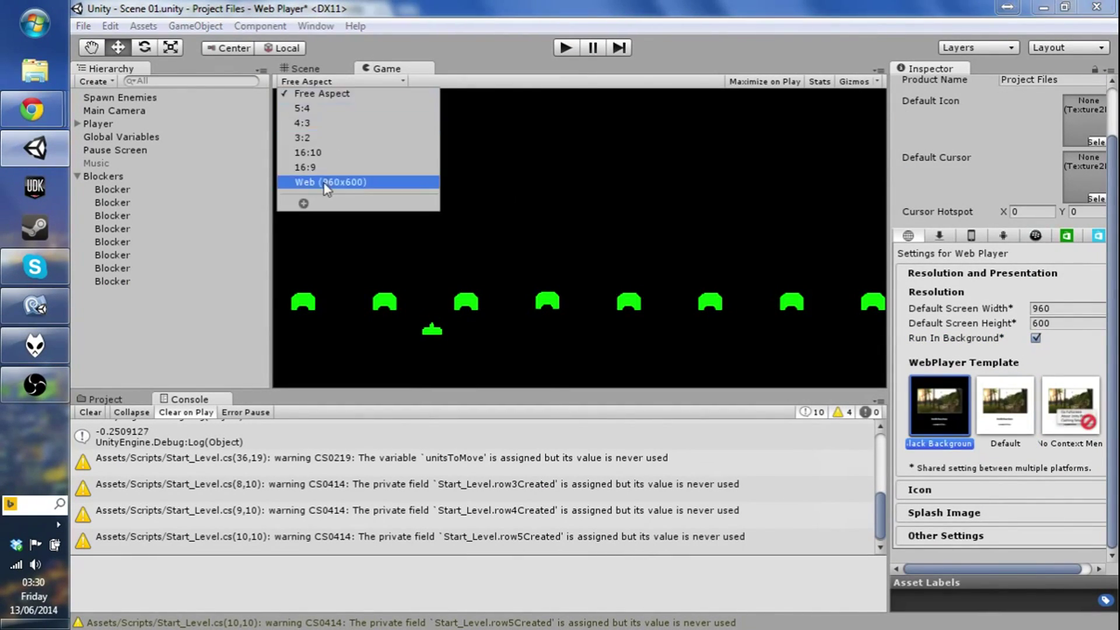
- Set the Game view to Web 960x600 and test-run the game a few times
left_click(326, 183)
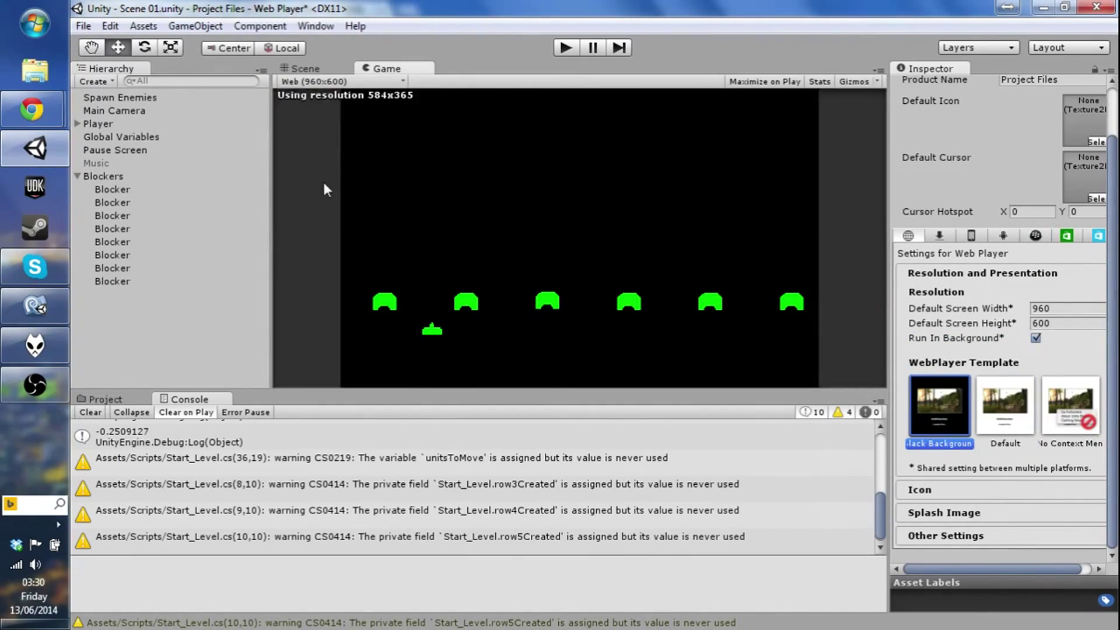
left_click(565, 48)
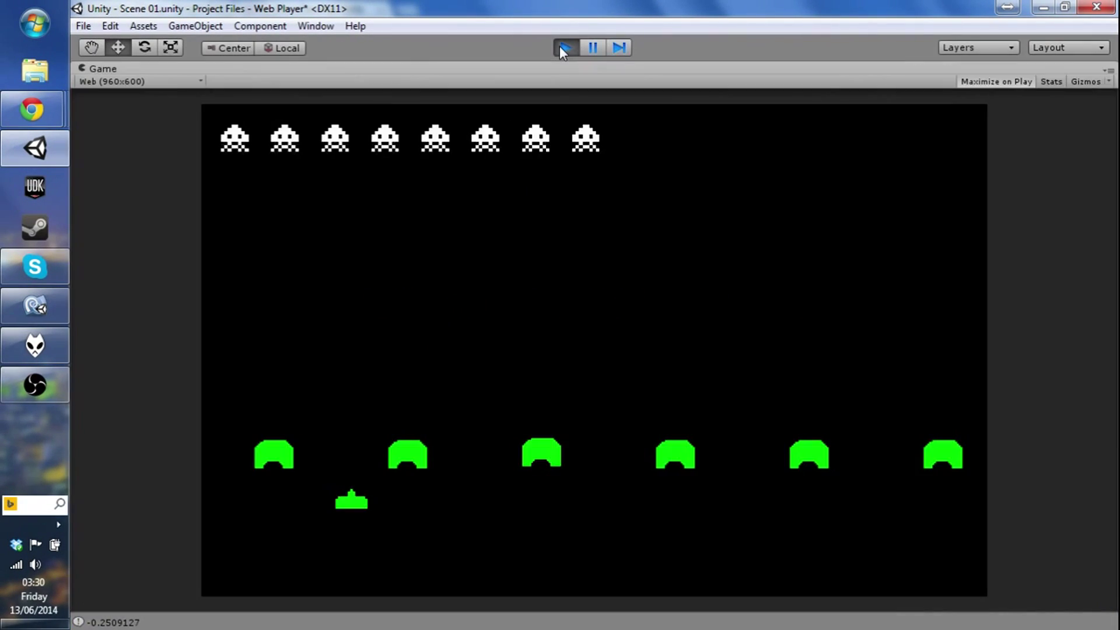
left_click(565, 48)
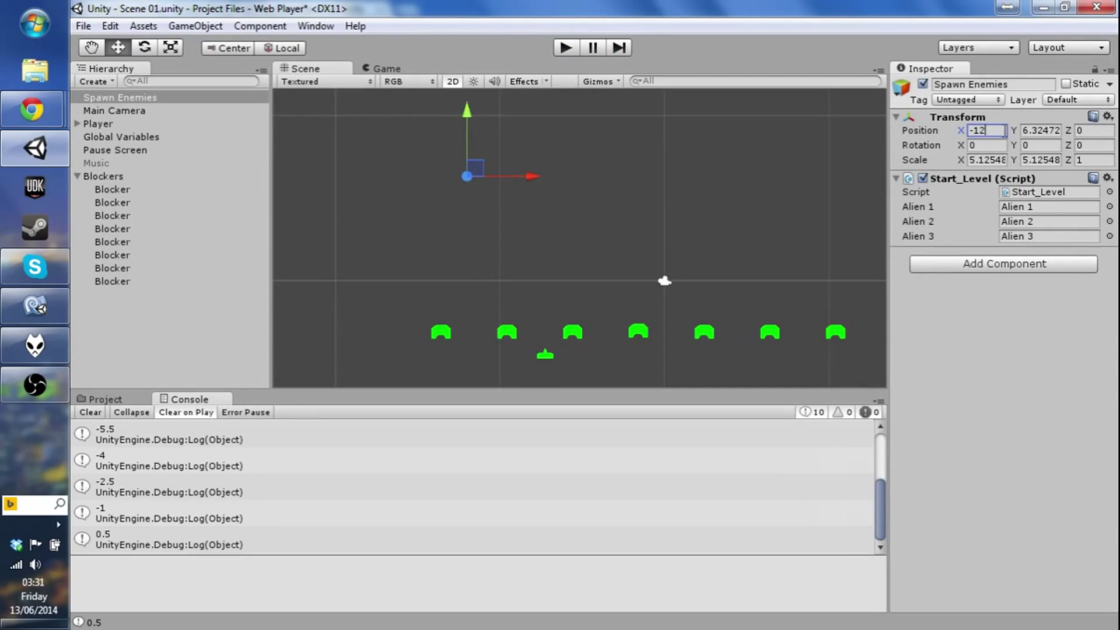
left_click(565, 48)
left_click(565, 48)
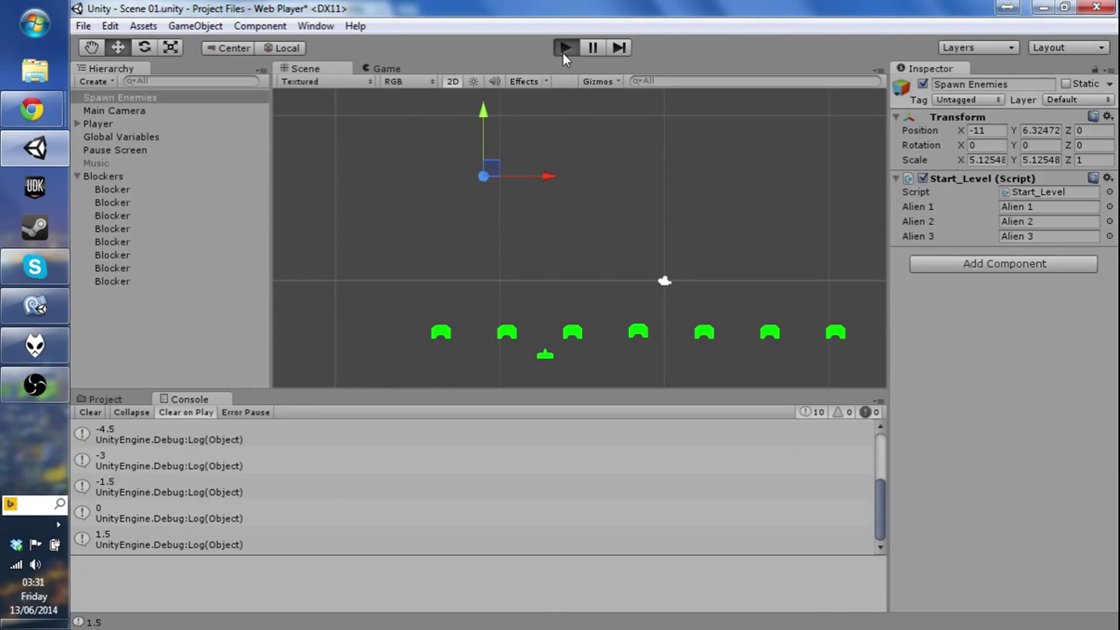
left_click(565, 49)
- Add a second Spawn Enemies object as Spawn Blockers and remove the leftmost blocker
left_click(566, 48)
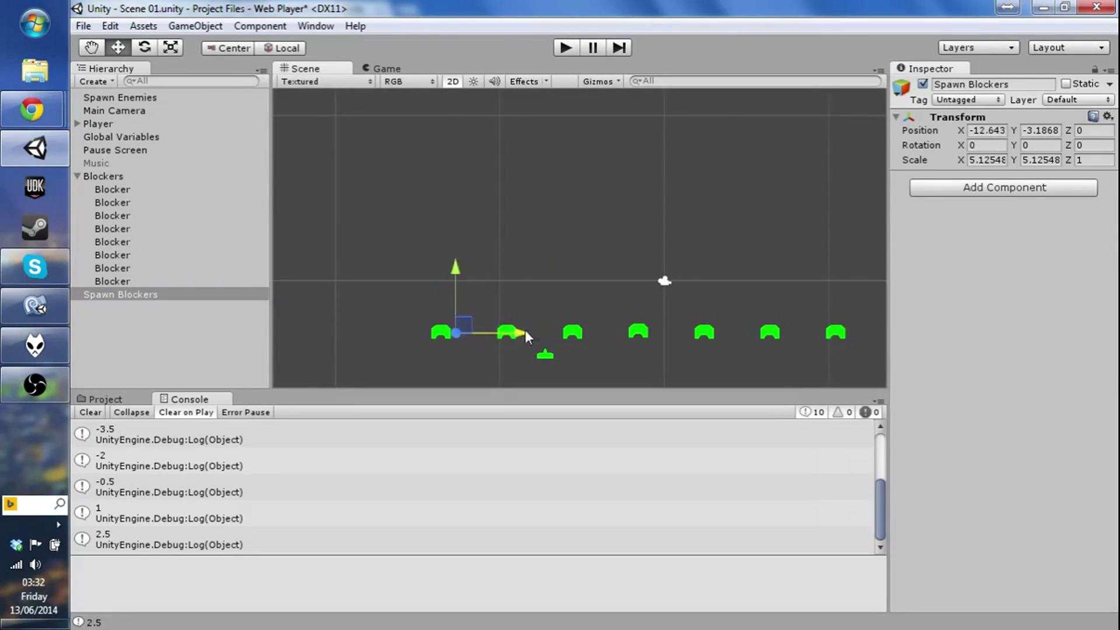
left_click_drag(381, 300, 454, 351)
left_click(564, 47)
left_click(565, 48)
left_click(107, 317)
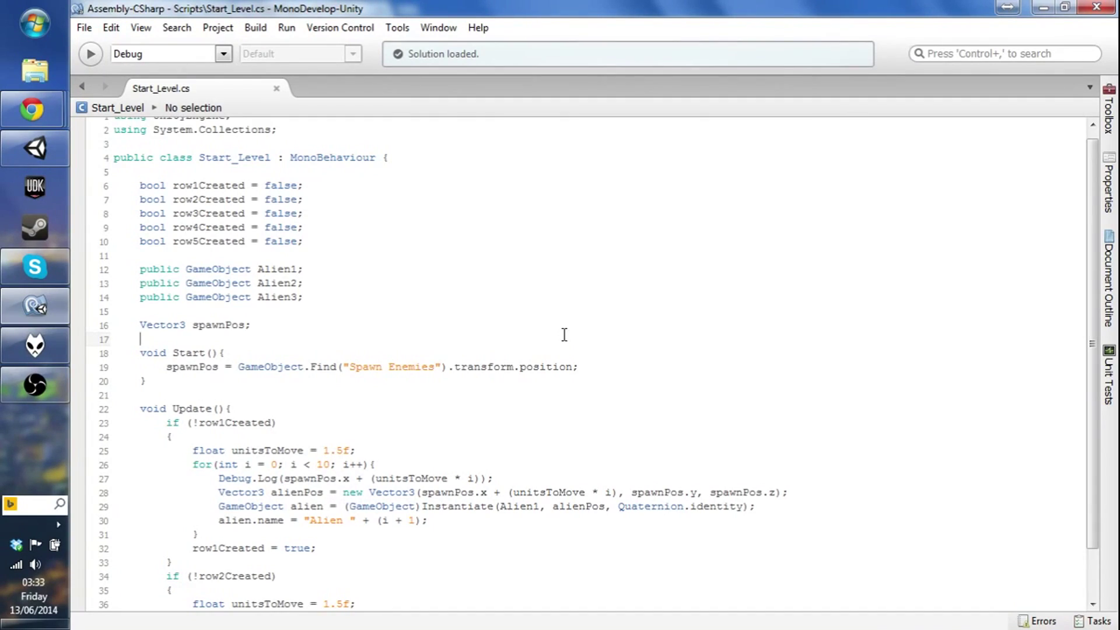
- Delete the Debug.Log line from Start_Level
scroll(514, 397, "down", 2)
left_click(457, 467)
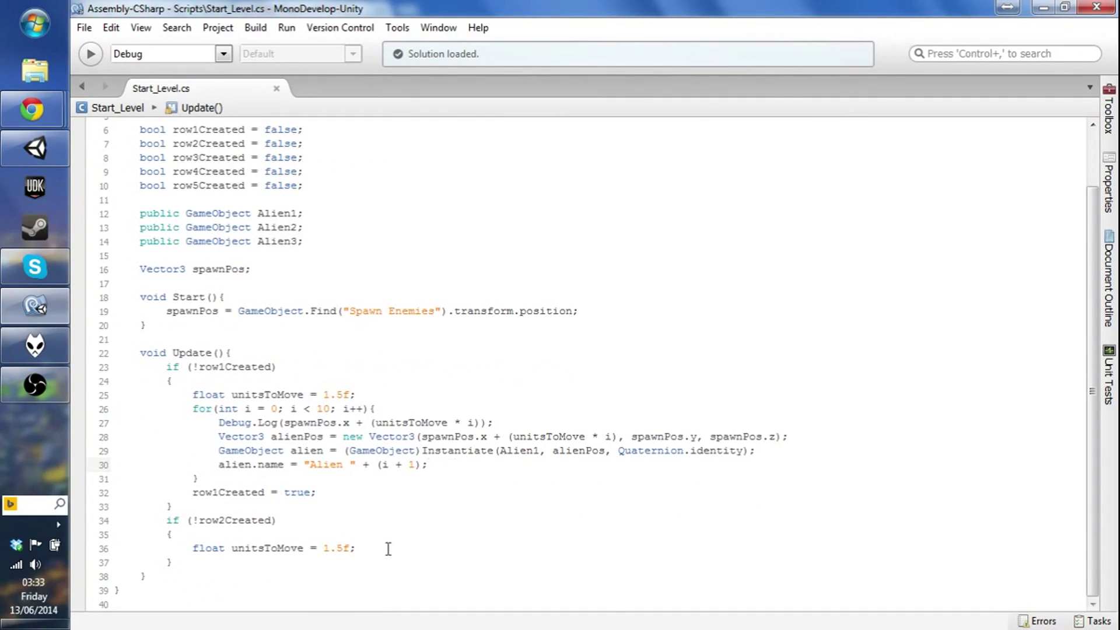
type("for(int i = 0; i < 10; i++){")
scroll(333, 559, "down", 2)
triple_click(502, 373)
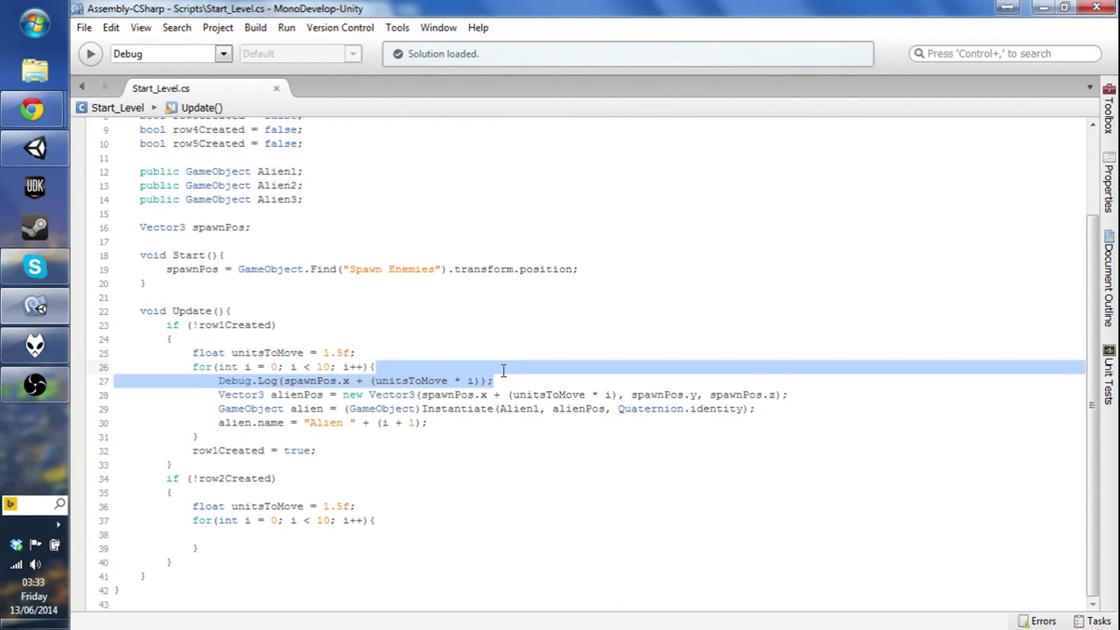
key("Delete")
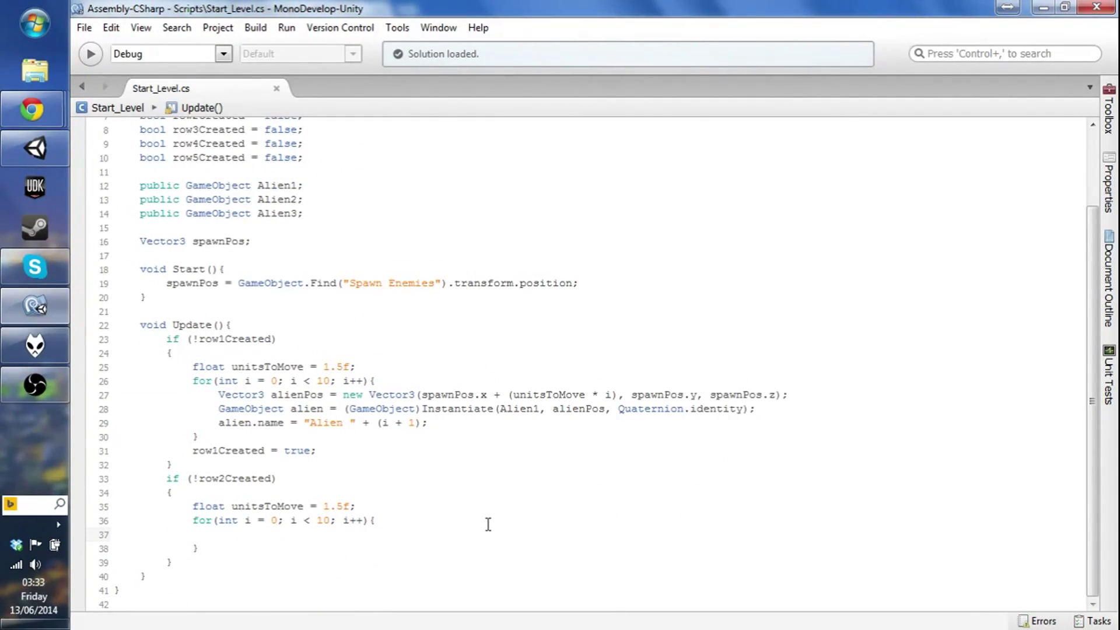
- Write row 2's alienPos and instantiate Alien2 at it with Quaternion.identity
type("= new Vector3(spawnPos.x + (unitsToMove * i), spawnPos.y + 2, spawnPos.z);")
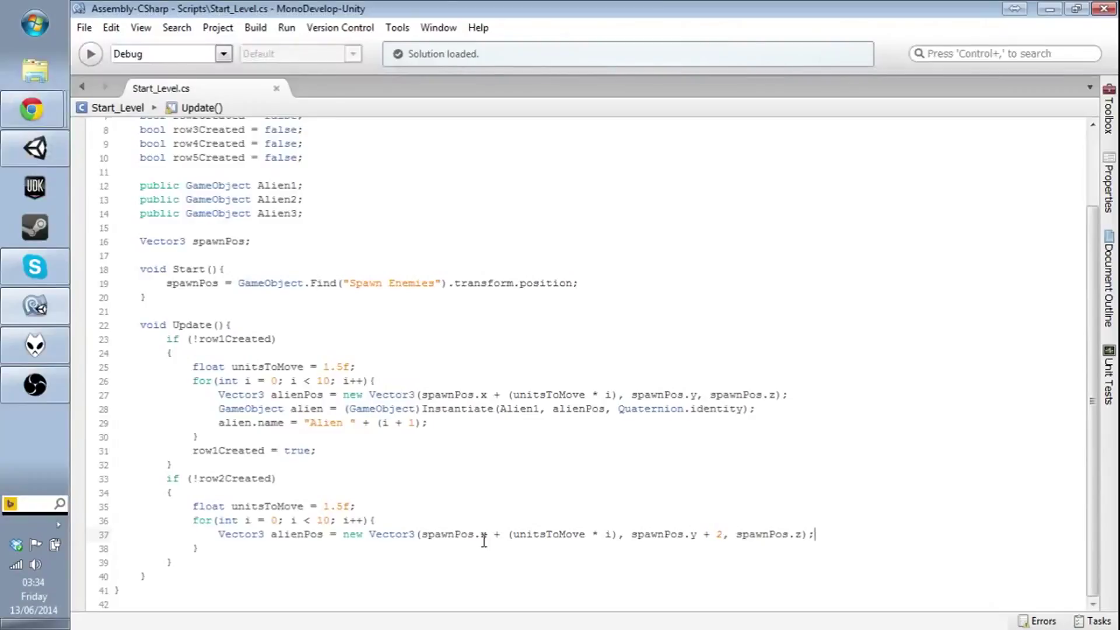
key("Return")
type("GameObject alien = (GameObject)Instantiate(Alien2, alienPos, Quaternion.identity);")
key("Return")
type("alien")
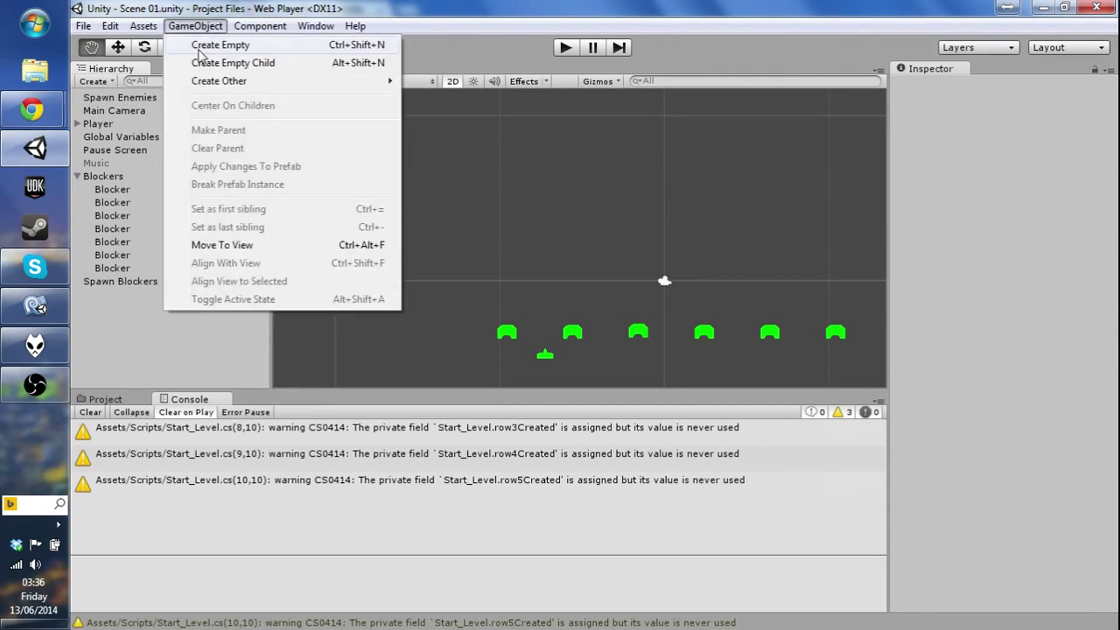
- Create an empty Row object under Enemies and parent aliens via transform.parent = GameObject.Find
left_click(199, 54)
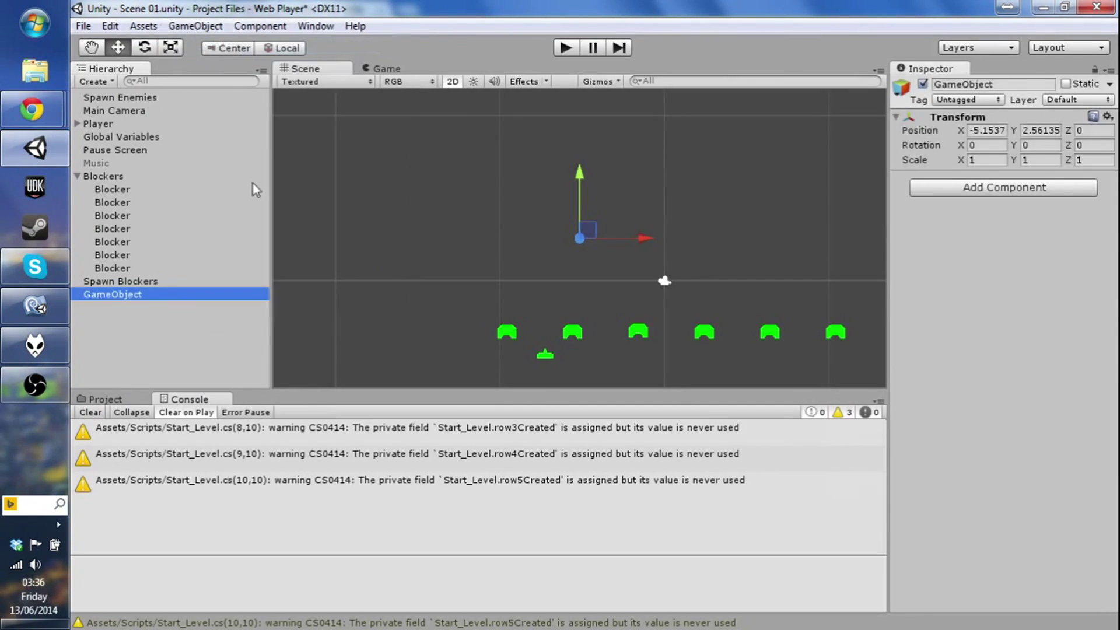
left_click_drag(117, 307, 175, 294)
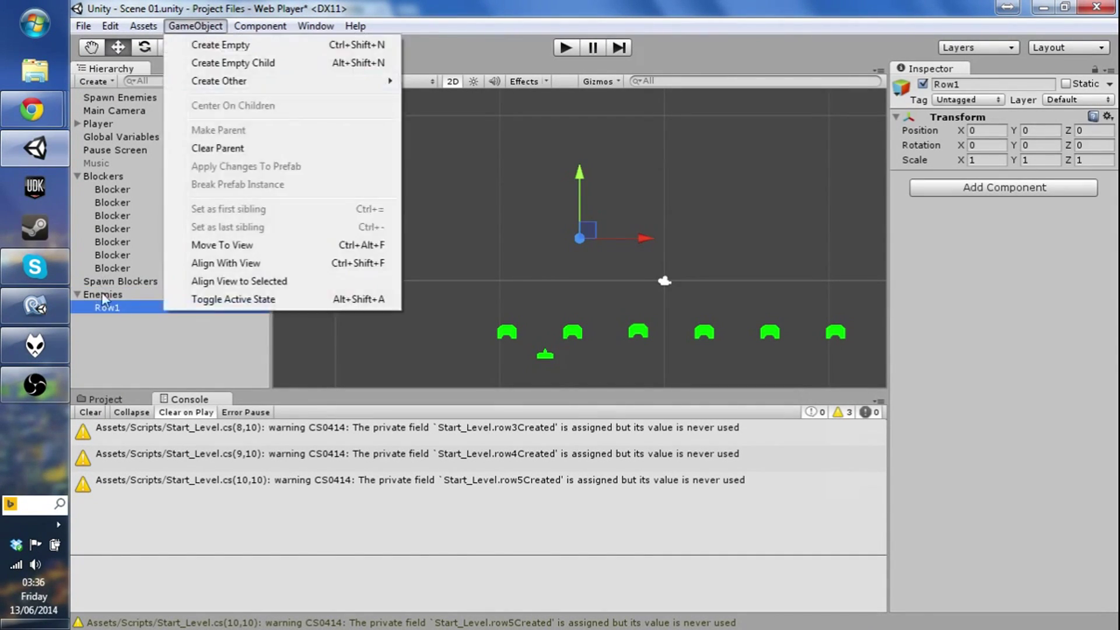
type("Row")
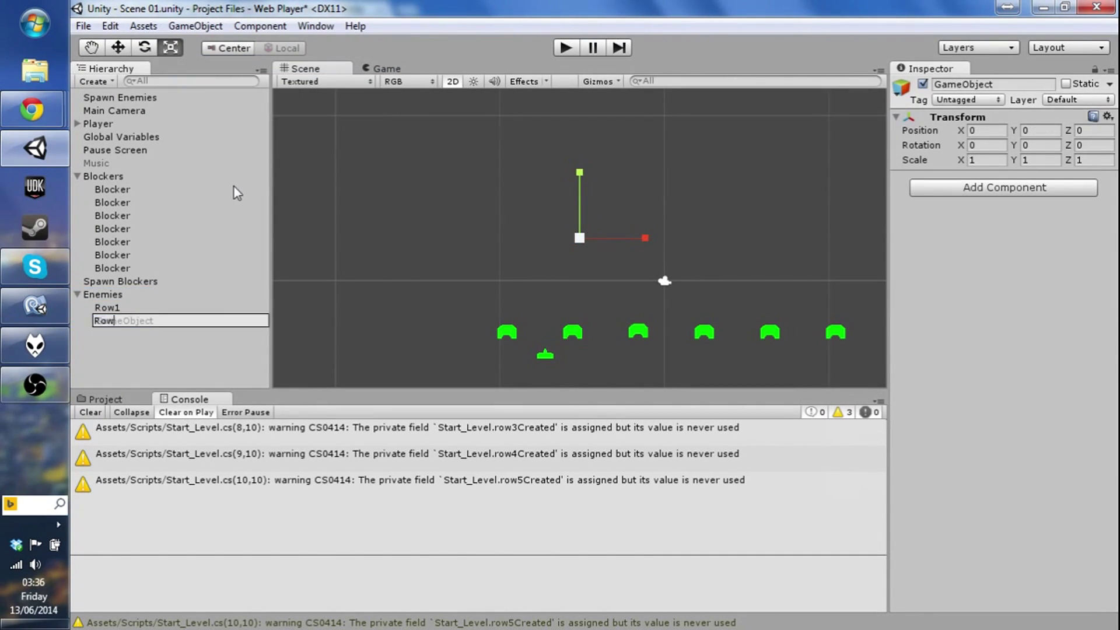
key("BackSpace")
type("transform.parent = GameObject.Find")
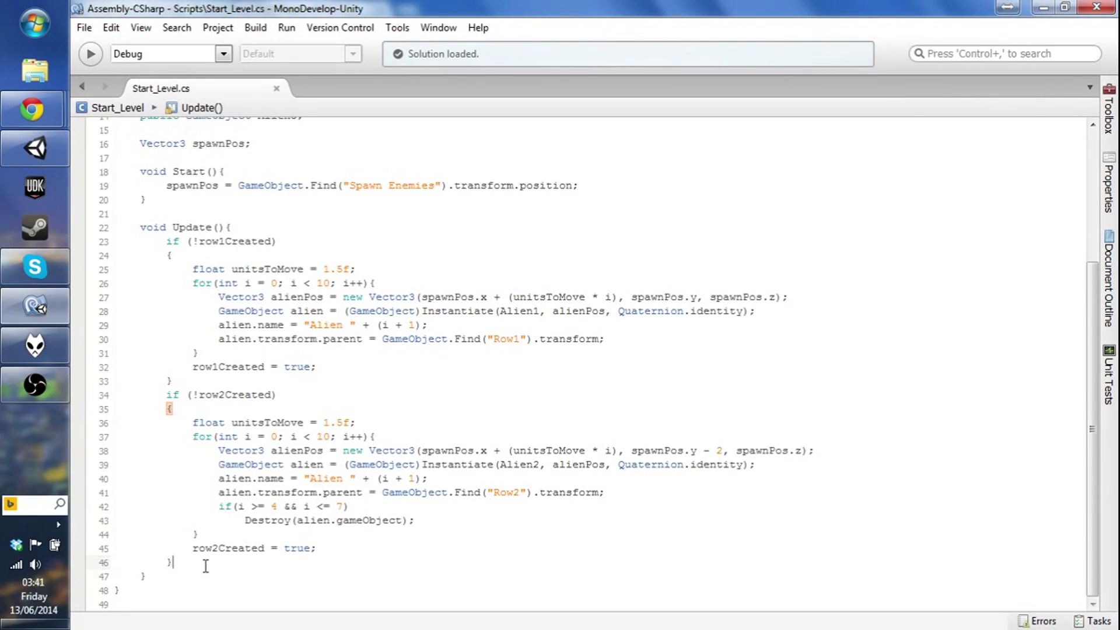
- Open the if (!row3Created) block, save, and place row 3 aliens four units below spawn
type("if (!row3Created")
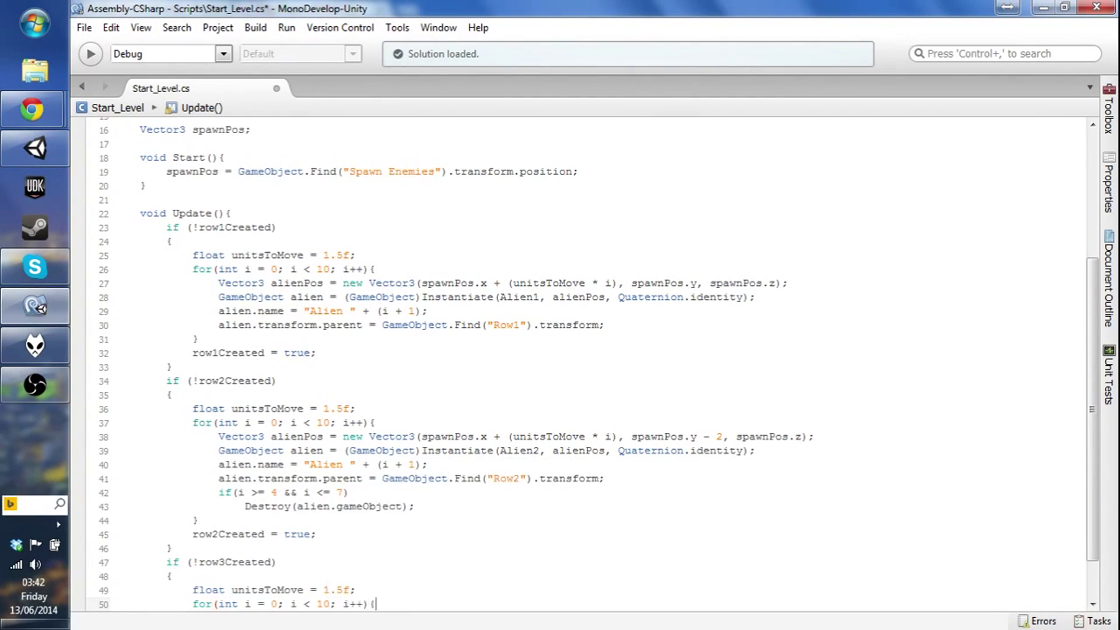
type("{")
key("Return")
key("ctrl+s")
type("enPos = new Vector3(spawnPos.x + (unitsToMove * i), spawnPos.y - 4, spawn.po")
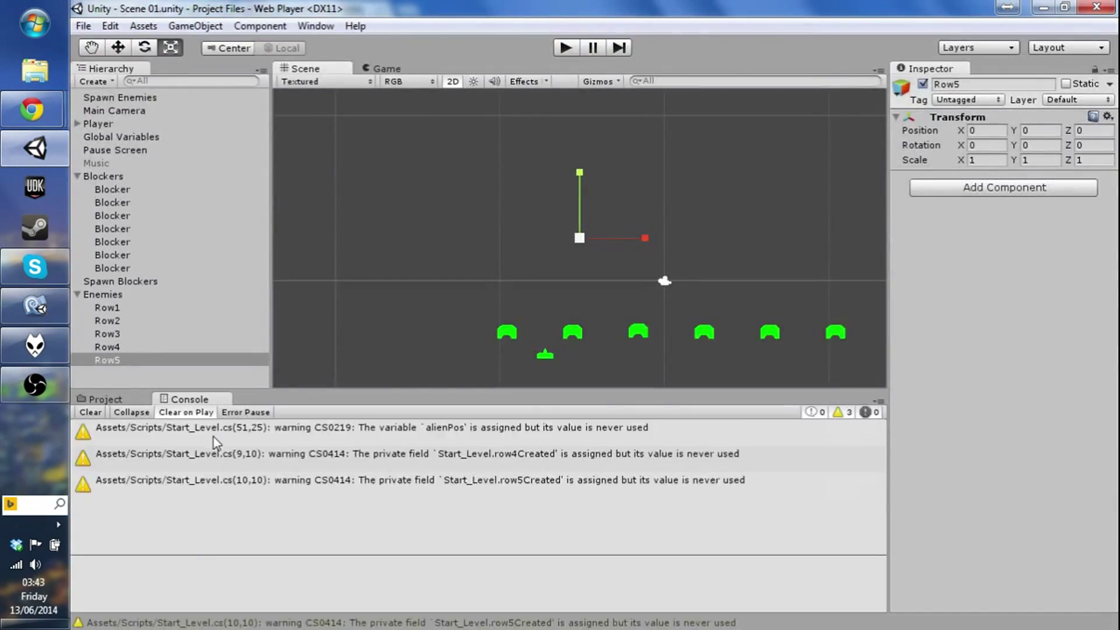
type(")Instantiate(Alien3, alienPos")
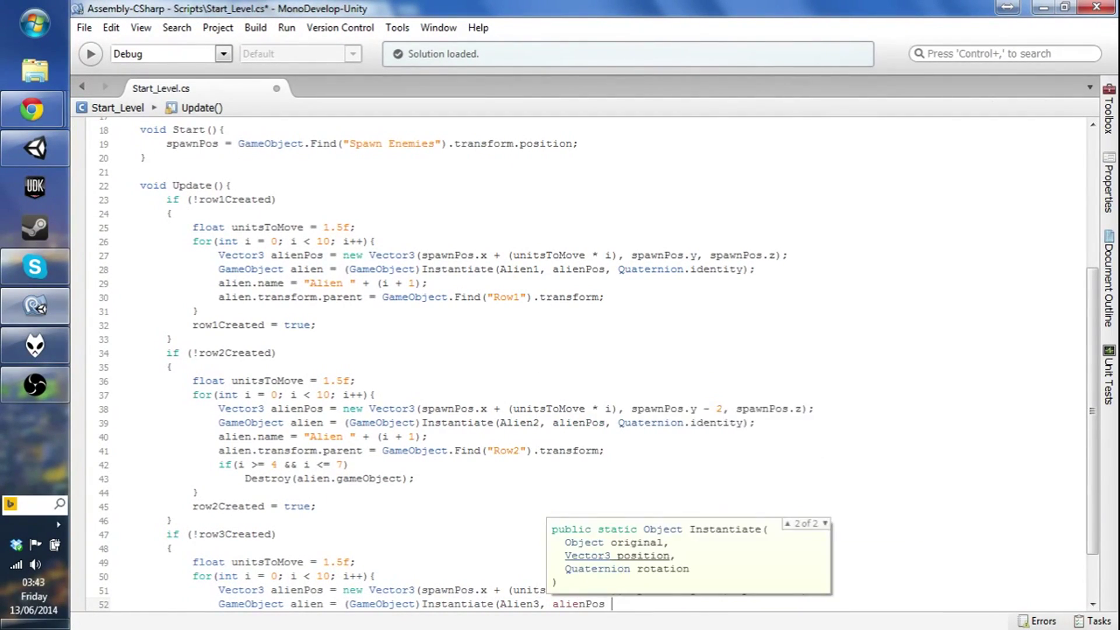
type(");")
- Name each row 3 alien, parent it to Row3, and save the script
key("Return")
type("alien.name = \"Alien")
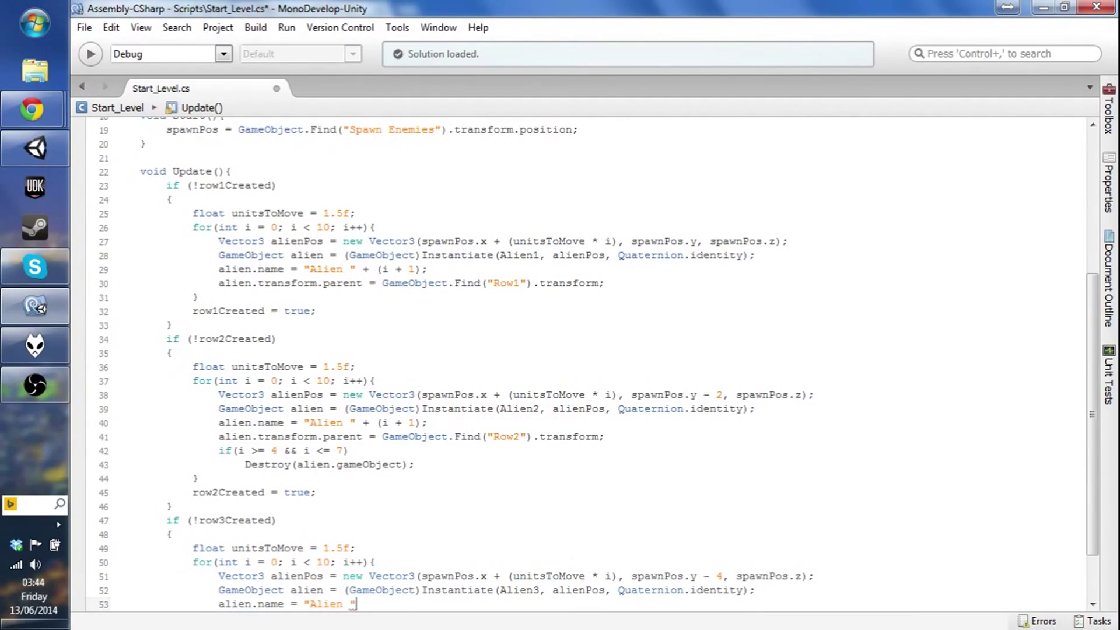
type("+ (i + 1);")
key("Return")
type("alien.transform.parent = GameObject.Find(\"Row3")
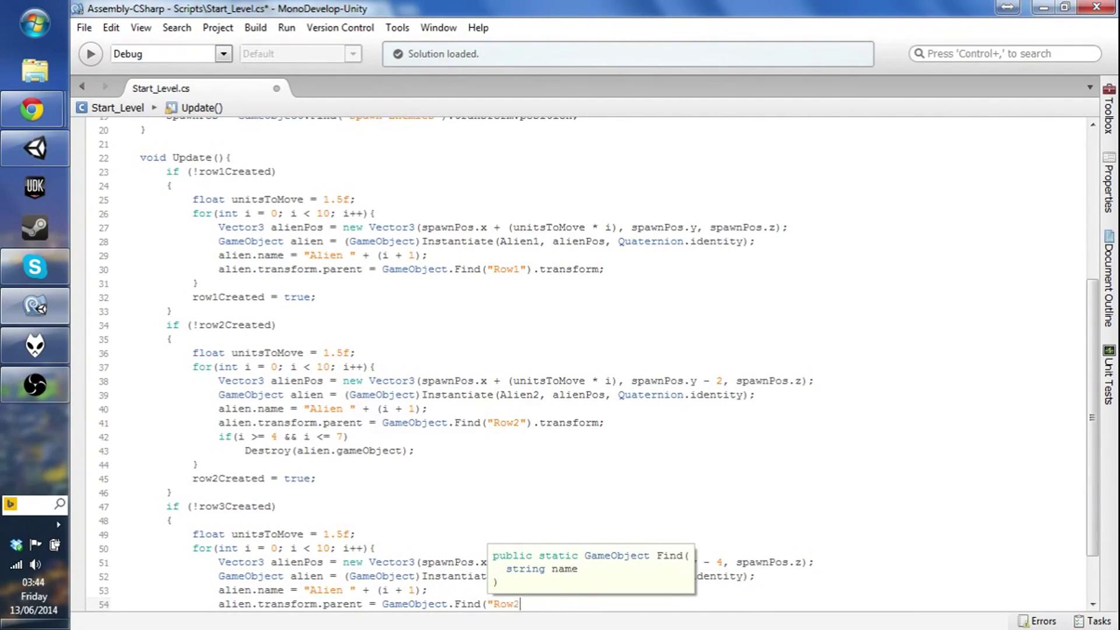
type("\").transform;")
key("ctrl+s")
scroll(277, 463, "down", 2)
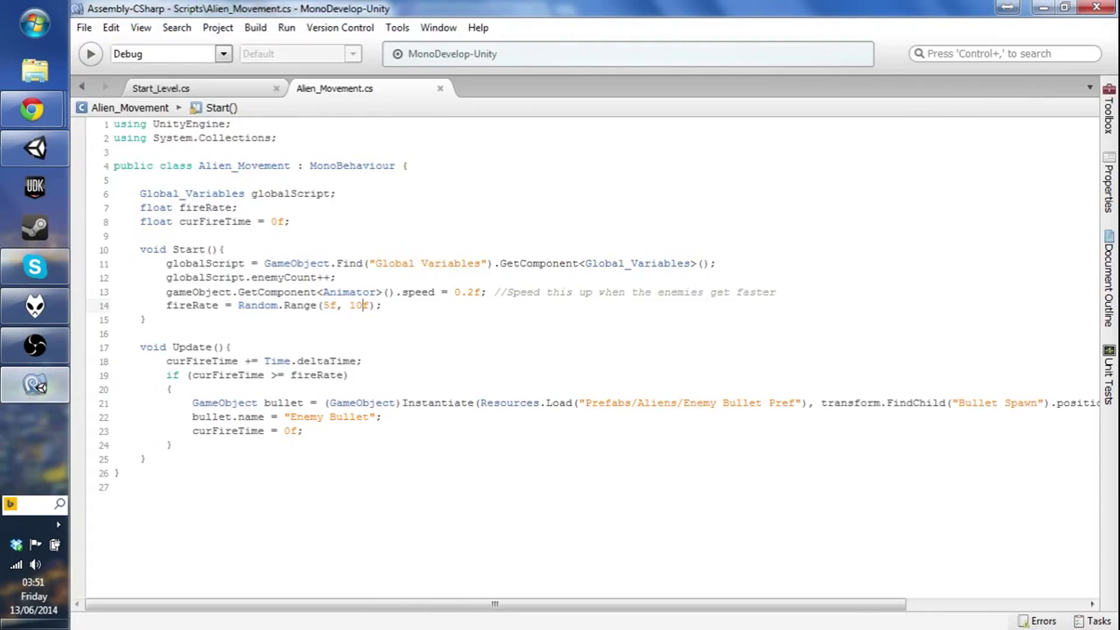
- In the row 5 loop, switch one branch to Alien3 and add an if(randNum >= 50) branch
key("BackSpace")
type("3")
scroll(547, 520, "down", 1)
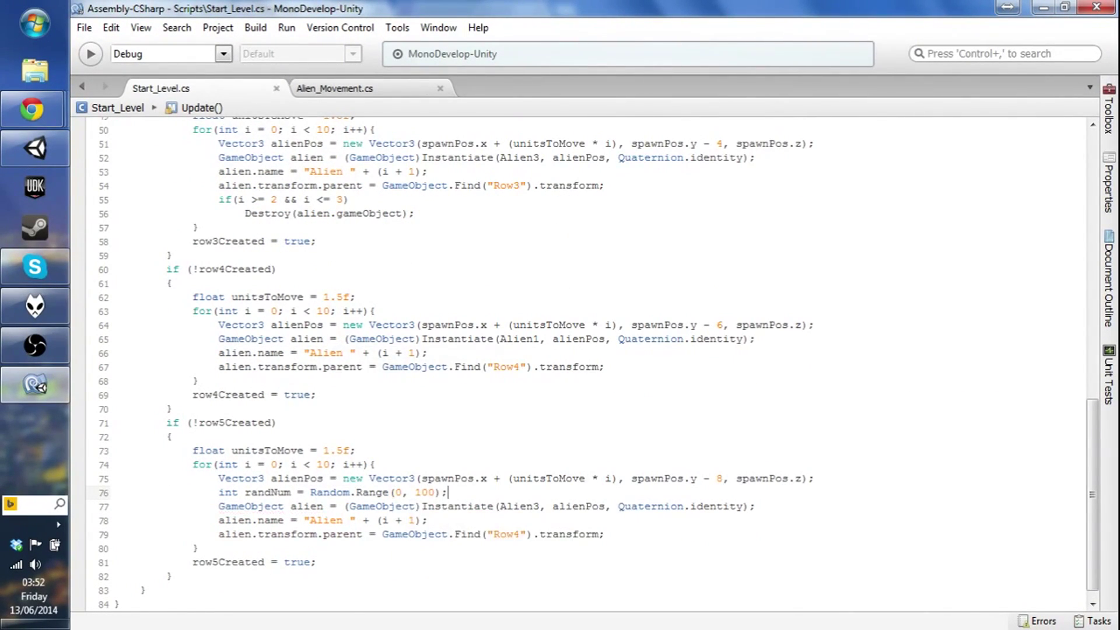
scroll(546, 467, "down", 1)
type("if(randNum < 50){")
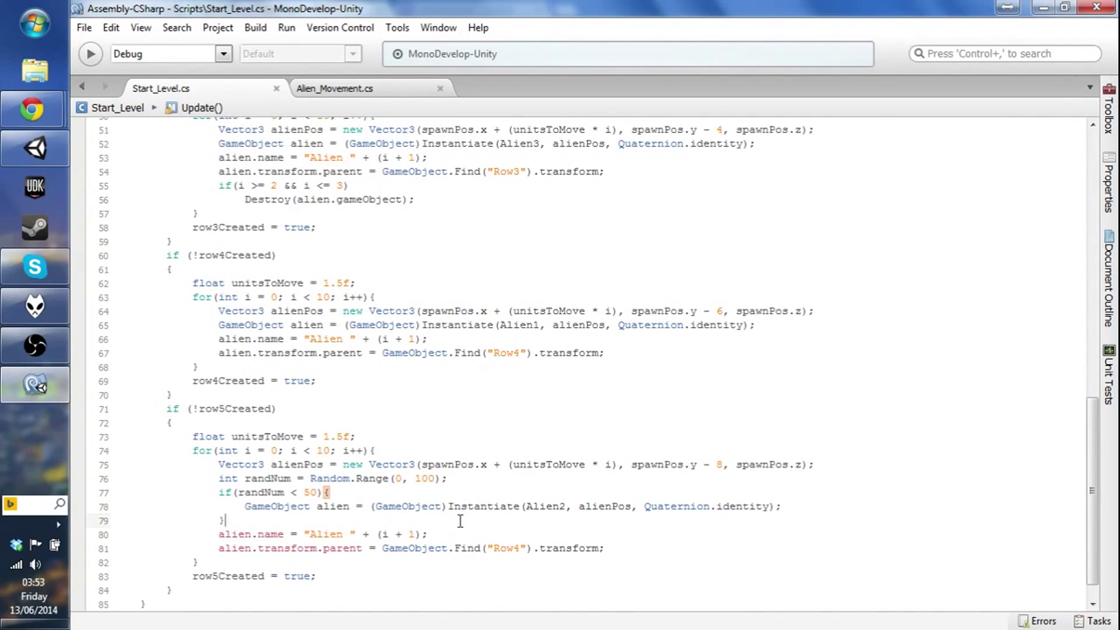
key("Return")
type("if(randNum >= 50){")
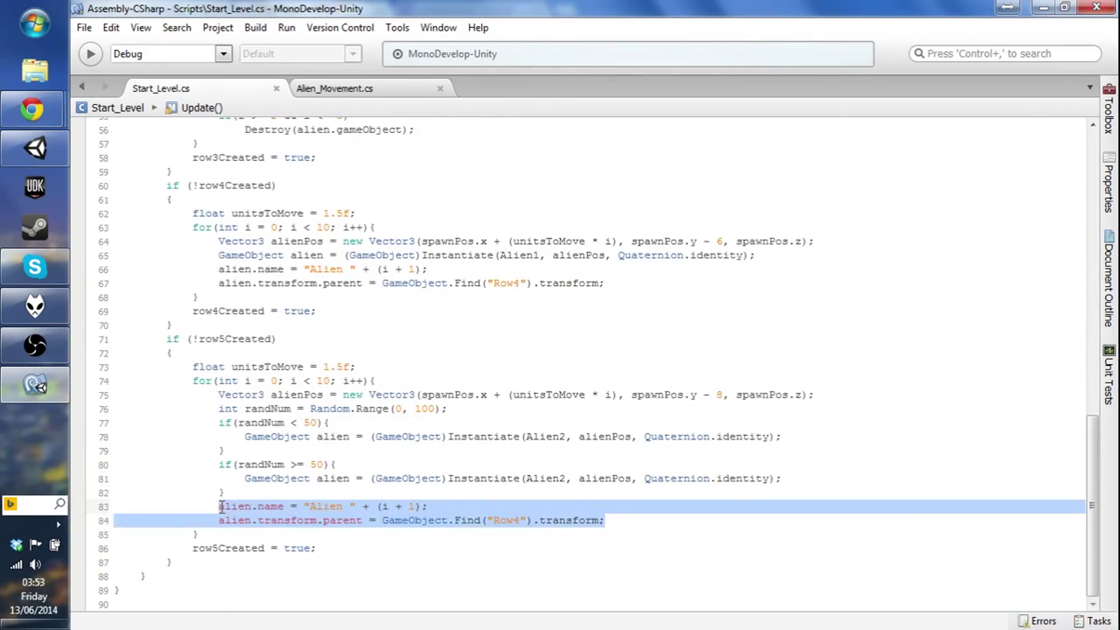